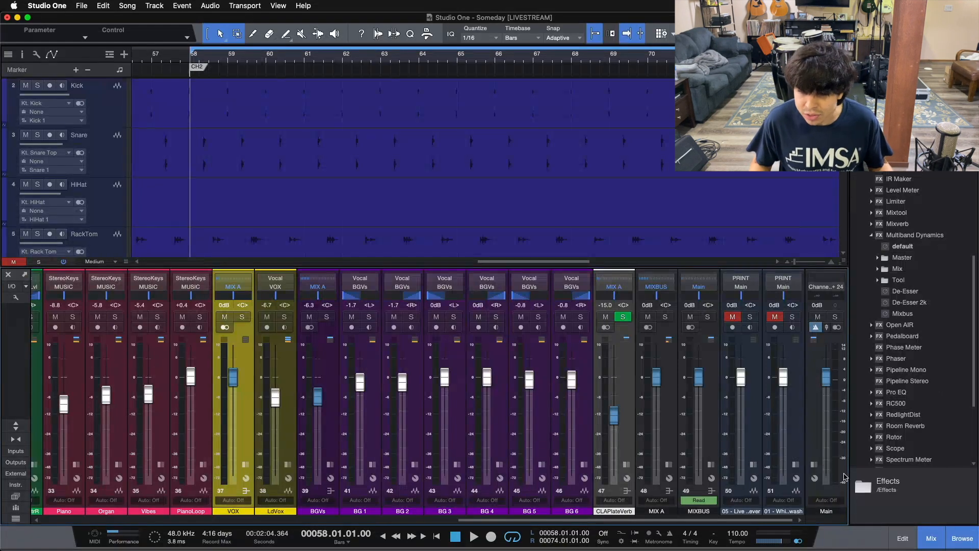
- Expand the inserts and sends of the CLAPlateVerb and LdVox channels, leaving LdVox selected
{"action": "left_click", "coordinate": [623, 401]}
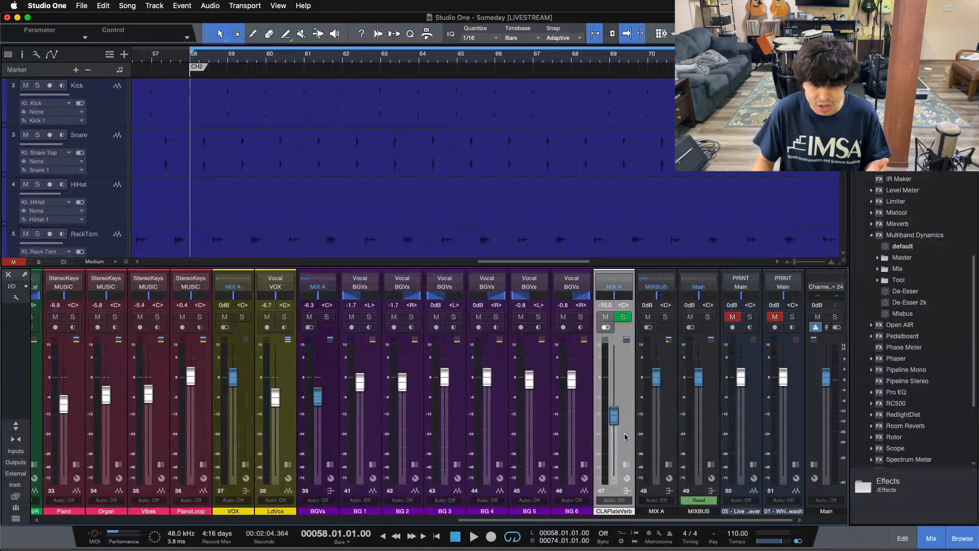
{"action": "left_click", "coordinate": [627, 465]}
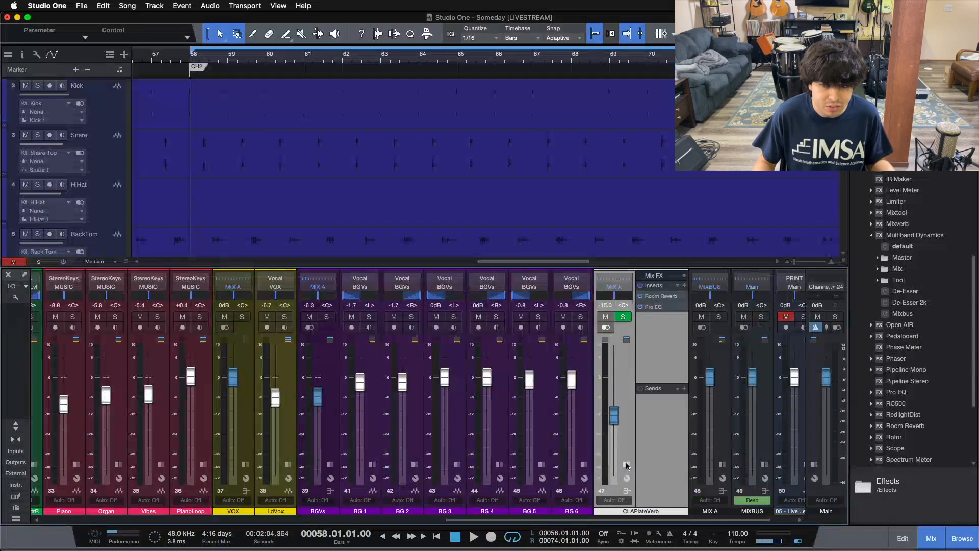
{"action": "left_click", "coordinate": [288, 465]}
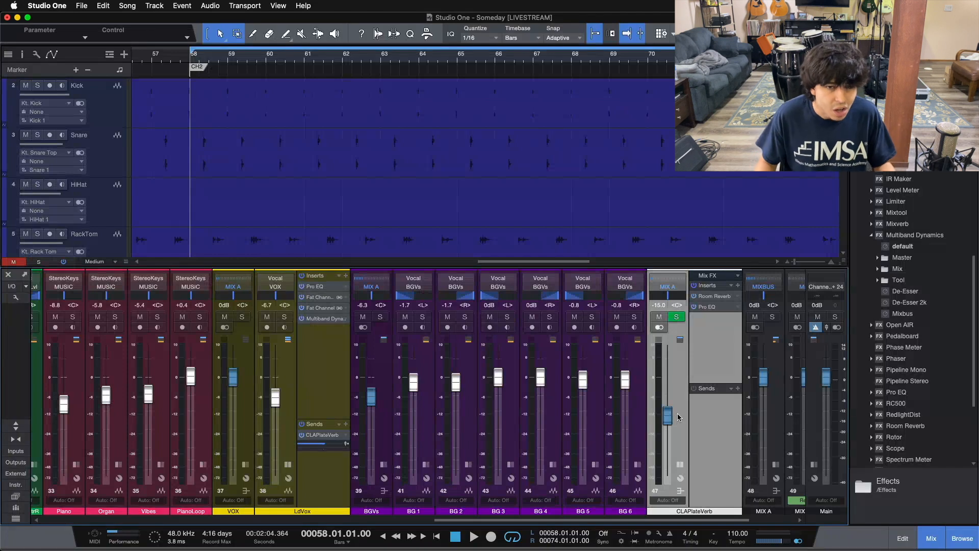
{"action": "left_click", "coordinate": [323, 364]}
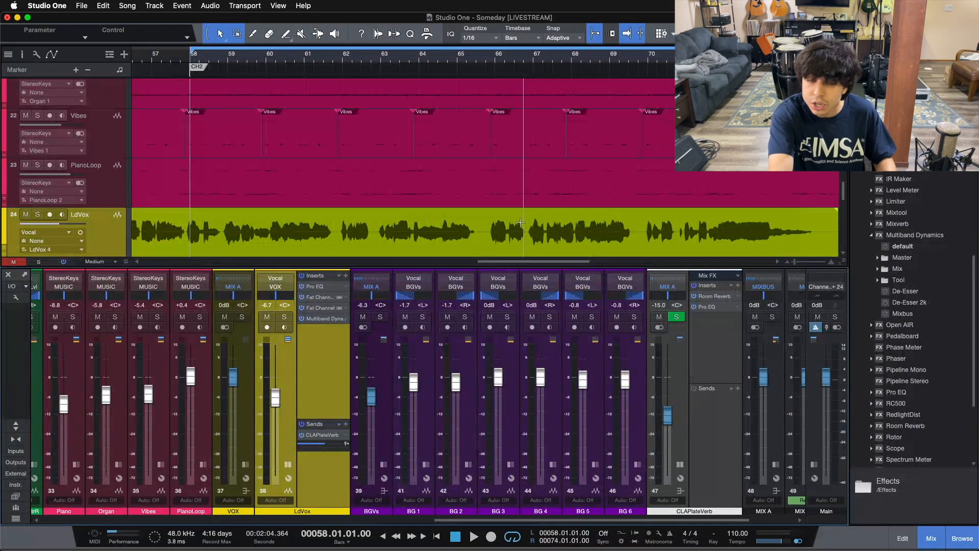
- Play the chorus and audition LdVox soloed, clear its solo, solo only CLAPlateVerb, and stop playback
{"action": "key", "text": "space"}
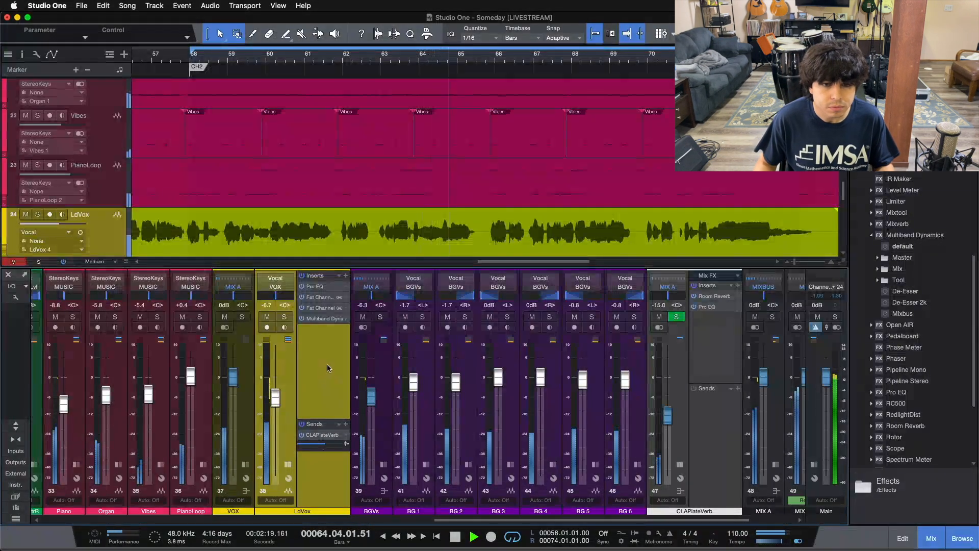
{"action": "left_click", "coordinate": [283, 317]}
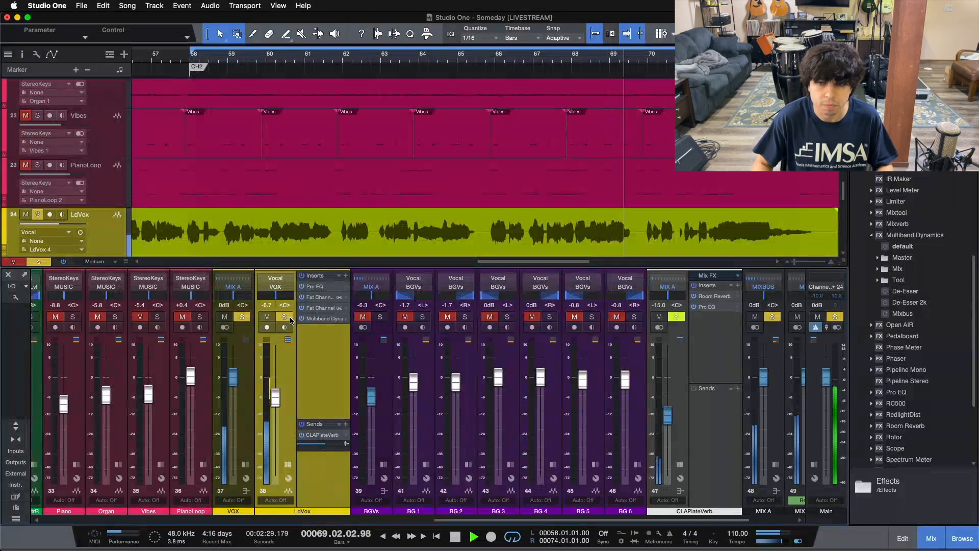
{"action": "left_click", "coordinate": [678, 317]}
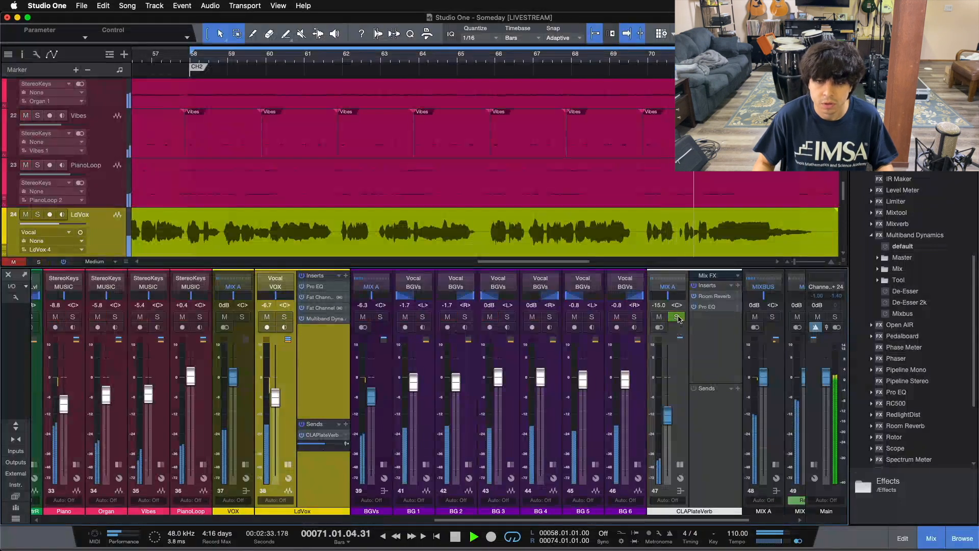
{"action": "left_click", "coordinate": [677, 317]}
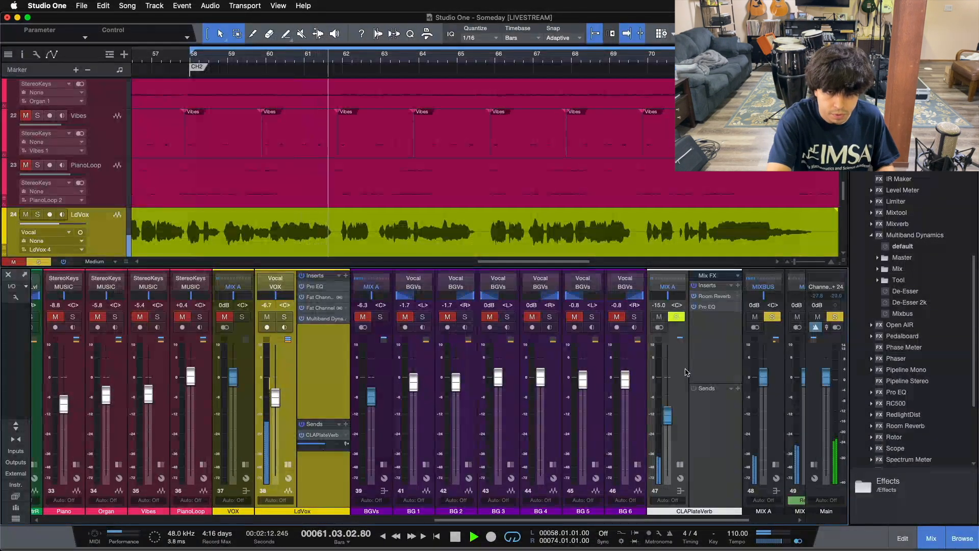
{"action": "key", "text": "space"}
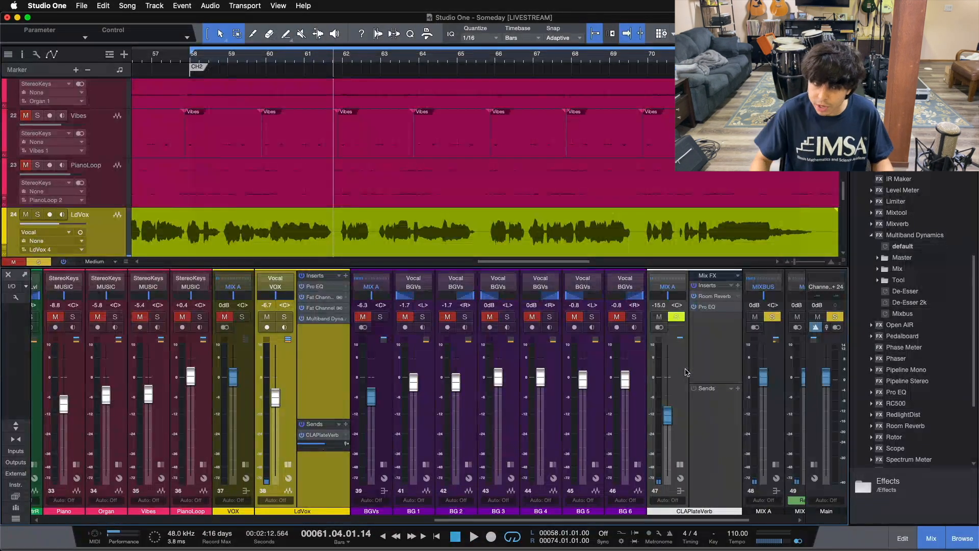
- Examine the Room Reverb and Pro EQ settings in CLAPlateVerb's inserts, and close the plug-in window
{"action": "left_click", "coordinate": [712, 297]}
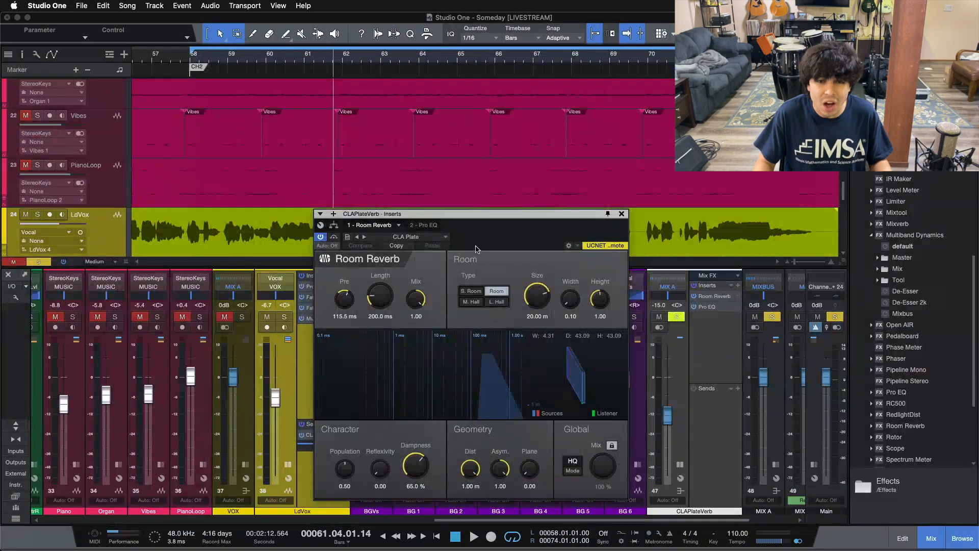
{"action": "left_click", "coordinate": [428, 226]}
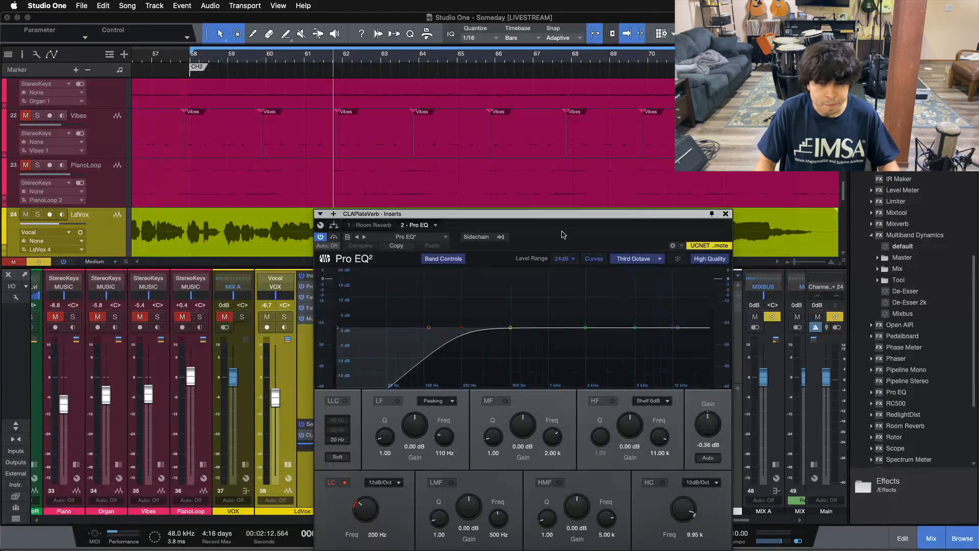
{"action": "left_click", "coordinate": [366, 226]}
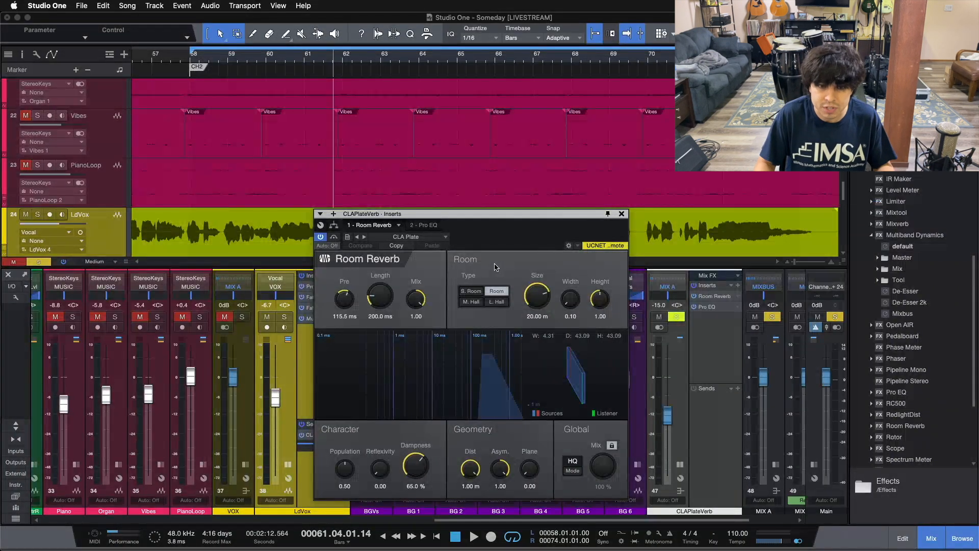
{"action": "left_click", "coordinate": [424, 224]}
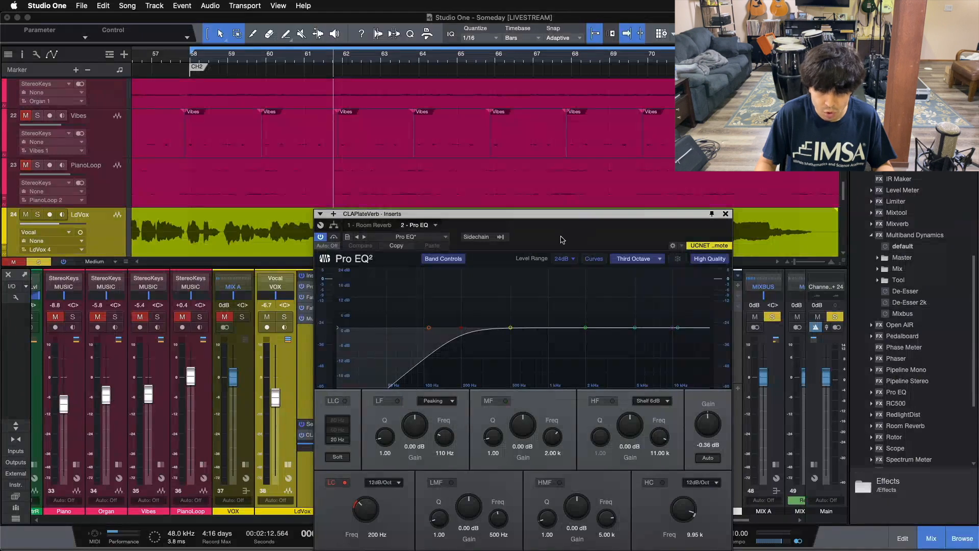
{"action": "left_click_drag", "start_coordinate": [561, 239], "coordinate": [588, 156]}
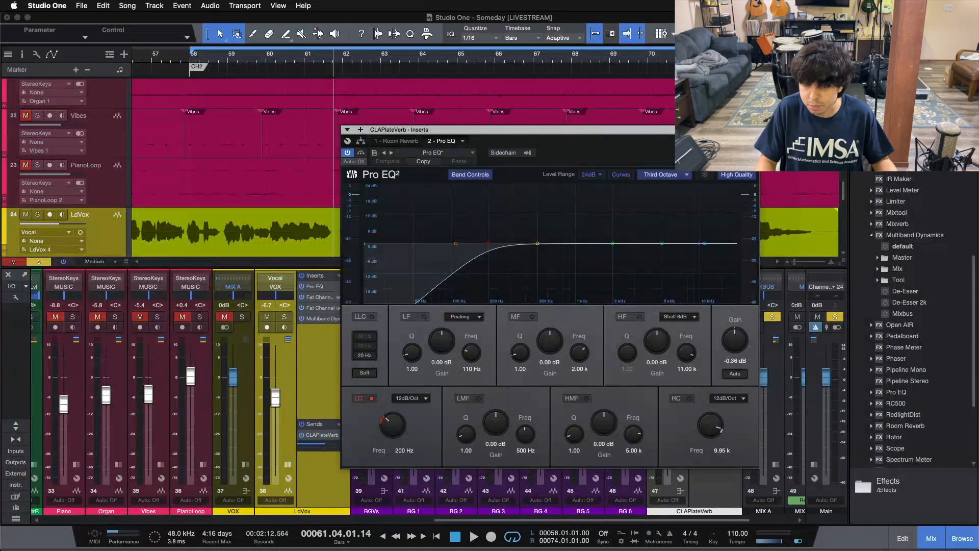
{"action": "left_click", "coordinate": [754, 129]}
{"action": "left_click", "coordinate": [710, 422]}
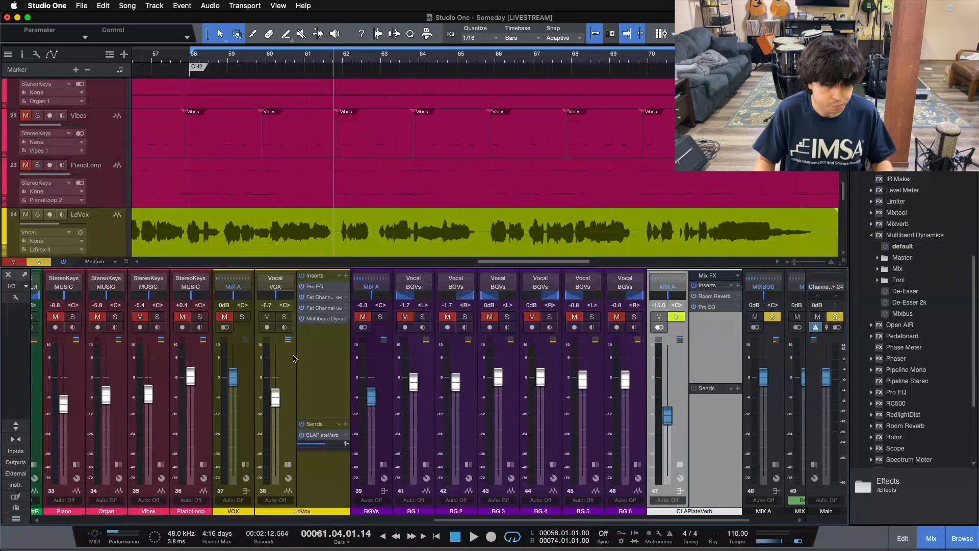
- Play from bar 58 with only the reverb return soloed and raise CLAPlateVerb's volume to -5.7 dB
{"action": "key", "text": "KP_1"}
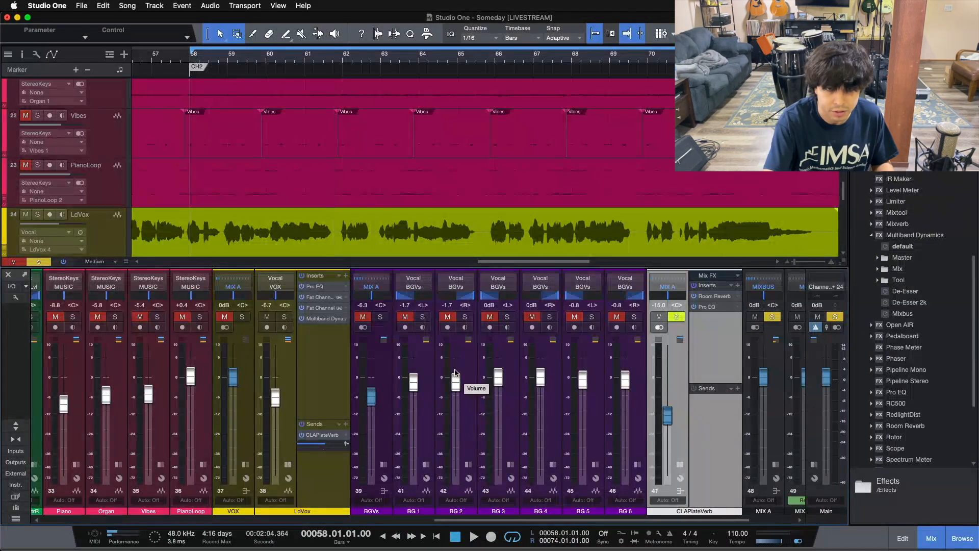
{"action": "key", "text": "space"}
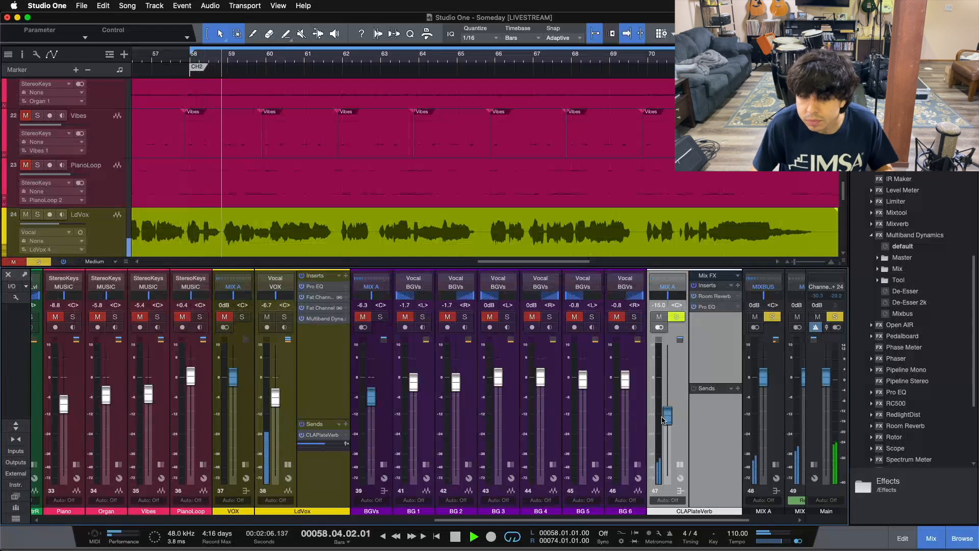
{"action": "left_click_drag", "start_coordinate": [663, 419], "coordinate": [671, 402]}
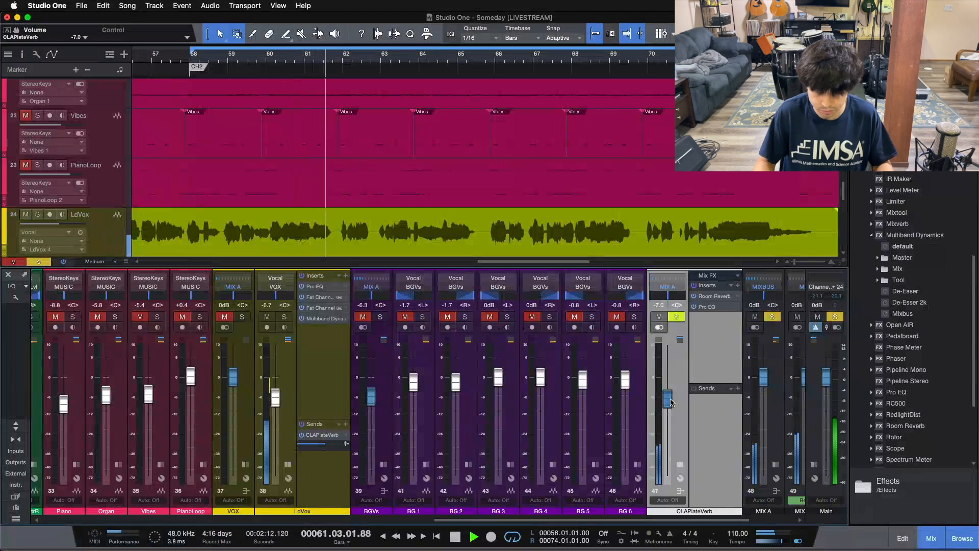
{"action": "left_click_drag", "start_coordinate": [670, 399], "coordinate": [670, 395]}
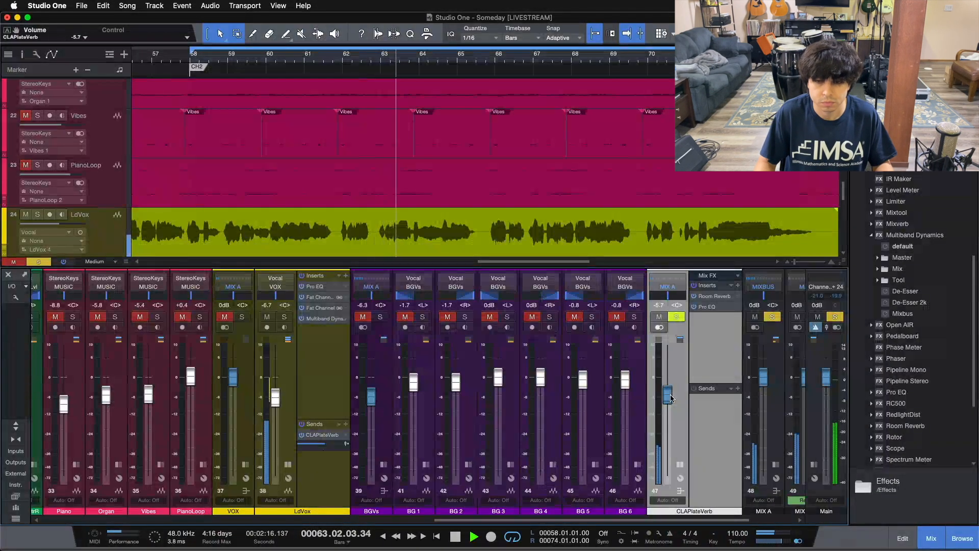
- Solo LdVox together with the reverb, set CLAPlateVerb's volume to -8.0 dB, and stop playback
{"action": "left_click", "coordinate": [284, 317]}
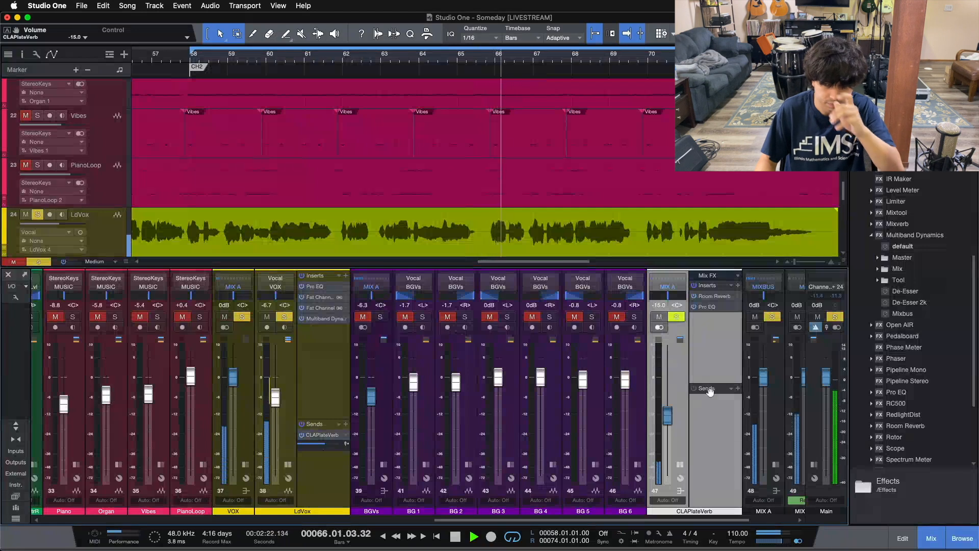
{"action": "left_click_drag", "start_coordinate": [667, 416], "coordinate": [672, 400]}
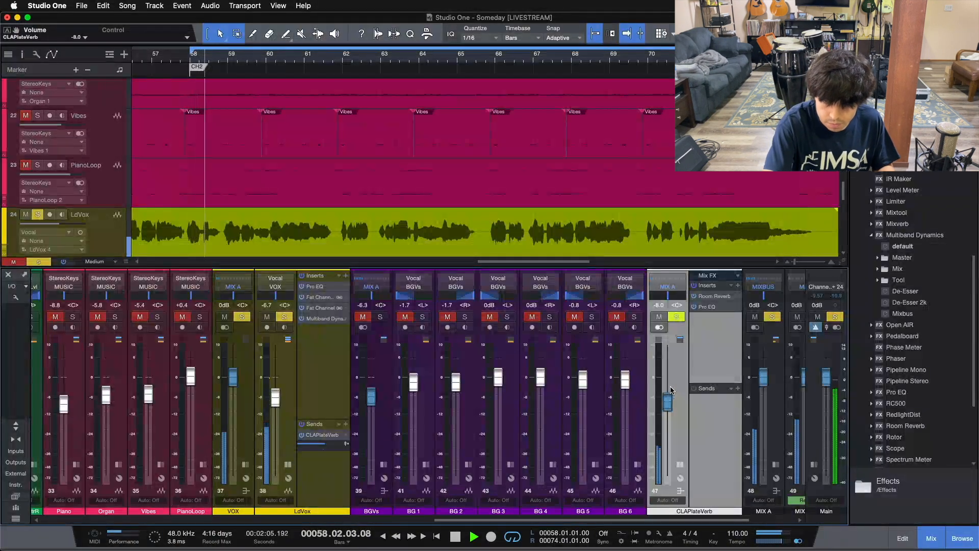
{"action": "key", "text": "space"}
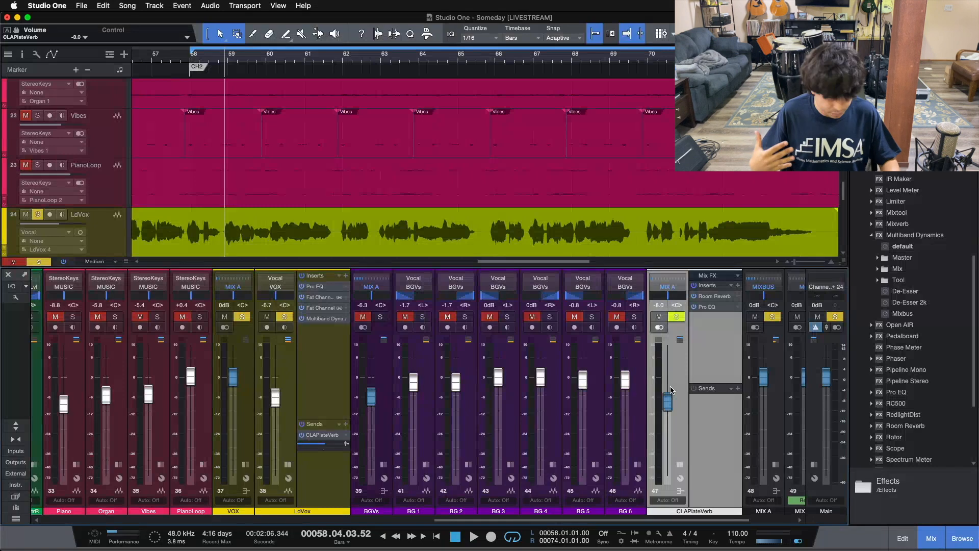
- Examine CLAPlateVerb's Room Reverb and its preset list, including CLA Plate and Flat Plate, and close it without changing the preset
{"action": "left_click", "coordinate": [715, 297]}
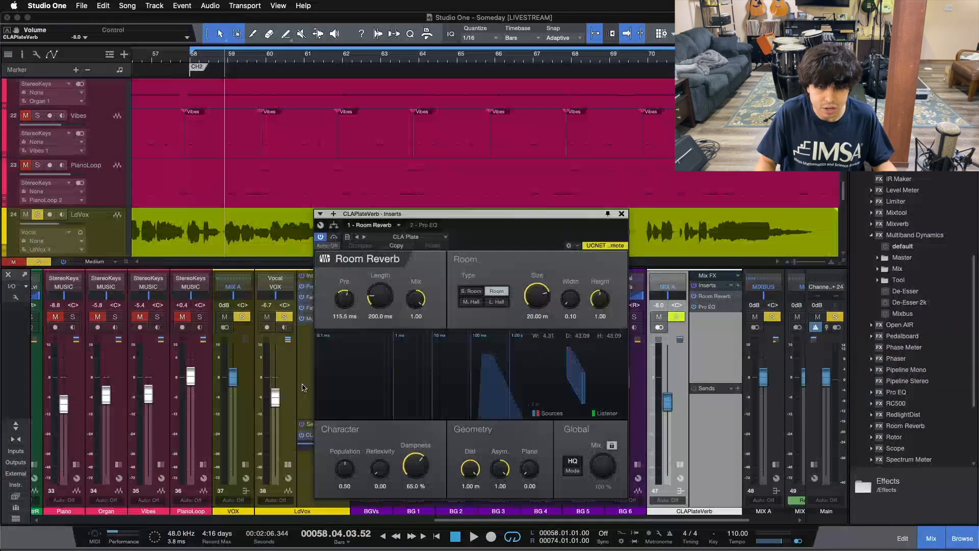
{"action": "left_click", "coordinate": [621, 214]}
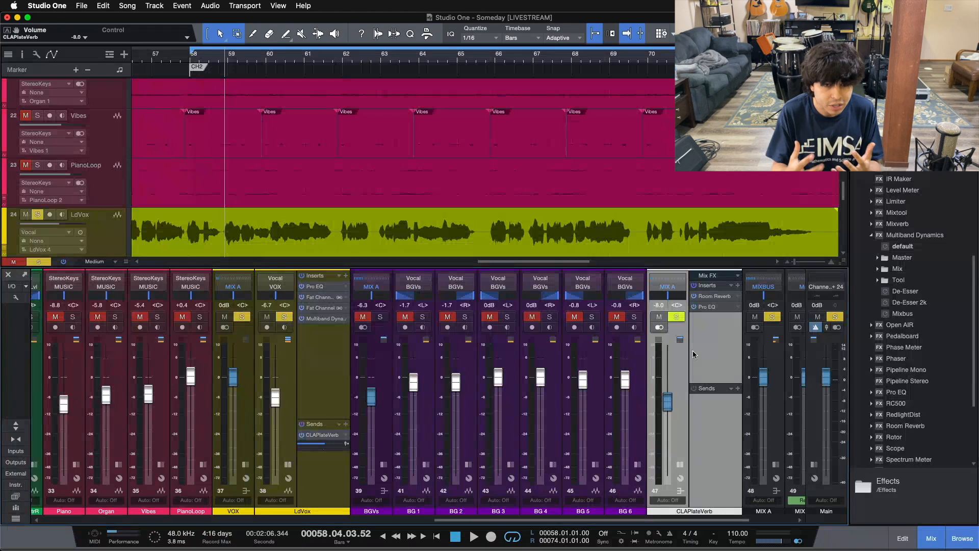
{"action": "left_click", "coordinate": [715, 296]}
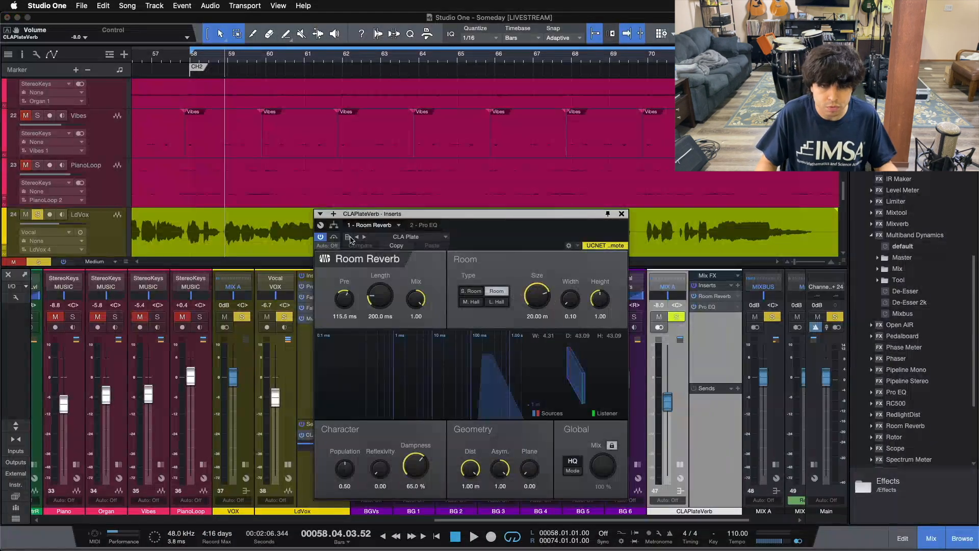
{"action": "left_click", "coordinate": [404, 236]}
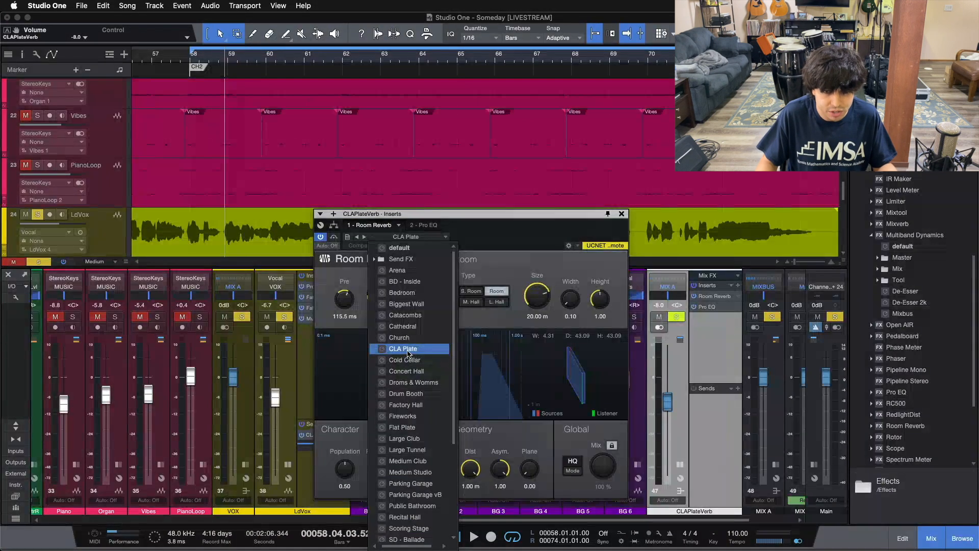
{"action": "left_click", "coordinate": [505, 253]}
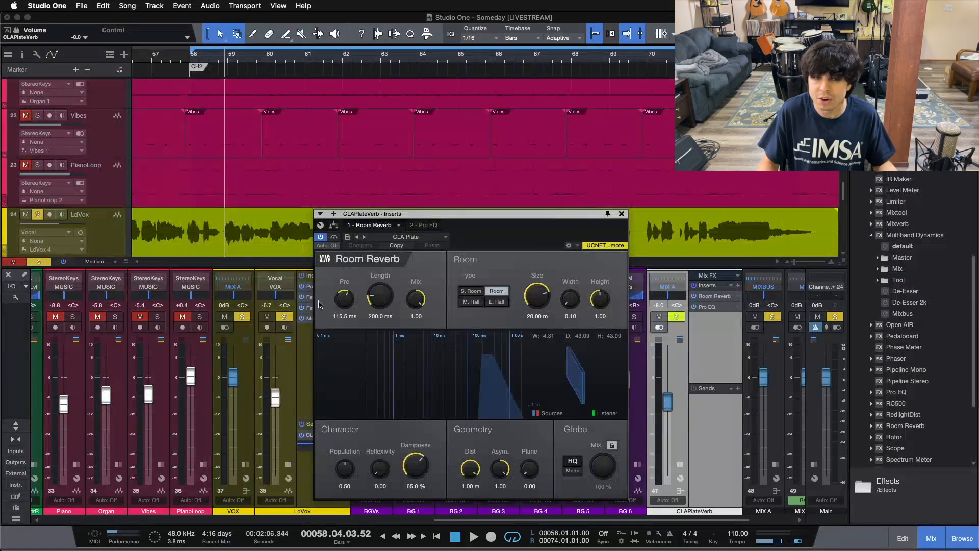
{"action": "left_click", "coordinate": [412, 237]}
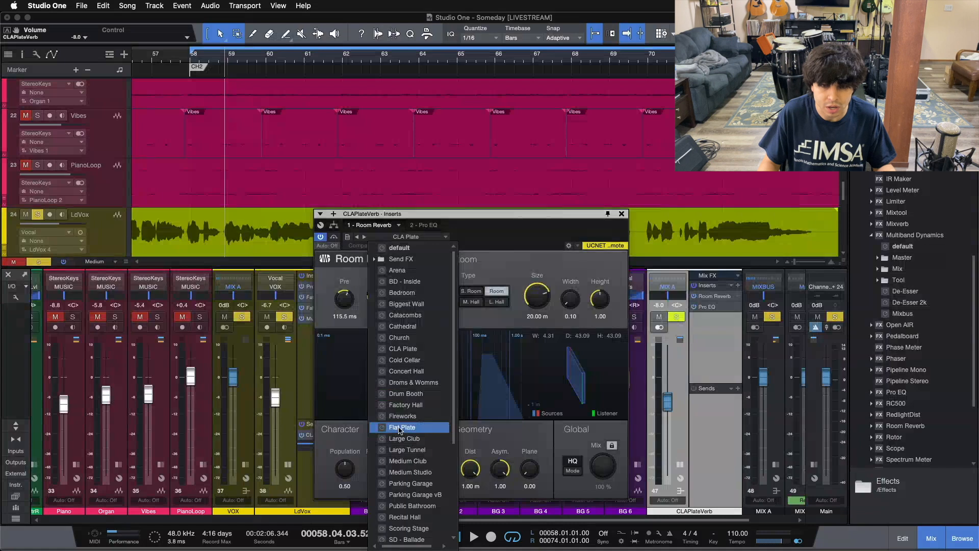
{"action": "left_click", "coordinate": [621, 218]}
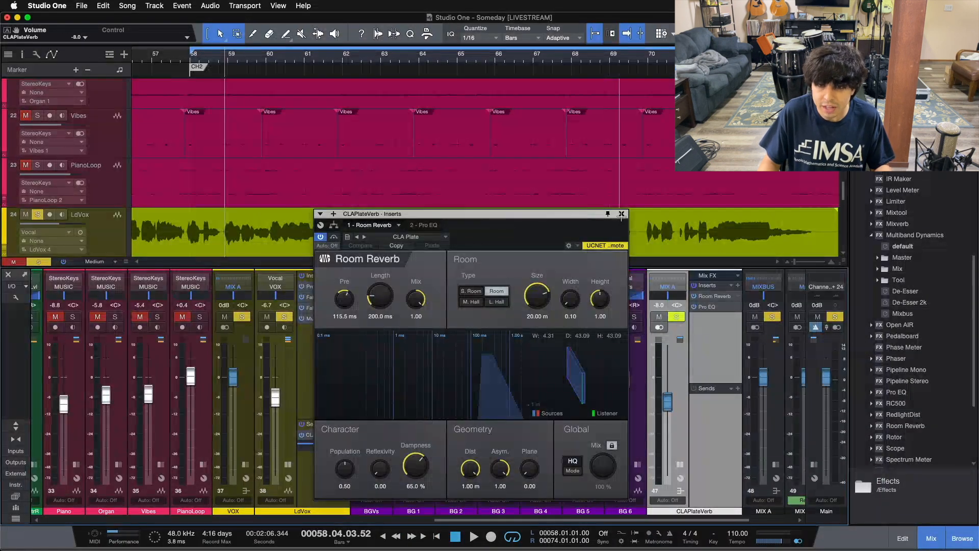
{"action": "left_click", "coordinate": [621, 213]}
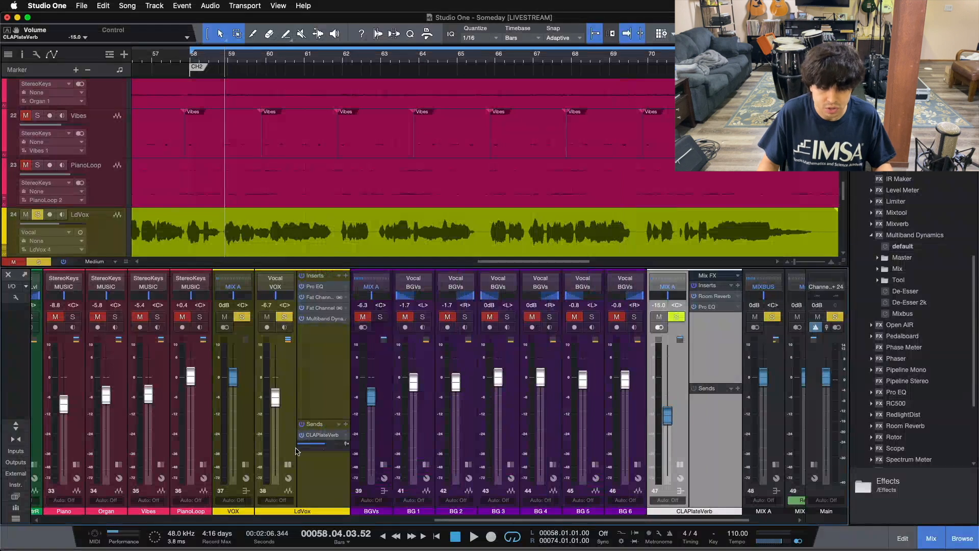
- Play the full mix from bar 58 with the solos cleared, and collapse the inserts and sends of LdVox and CLAPlateVerb
{"action": "key", "text": "space"}
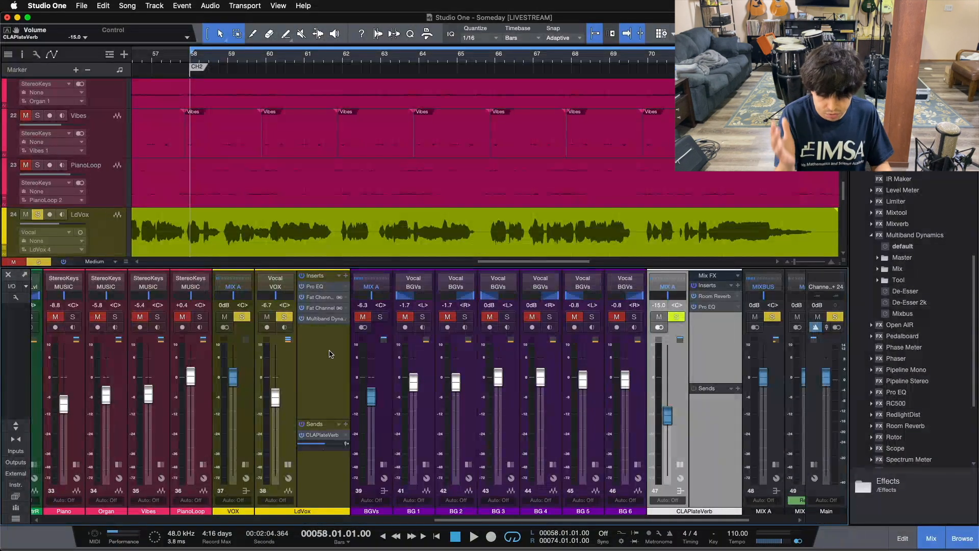
{"action": "key", "text": "space"}
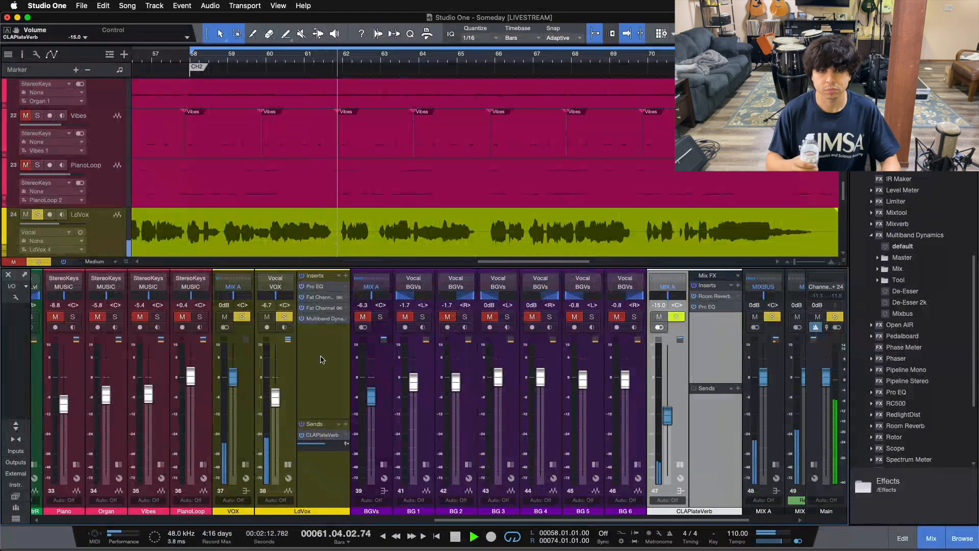
{"action": "key", "text": "s"}
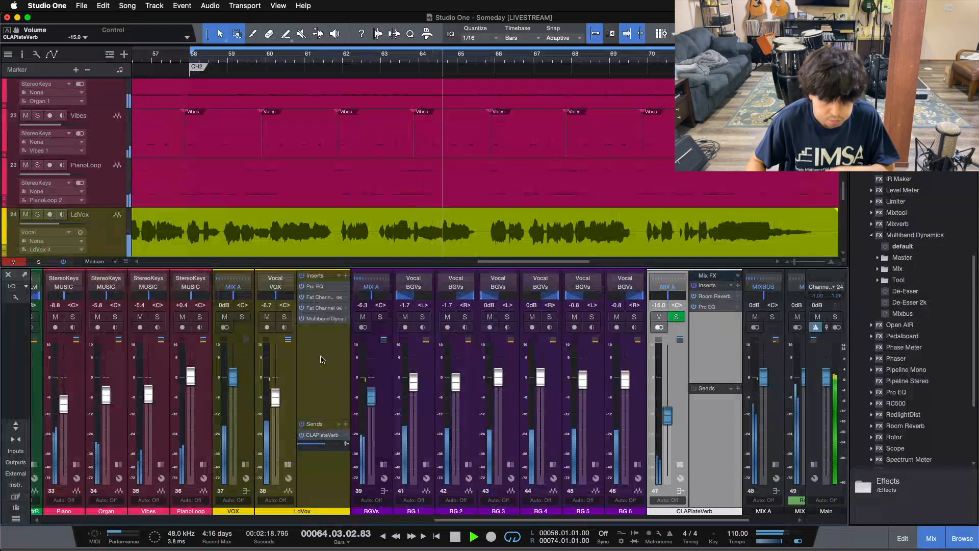
{"action": "left_click", "coordinate": [288, 464]}
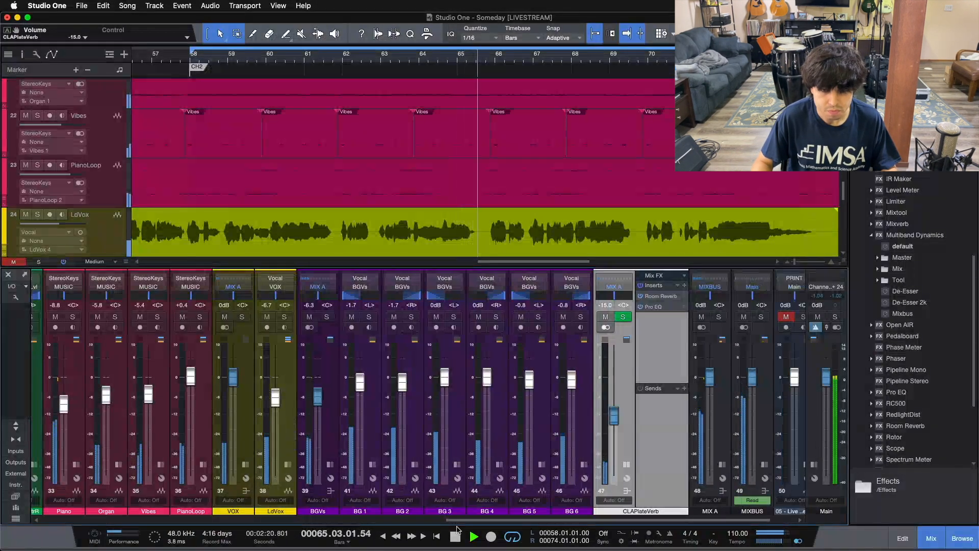
{"action": "left_click", "coordinate": [626, 464]}
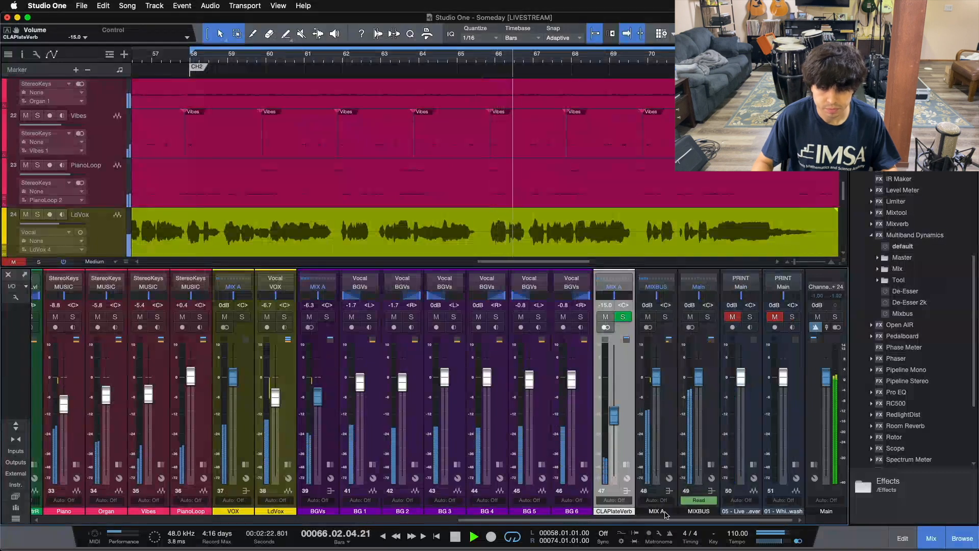
- Stop playback, add a bus channel beside CLAPlateVerb and name it MedStudRoom
{"action": "key", "text": "space"}
{"action": "right_click", "coordinate": [623, 407]}
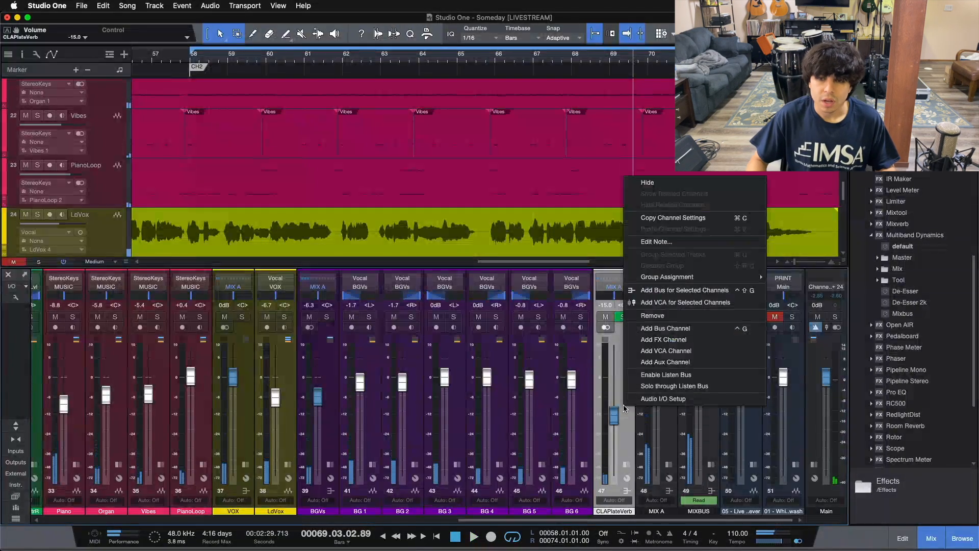
{"action": "left_click", "coordinate": [678, 334]}
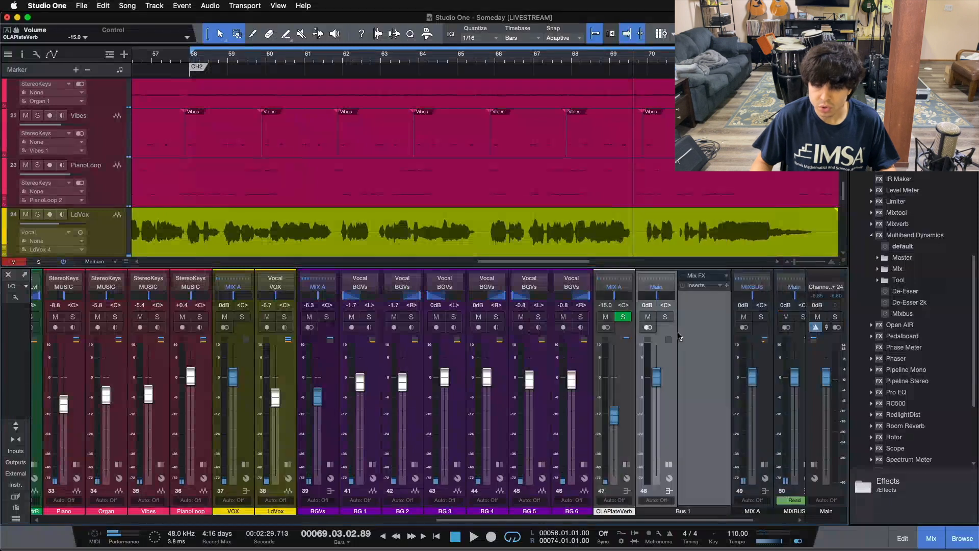
{"action": "double_click", "coordinate": [678, 511]}
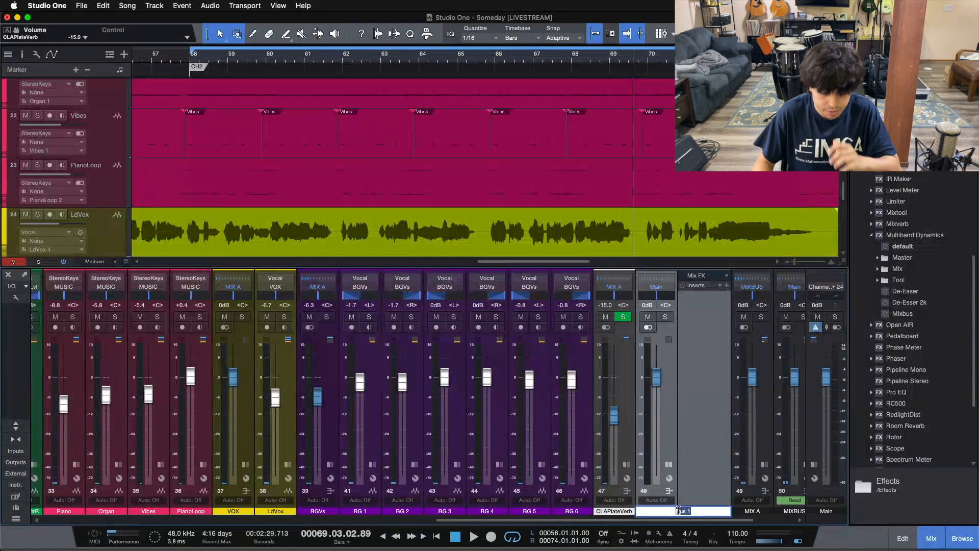
{"action": "type", "text": "MedStudRoom"}
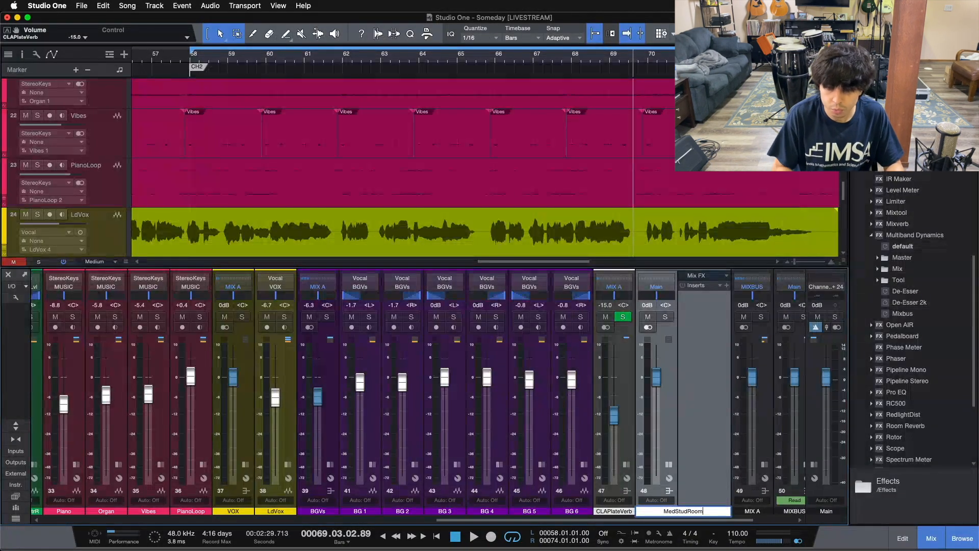
{"action": "key", "text": "Return"}
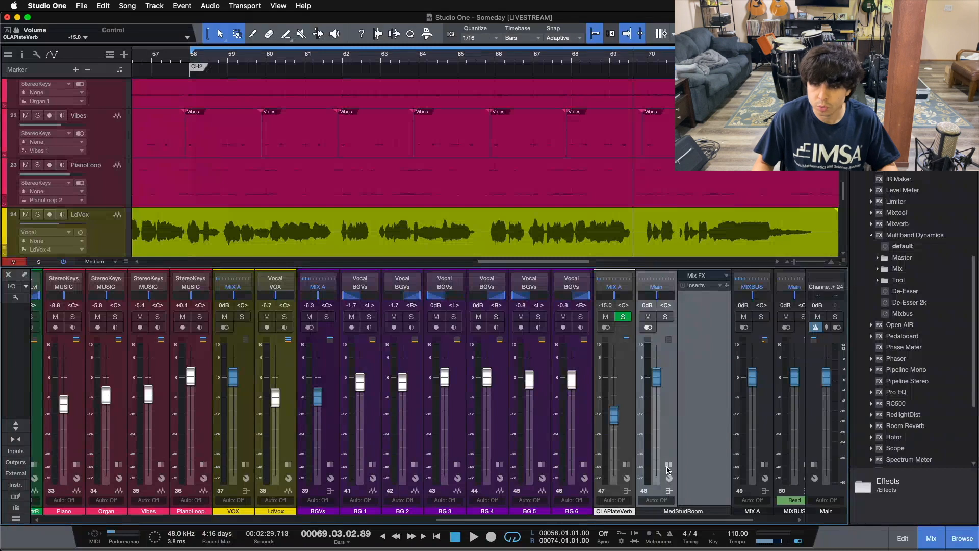
- Copy Room Reverb and Pro EQ from CLAPlateVerb to the MedStudRoom bus and color that bus white
{"action": "left_click", "coordinate": [626, 464]}
{"action": "left_click_drag", "start_coordinate": [658, 289], "coordinate": [764, 310]}
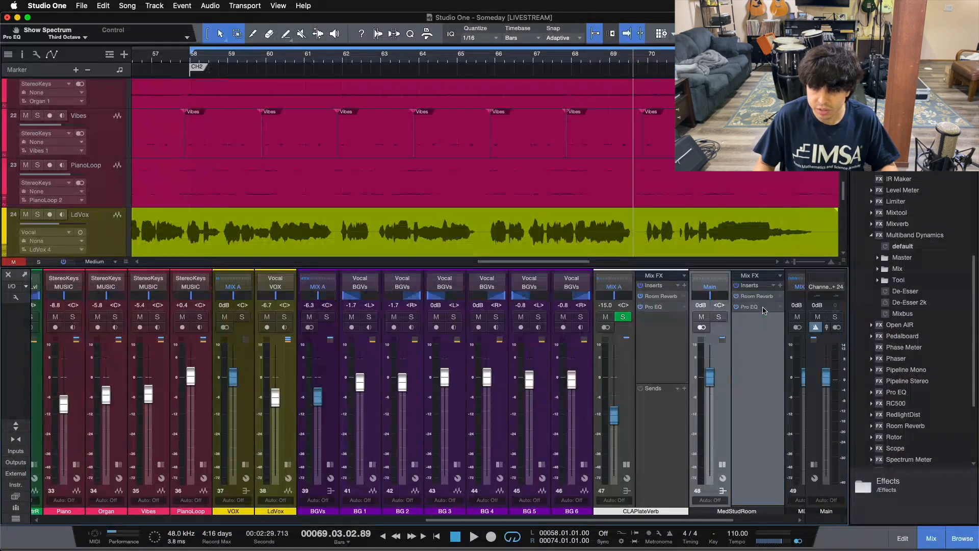
{"action": "left_click", "coordinate": [741, 512]}
{"action": "left_click", "coordinate": [929, 505]}
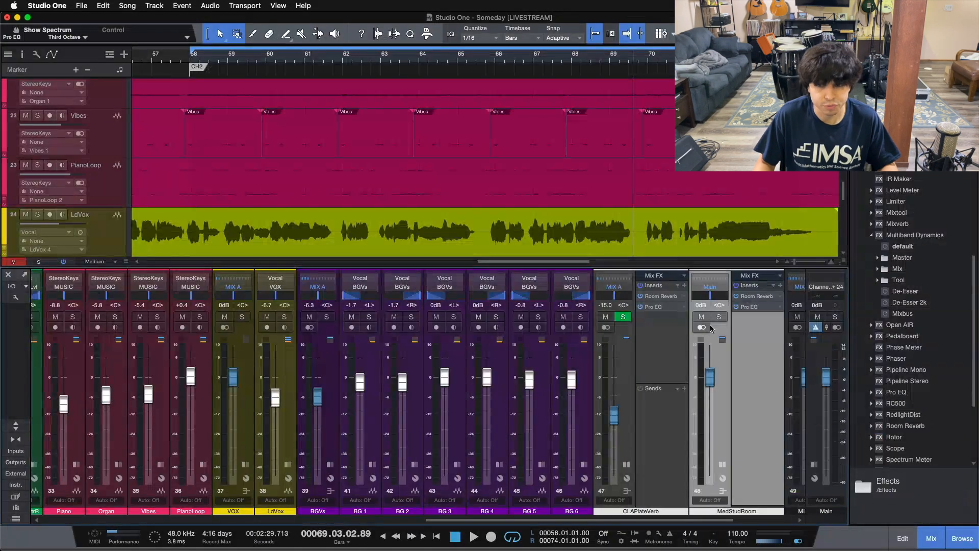
- Route MedStudRoom's output to MIX A and make the bus solo safe, with CLAPlateVerb's inserts collapsed
{"action": "left_click", "coordinate": [710, 287]}
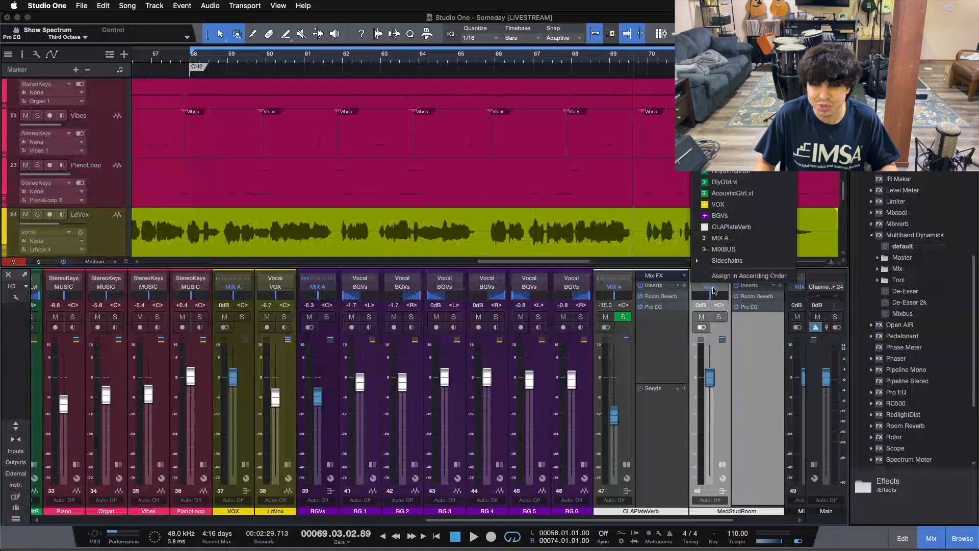
{"action": "left_click", "coordinate": [722, 248]}
{"action": "right_click", "coordinate": [648, 442]}
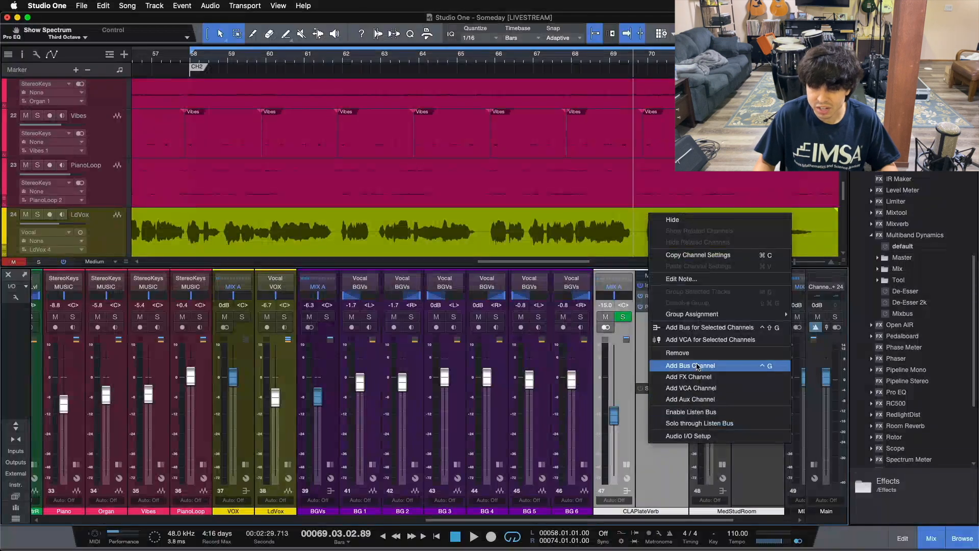
{"action": "left_click", "coordinate": [644, 473]}
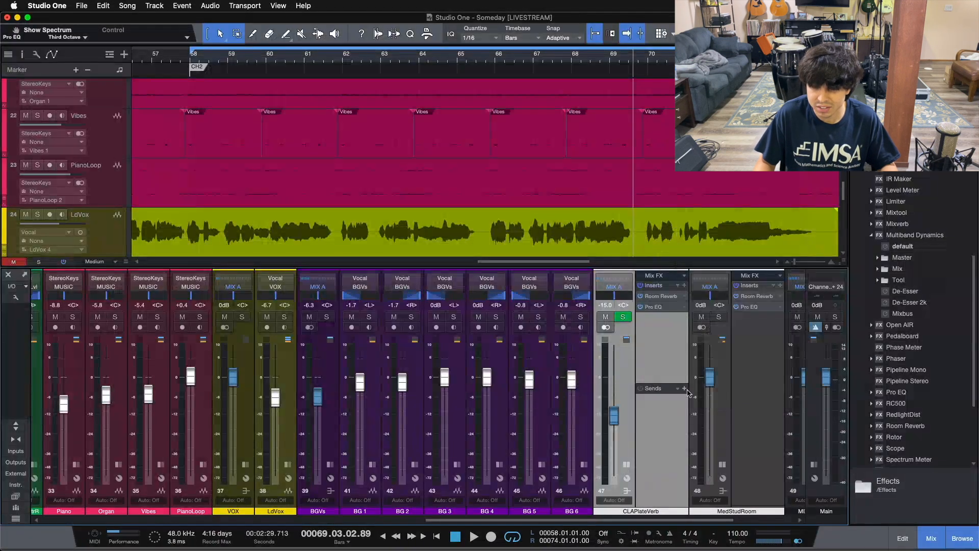
{"action": "left_click", "coordinate": [627, 465]}
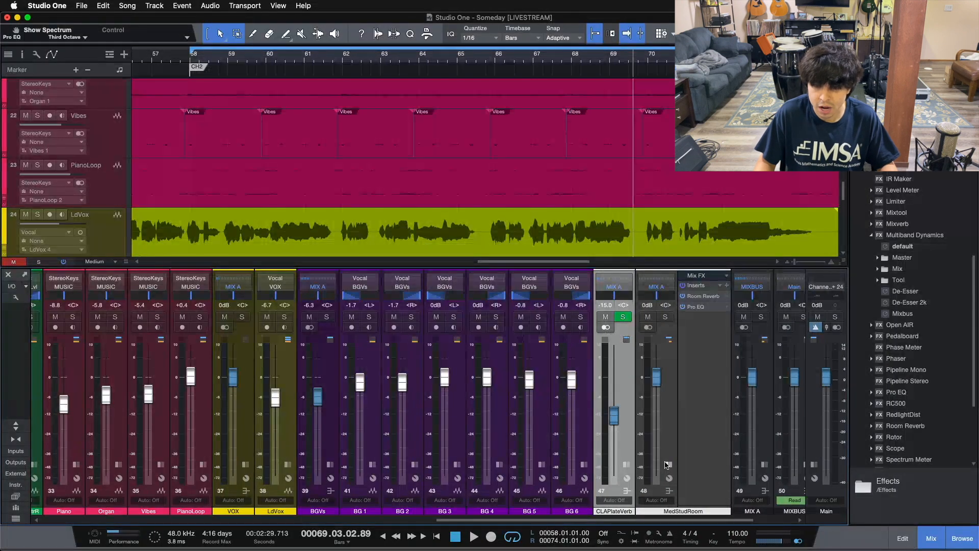
{"action": "left_click", "coordinate": [668, 324]}
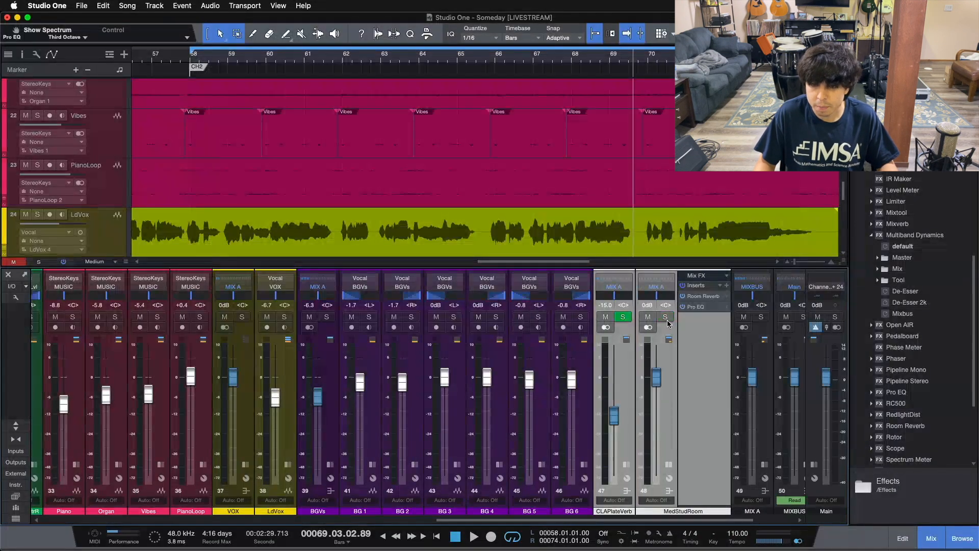
{"action": "left_click", "coordinate": [670, 319]}
- Load the Medium Studio preset in MedStudRoom's Room Reverb with the mix at 100 %, and check its Pro EQ
{"action": "left_click", "coordinate": [704, 297]}
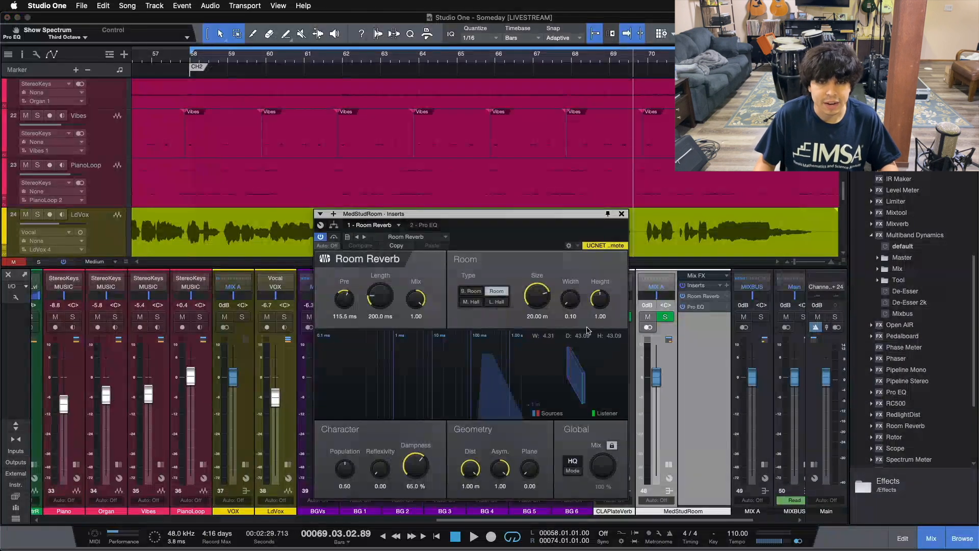
{"action": "left_click", "coordinate": [425, 238]}
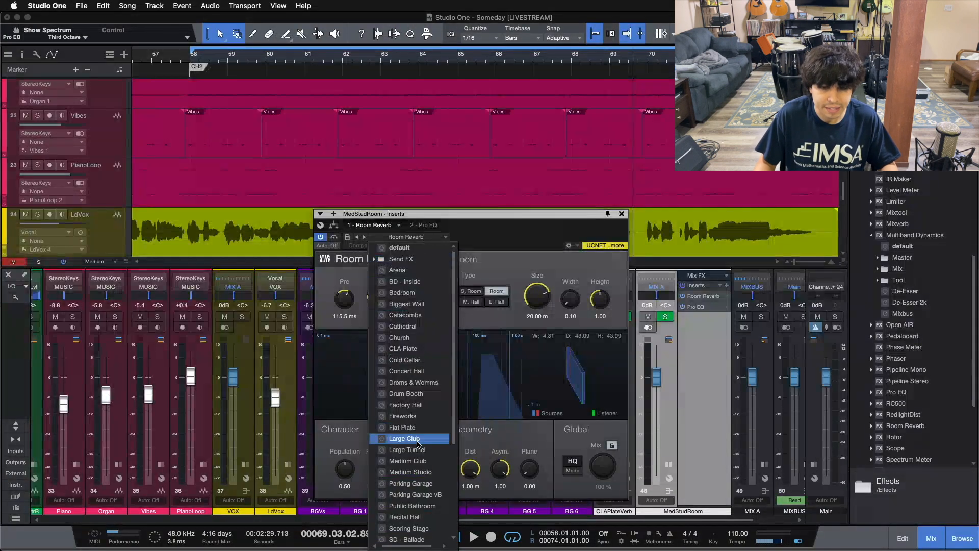
{"action": "left_click", "coordinate": [419, 472]}
{"action": "left_click", "coordinate": [489, 251]}
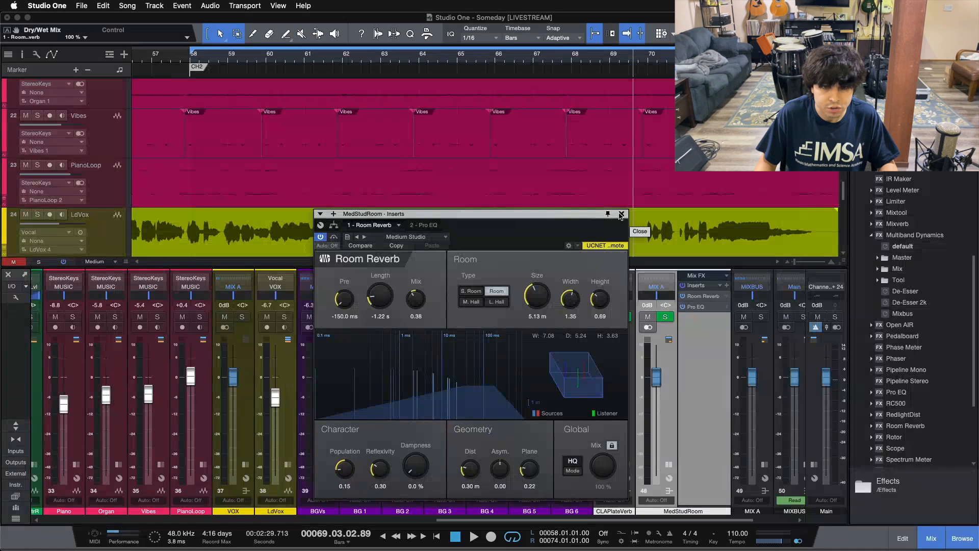
{"action": "left_click", "coordinate": [423, 225]}
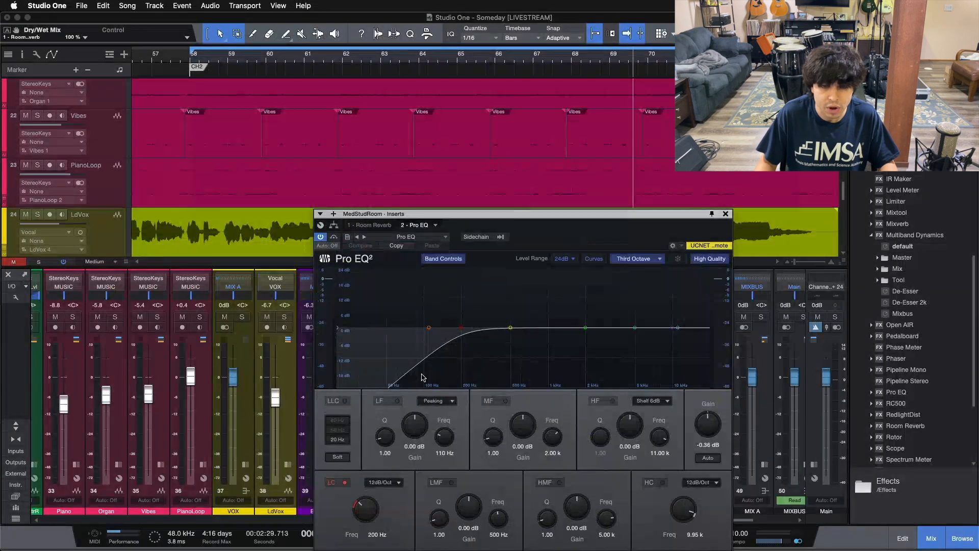
{"action": "left_click", "coordinate": [374, 225]}
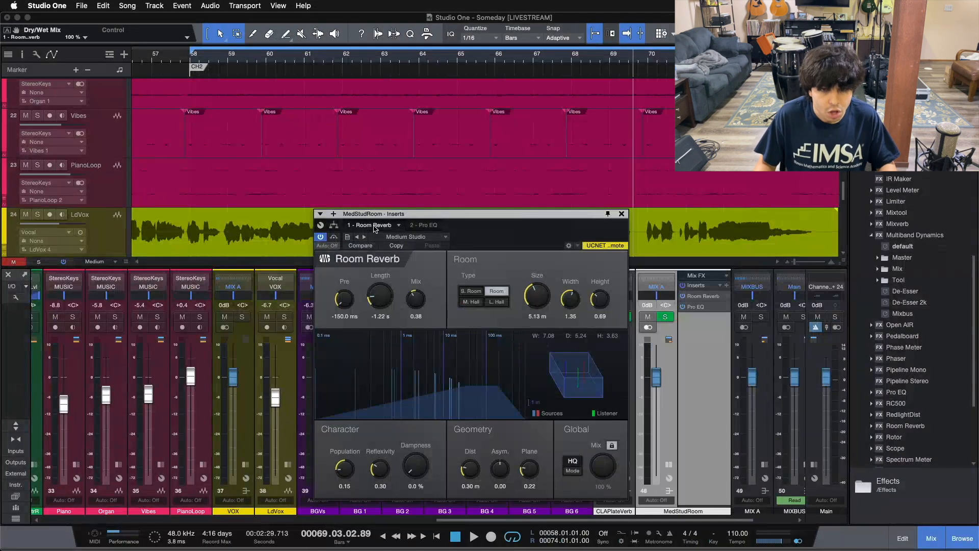
{"action": "left_click", "coordinate": [621, 214]}
- Add a send from the Snare channel to MedStudRoom and collapse the Snare's inserts and sends
{"action": "left_click", "coordinate": [647, 510]}
{"action": "left_click_drag", "start_coordinate": [647, 517], "coordinate": [237, 520]}
{"action": "left_click", "coordinate": [148, 466]}
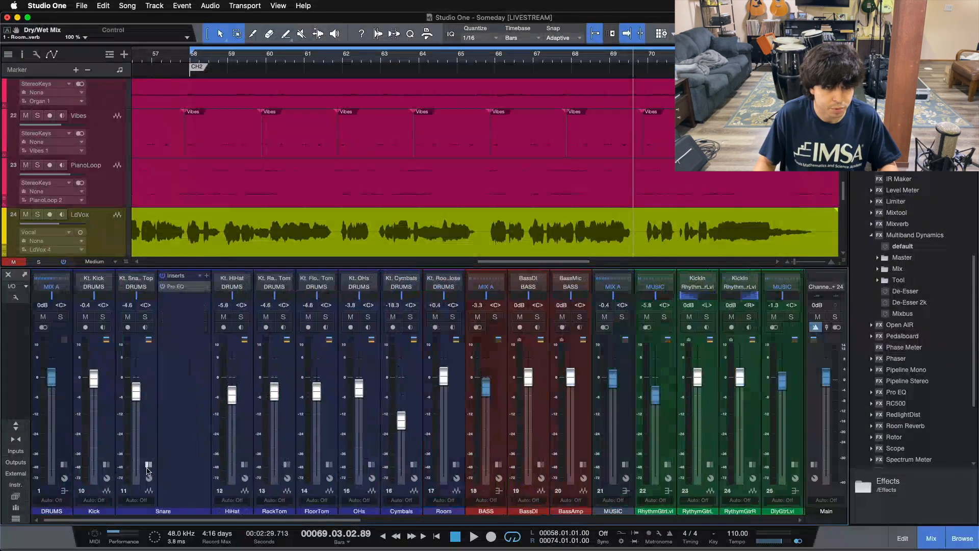
{"action": "left_click_drag", "start_coordinate": [191, 400], "coordinate": [192, 382]}
{"action": "left_click", "coordinate": [206, 401]}
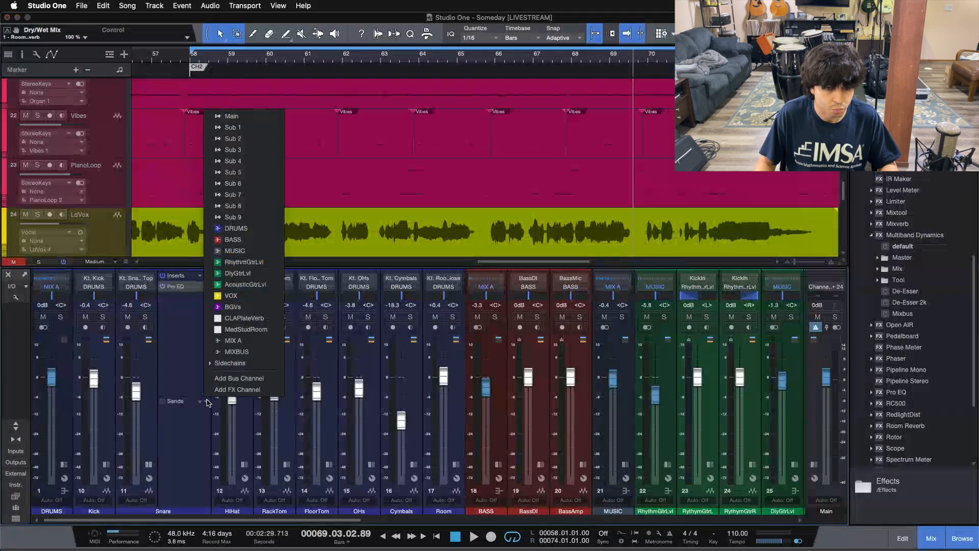
{"action": "left_click", "coordinate": [250, 332]}
{"action": "left_click", "coordinate": [148, 465]}
- Pull MedStudRoom's volume down to -∞ and play the mix from bar 58
{"action": "key", "text": "KP_1"}
{"action": "left_click_drag", "start_coordinate": [239, 520], "coordinate": [663, 519]}
{"action": "left_click_drag", "start_coordinate": [614, 378], "coordinate": [613, 474]}
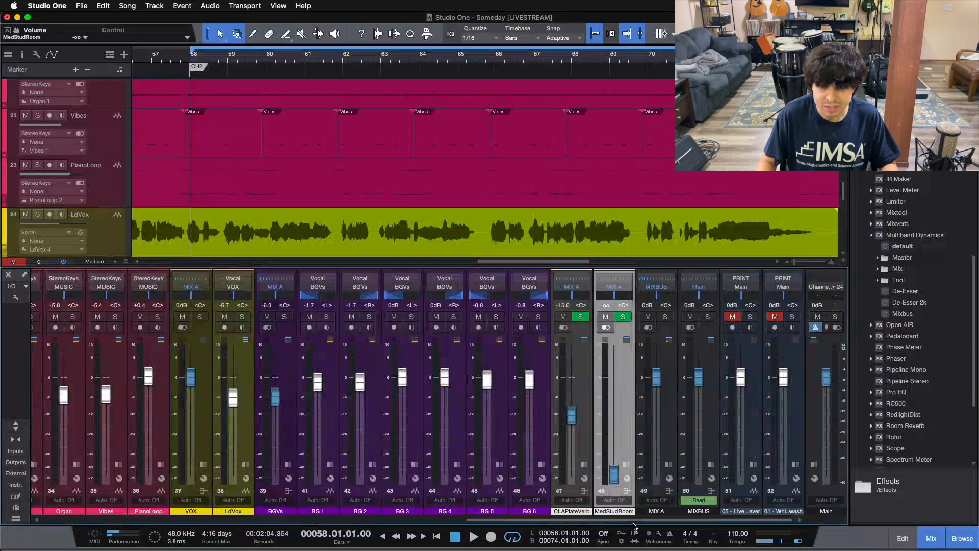
{"action": "key", "text": "space"}
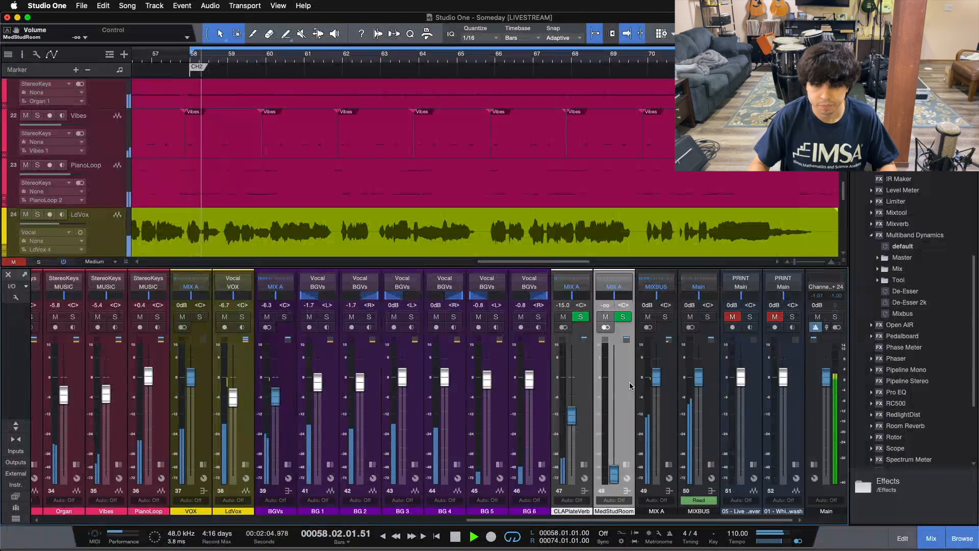
- Rename the MedStudRoom bus as MedStudVerb while the mix plays
{"action": "mouse_move", "coordinate": [629, 548]}
{"action": "left_click", "coordinate": [628, 512]}
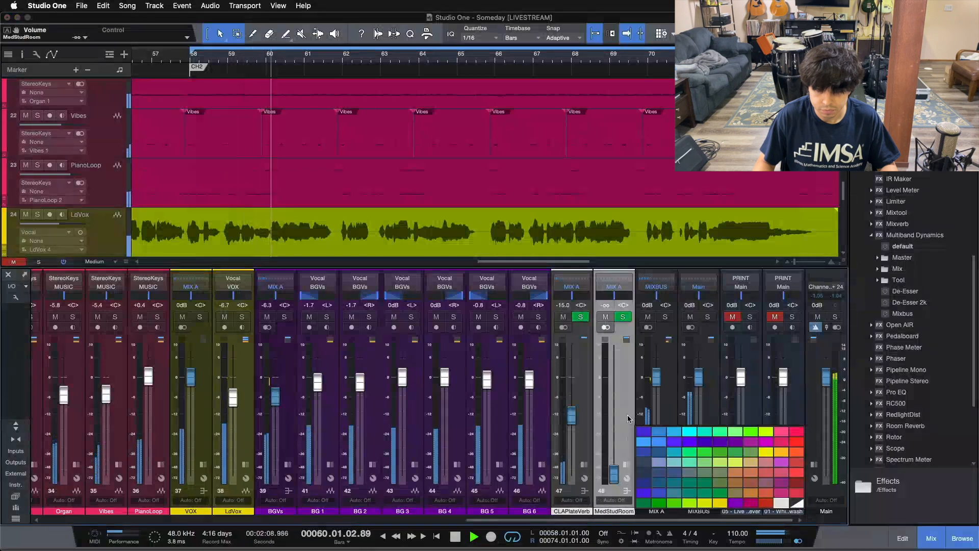
{"action": "left_click", "coordinate": [628, 419]}
{"action": "double_click", "coordinate": [620, 510]}
{"action": "left_click", "coordinate": [620, 511]}
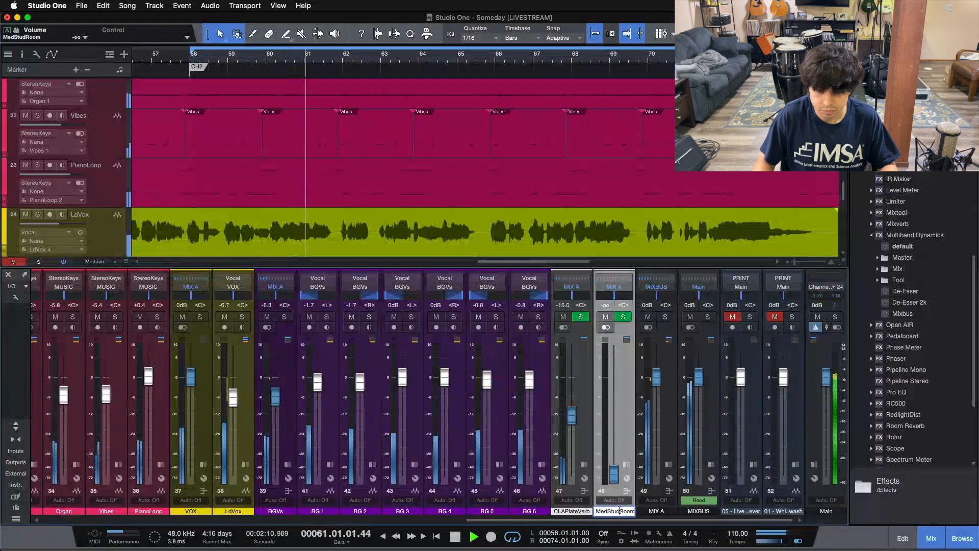
{"action": "key", "text": "Delete"}
{"action": "key", "text": "Delete"}
{"action": "key", "text": "Delete"}
{"action": "key", "text": "Delete"}
{"action": "type", "text": "Verb"}
{"action": "key", "text": "Return"}
- Raise MedStudVerb's volume to +10.0 dB and set its Pro EQ low-cut frequency to 296 Hz
{"action": "left_click_drag", "start_coordinate": [614, 473], "coordinate": [615, 346]}
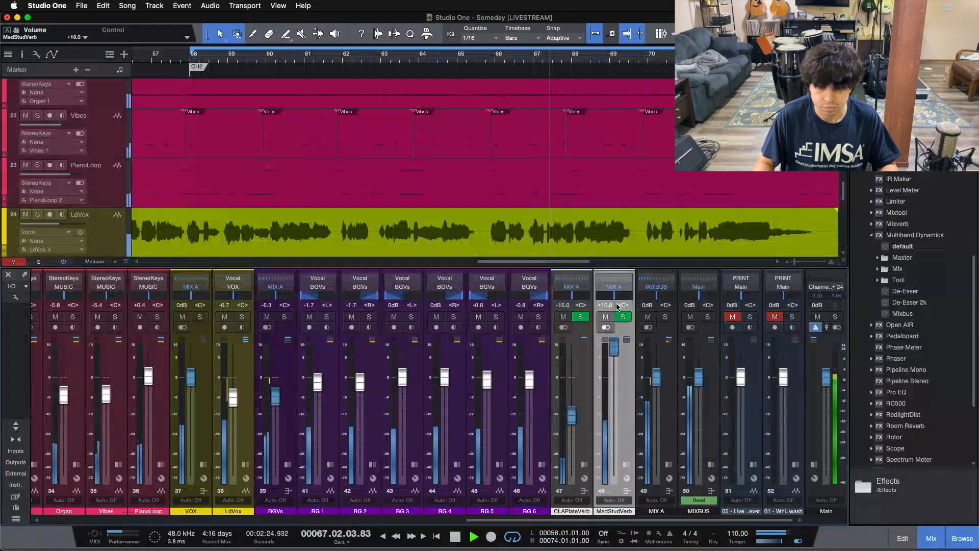
{"action": "left_click", "coordinate": [626, 464]}
{"action": "left_click", "coordinate": [653, 307]}
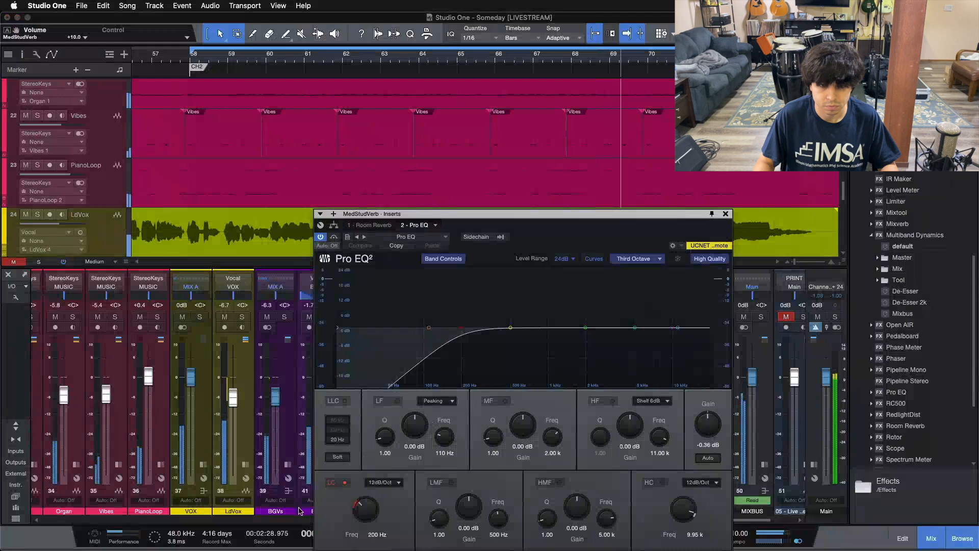
{"action": "left_click_drag", "start_coordinate": [366, 511], "coordinate": [366, 508]}
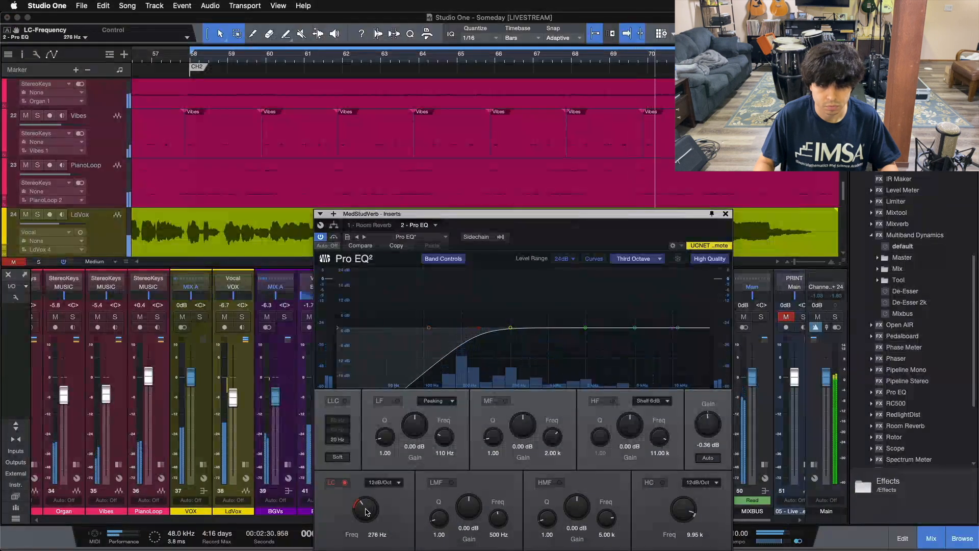
{"action": "left_click", "coordinate": [725, 213]}
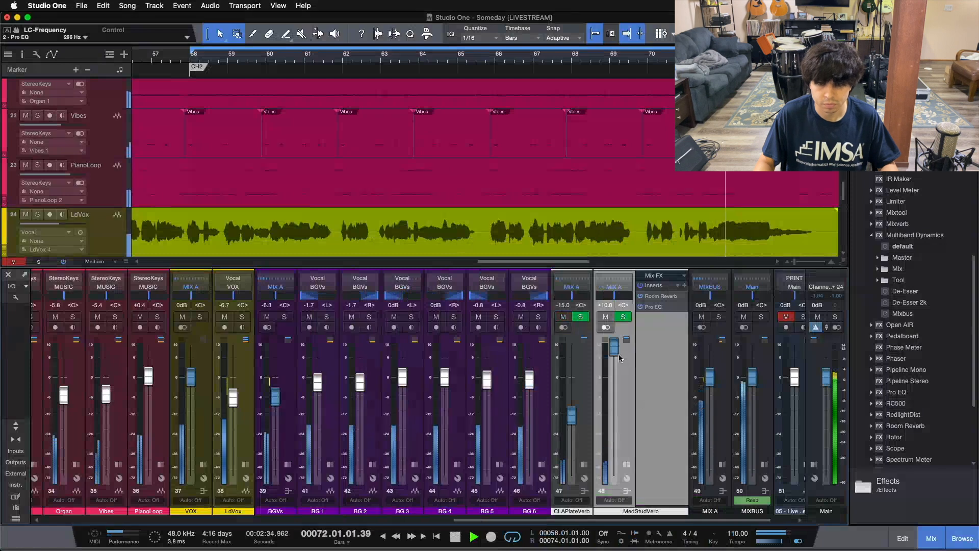
- Lower MedStudVerb's volume gradually to -2.5 dB while listening to the full mix
{"action": "left_click_drag", "start_coordinate": [614, 351], "coordinate": [617, 355]}
{"action": "scroll", "coordinate": [617, 356], "scroll_direction": "down", "scroll_amount": 3}
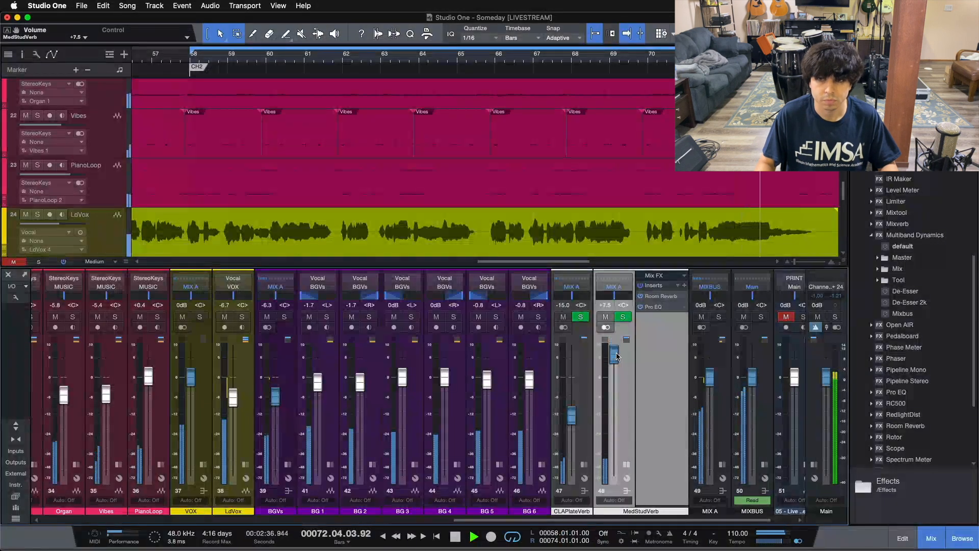
{"action": "scroll", "coordinate": [617, 356], "scroll_direction": "down", "scroll_amount": 2}
{"action": "scroll", "coordinate": [617, 356], "scroll_direction": "down", "scroll_amount": 2}
{"action": "scroll", "coordinate": [617, 355], "scroll_direction": "down", "scroll_amount": 2}
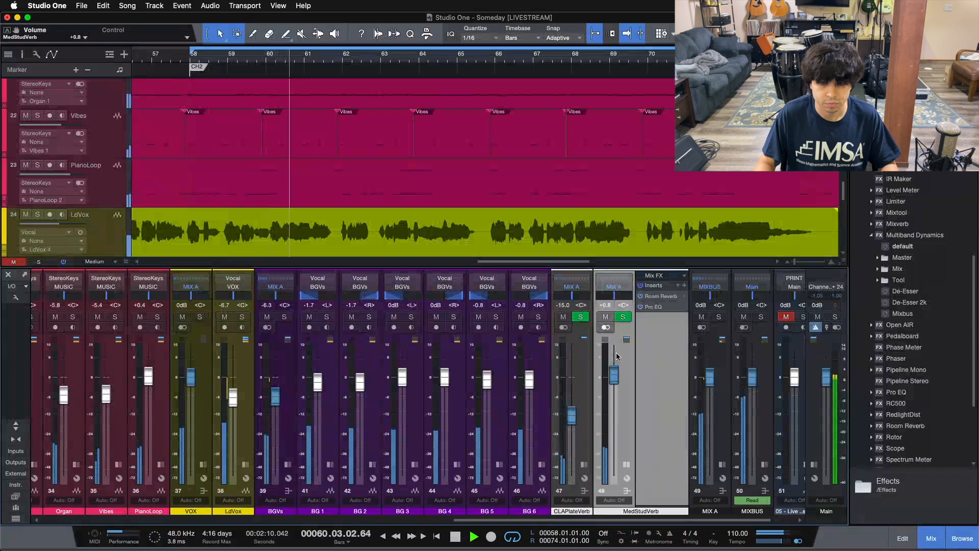
{"action": "scroll", "coordinate": [616, 353], "scroll_direction": "down", "scroll_amount": 2}
{"action": "scroll", "coordinate": [616, 353], "scroll_direction": "down", "scroll_amount": 2}
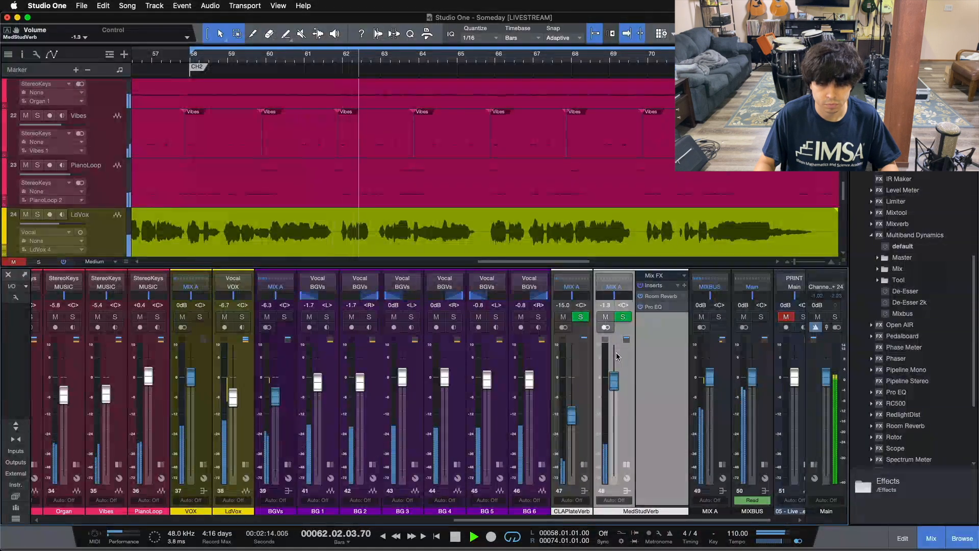
{"action": "scroll", "coordinate": [616, 352], "scroll_direction": "down", "scroll_amount": 2}
{"action": "scroll", "coordinate": [616, 353], "scroll_direction": "down", "scroll_amount": 1}
- Stop playback, solo the DRUMS bus and play it from bar 58 with the MedStudVerb channel in view
{"action": "left_click_drag", "start_coordinate": [601, 521], "coordinate": [191, 520]}
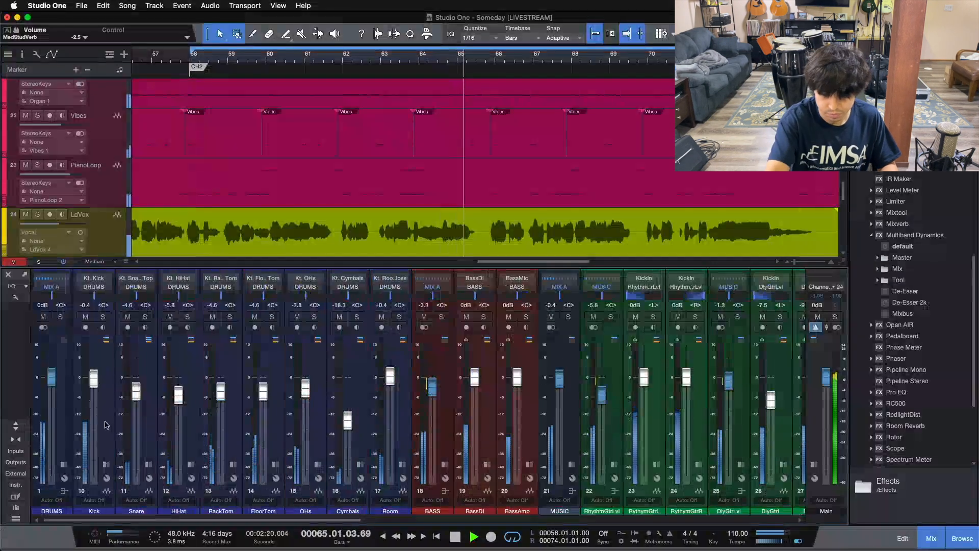
{"action": "key", "text": "space"}
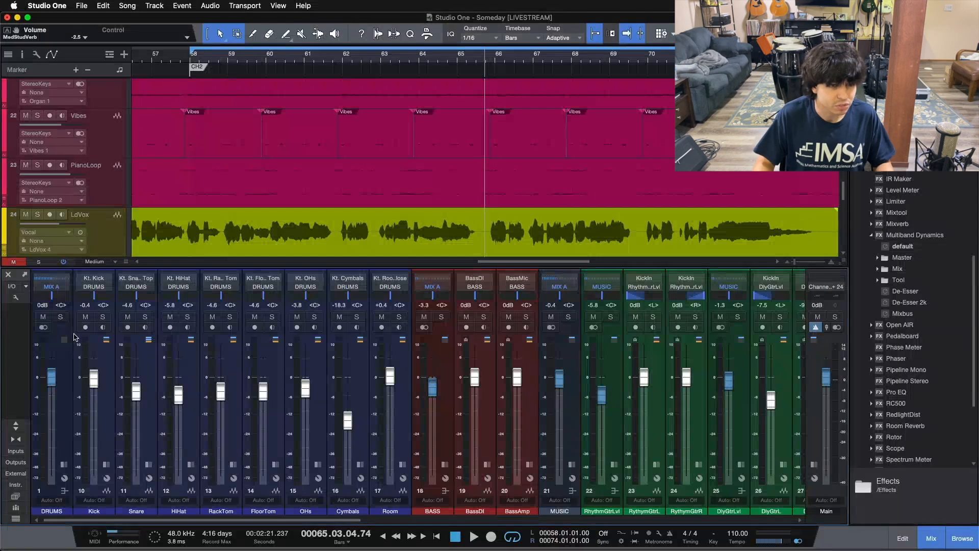
{"action": "left_click", "coordinate": [60, 318]}
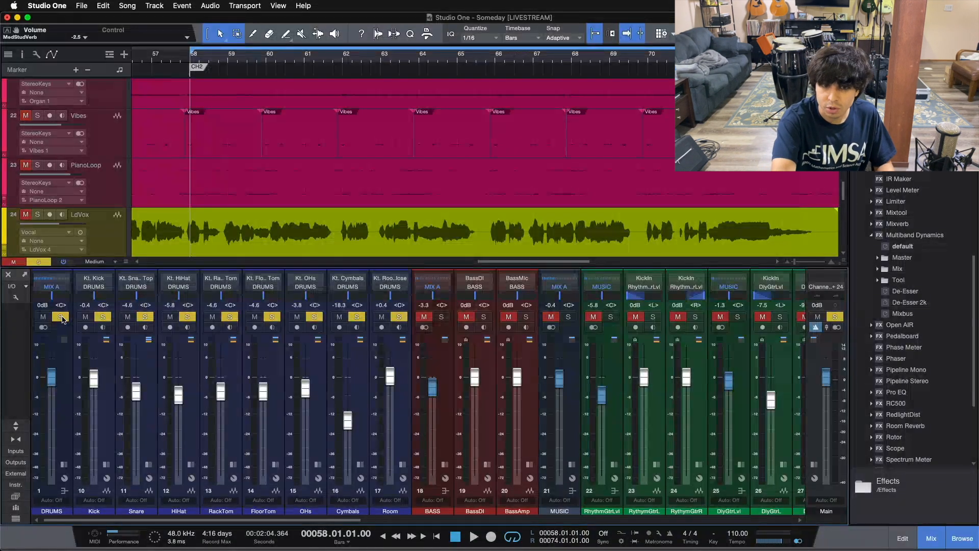
{"action": "key", "text": "space"}
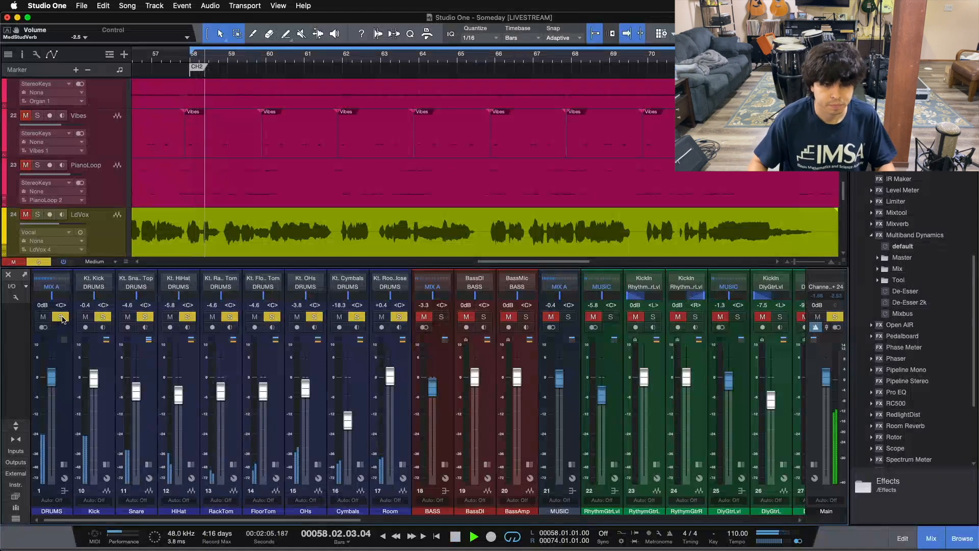
{"action": "scroll", "coordinate": [595, 383], "scroll_direction": "right", "scroll_amount": 20}
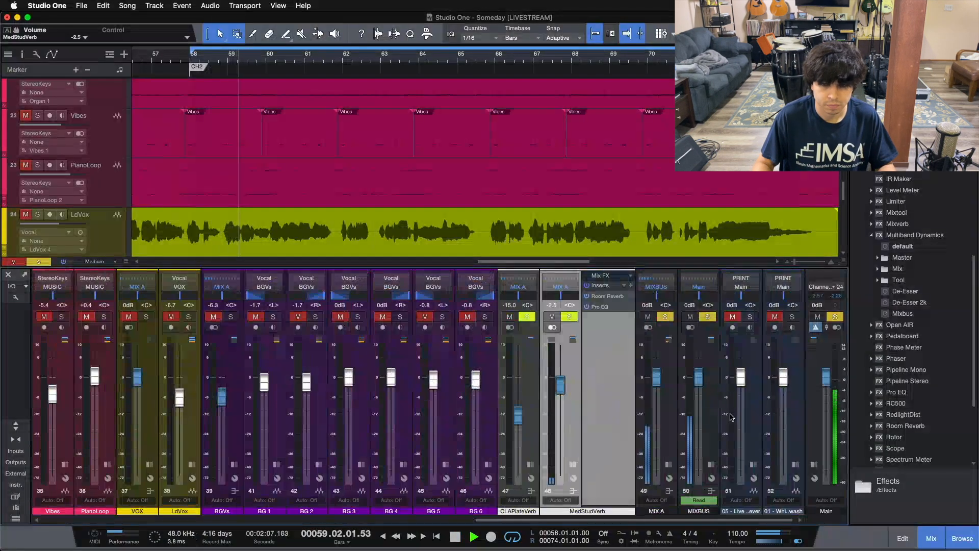
- Mute MedStudVerb by lowering its volume fully, raise it to +10.0 dB, and lower it gradually to -2.9 dB against the soloed drums
{"action": "left_click_drag", "start_coordinate": [560, 385], "coordinate": [565, 549]}
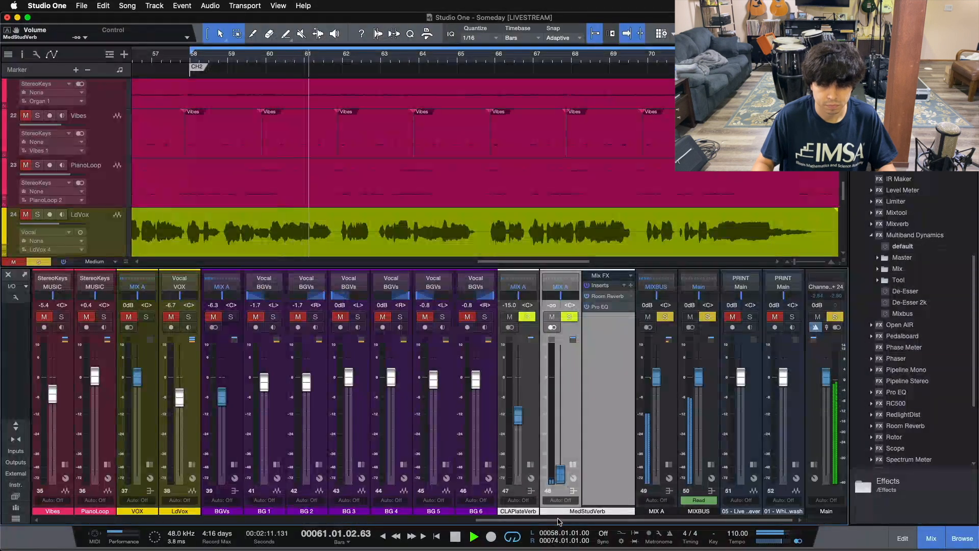
{"action": "left_click_drag", "start_coordinate": [560, 474], "coordinate": [558, 337]}
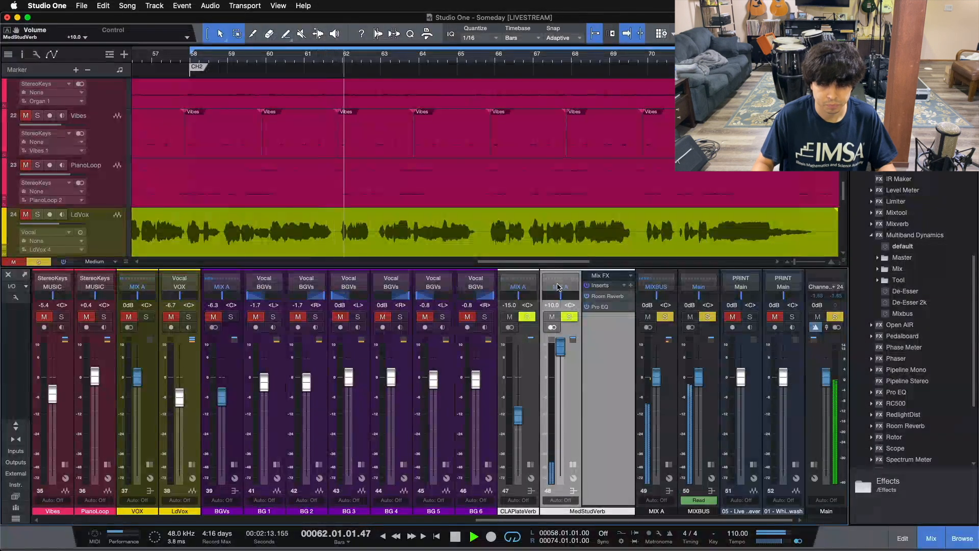
{"action": "left_click_drag", "start_coordinate": [560, 326], "coordinate": [561, 344]}
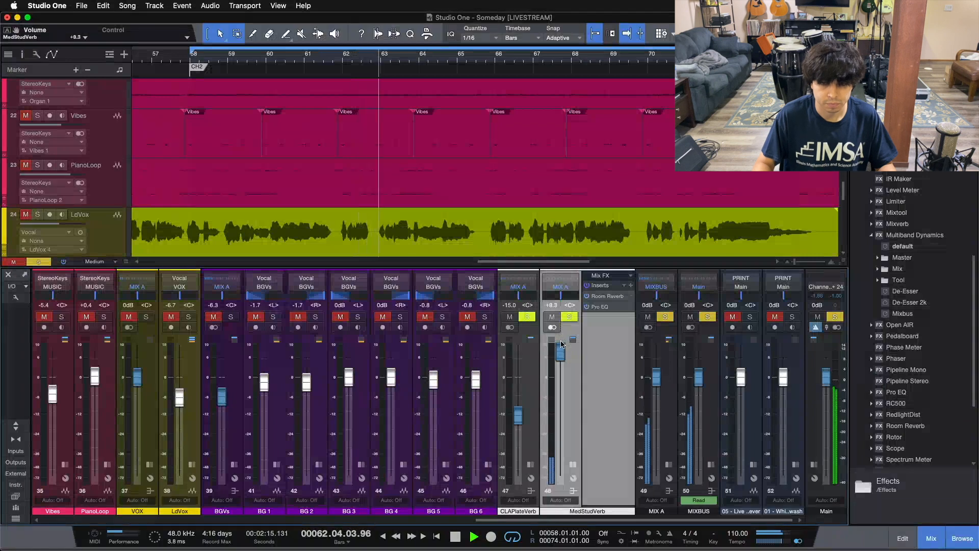
{"action": "scroll", "coordinate": [561, 344], "scroll_direction": "down", "scroll_amount": 1}
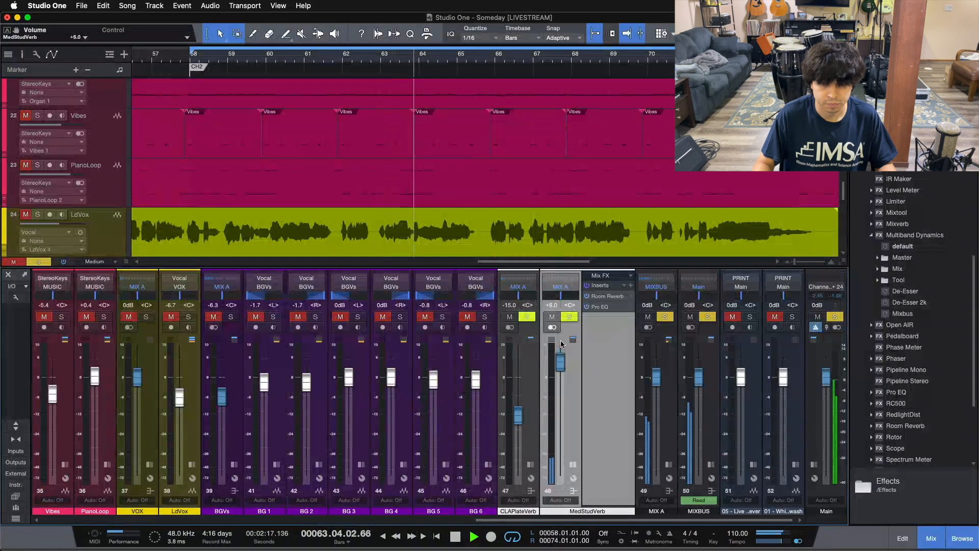
{"action": "scroll", "coordinate": [561, 344], "scroll_direction": "down", "scroll_amount": 2}
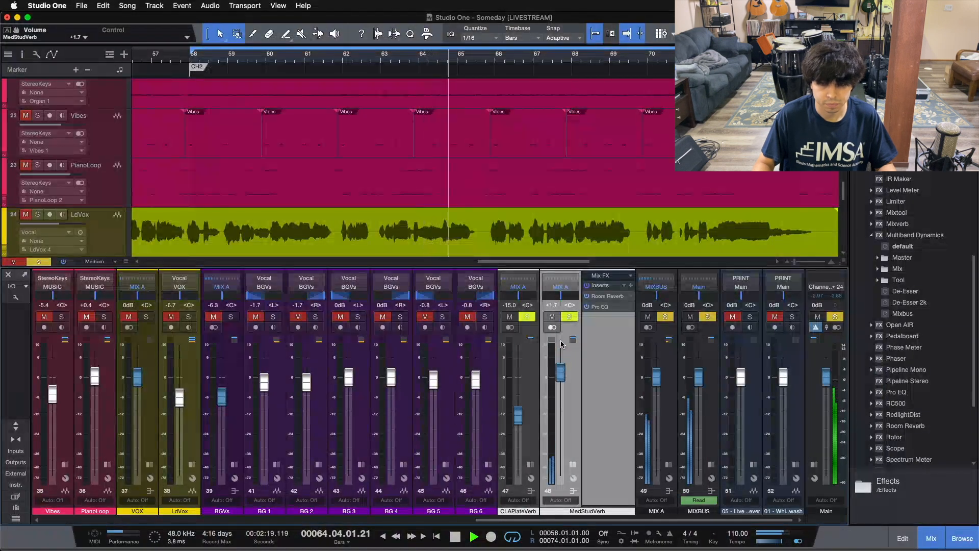
{"action": "scroll", "coordinate": [561, 344], "scroll_direction": "down", "scroll_amount": 3}
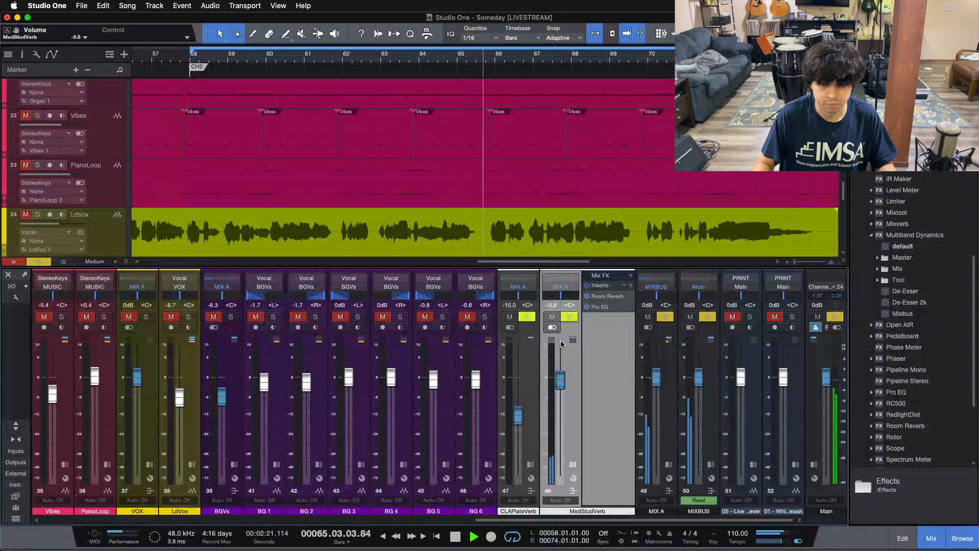
{"action": "scroll", "coordinate": [561, 344], "scroll_direction": "down", "scroll_amount": 1}
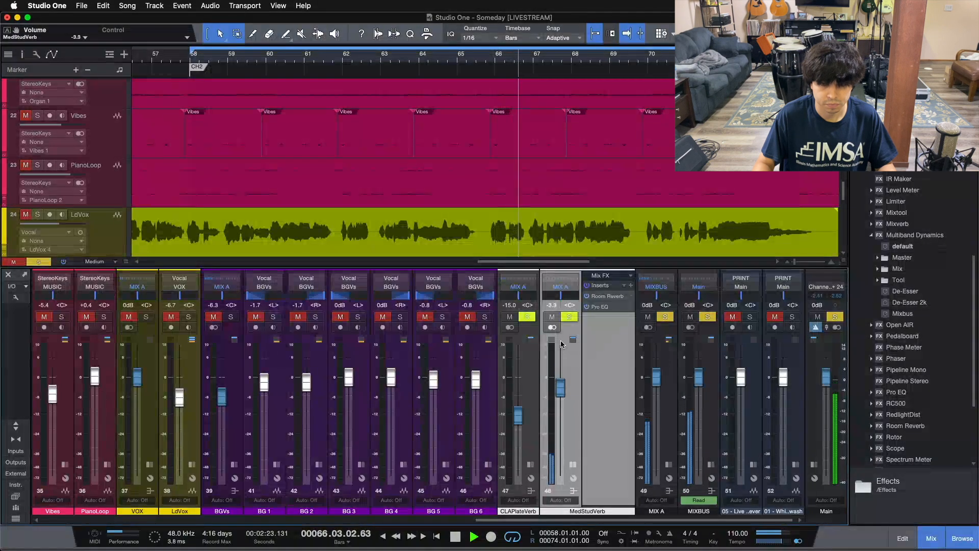
- Unsolo the Kick, HiHat, RackTom, FloorTom, OHs, Cymbals and Room channels so only the Snare plays through the DRUMS bus
{"action": "left_click_drag", "start_coordinate": [559, 519], "coordinate": [64, 519]}
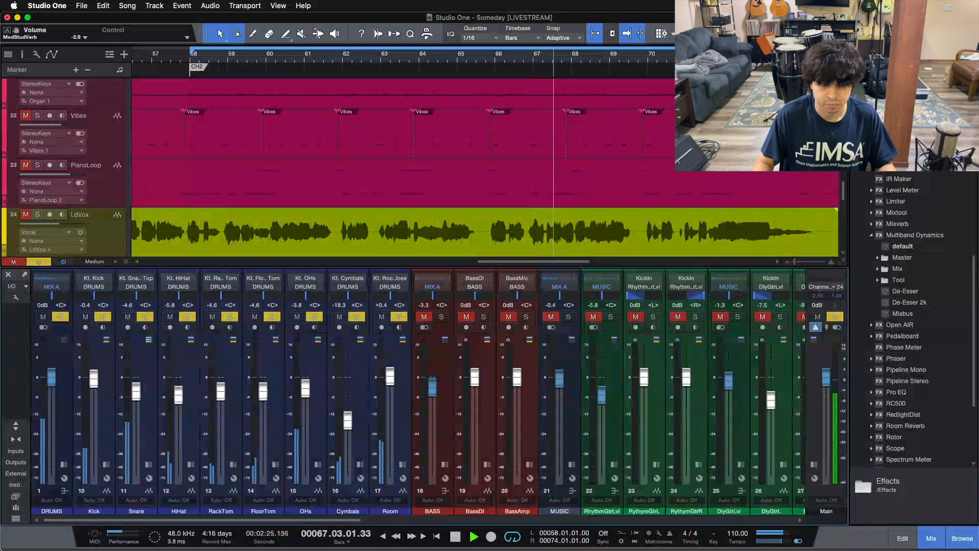
{"action": "left_click", "coordinate": [103, 316]}
{"action": "left_click", "coordinate": [187, 317]}
{"action": "left_click", "coordinate": [230, 316]}
{"action": "left_click", "coordinate": [271, 316]}
{"action": "left_click", "coordinate": [314, 317]}
{"action": "left_click", "coordinate": [356, 316]}
{"action": "left_click", "coordinate": [398, 317]}
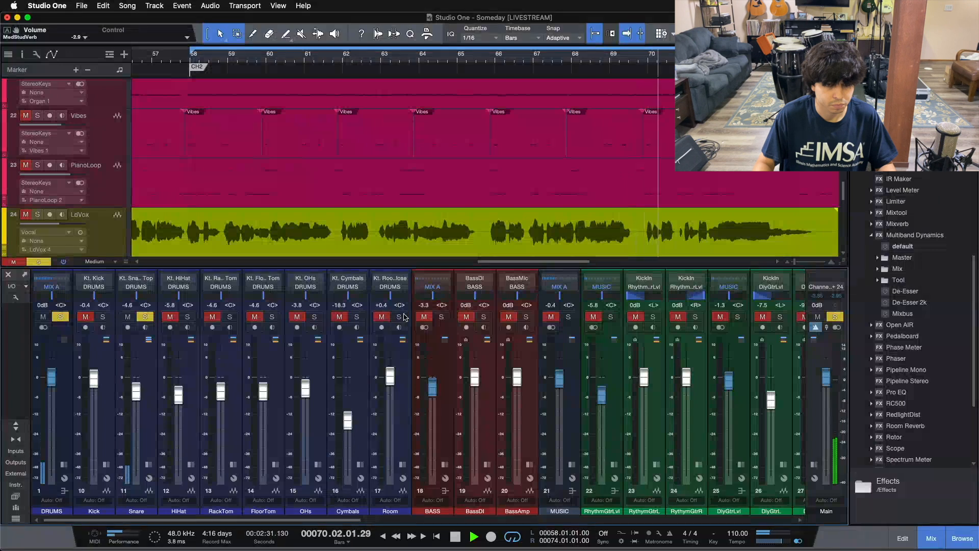
- Raise MedStudVerb's volume to +8.0 dB against the soloed snare, lower it gradually to -0.8 dB, and stop playback
{"action": "scroll", "coordinate": [253, 421], "scroll_direction": "right", "scroll_amount": 10}
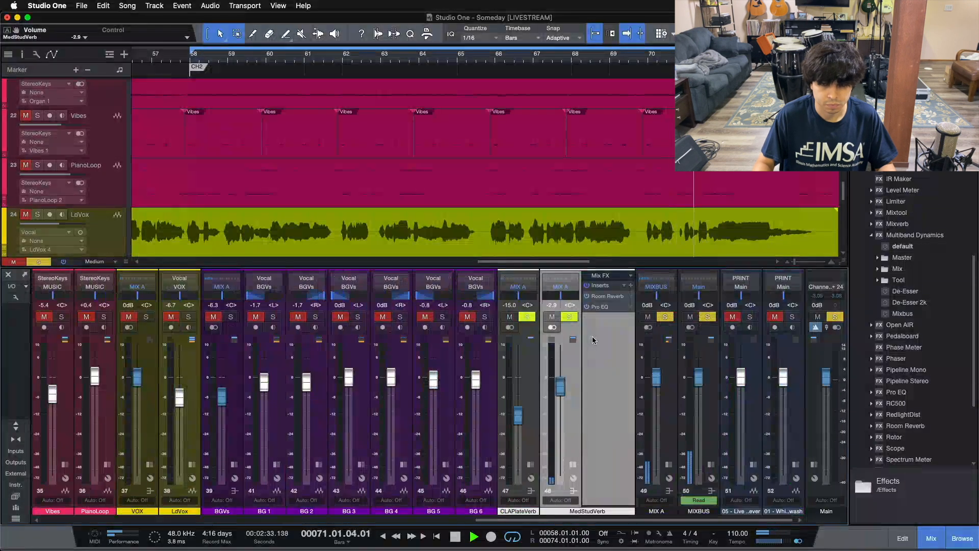
{"action": "left_click_drag", "start_coordinate": [557, 391], "coordinate": [561, 312]}
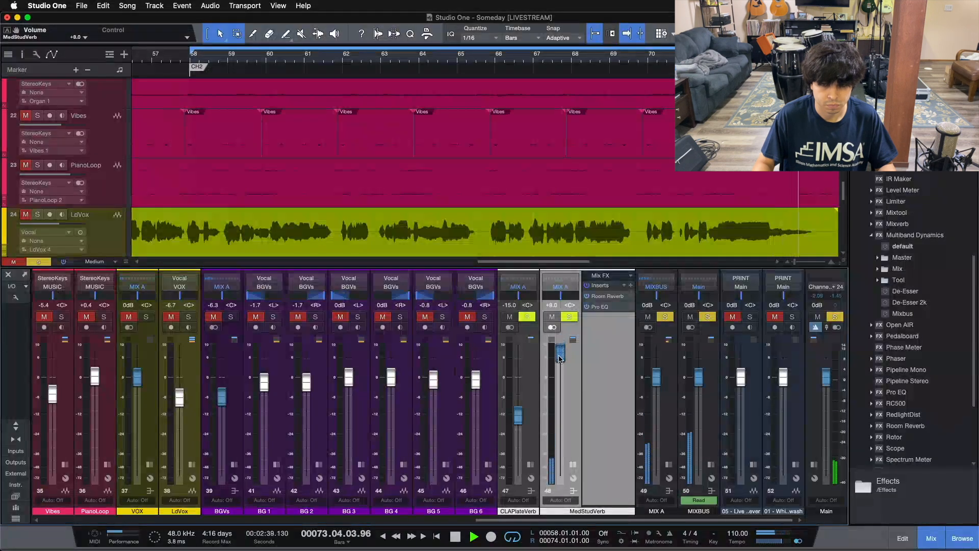
{"action": "scroll", "coordinate": [559, 361], "scroll_direction": "down", "scroll_amount": 3}
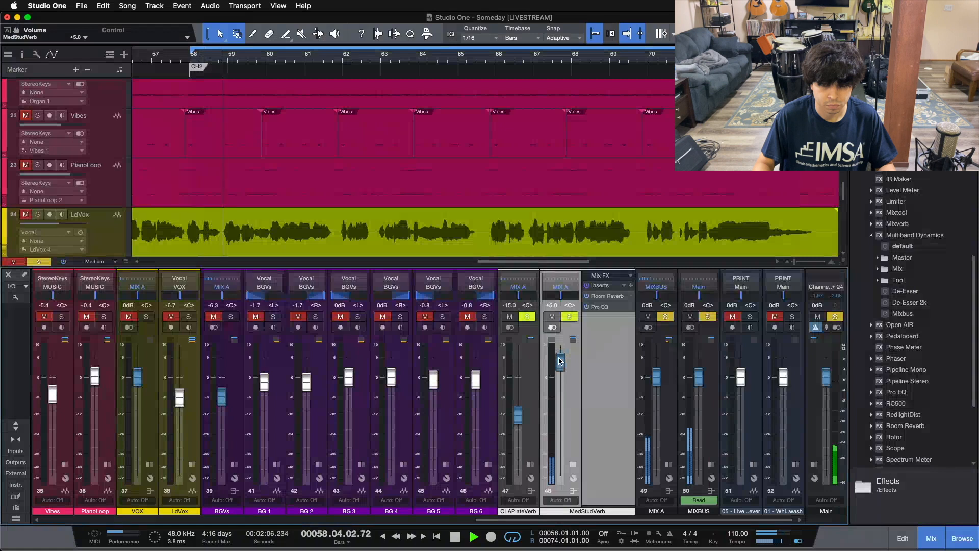
{"action": "scroll", "coordinate": [559, 361], "scroll_direction": "down", "scroll_amount": 3}
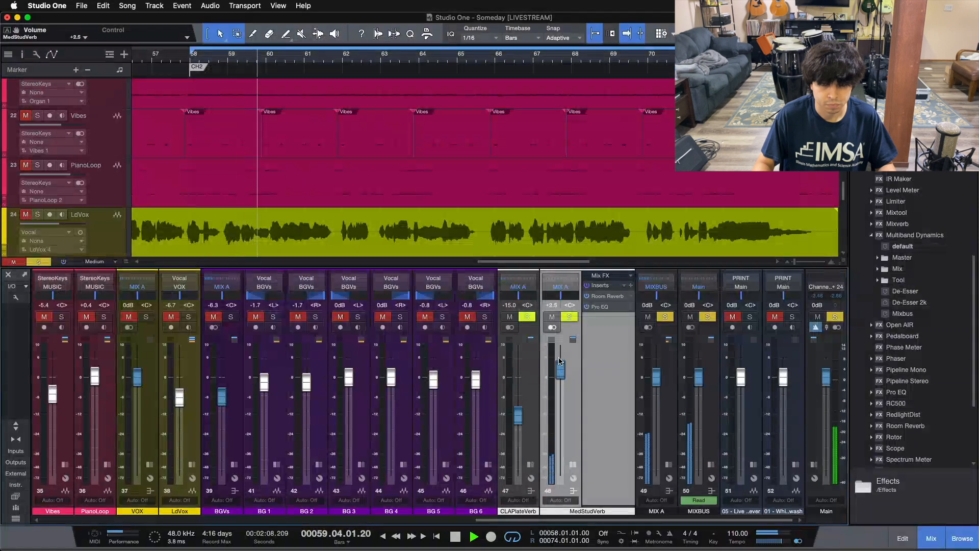
{"action": "scroll", "coordinate": [559, 361], "scroll_direction": "down", "scroll_amount": 2}
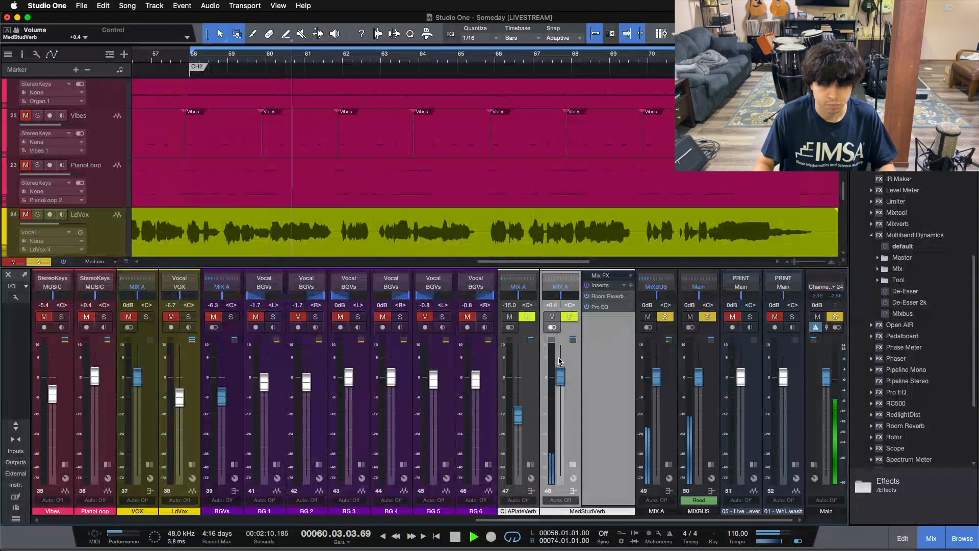
{"action": "scroll", "coordinate": [560, 361], "scroll_direction": "down", "scroll_amount": 1}
{"action": "scroll", "coordinate": [559, 357], "scroll_direction": "down", "scroll_amount": 1}
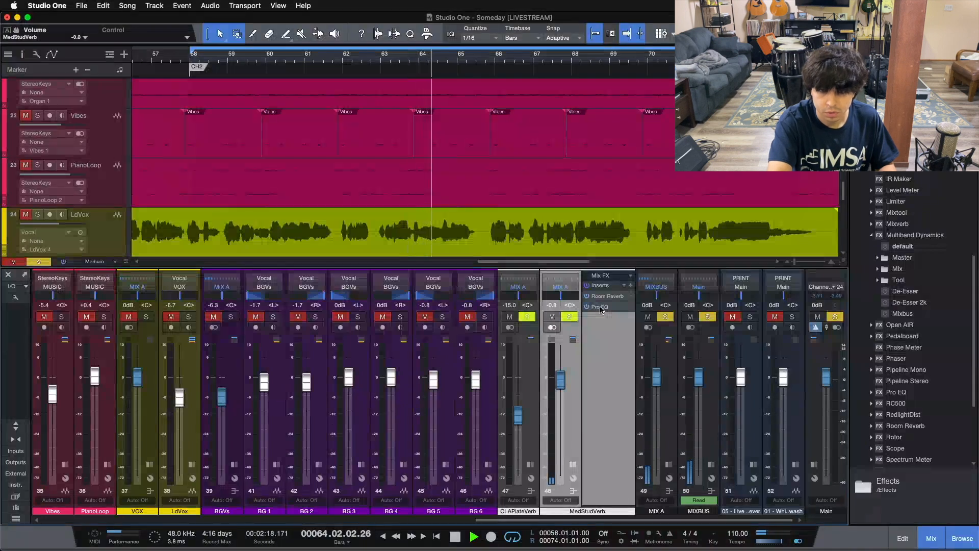
{"action": "key", "text": "space"}
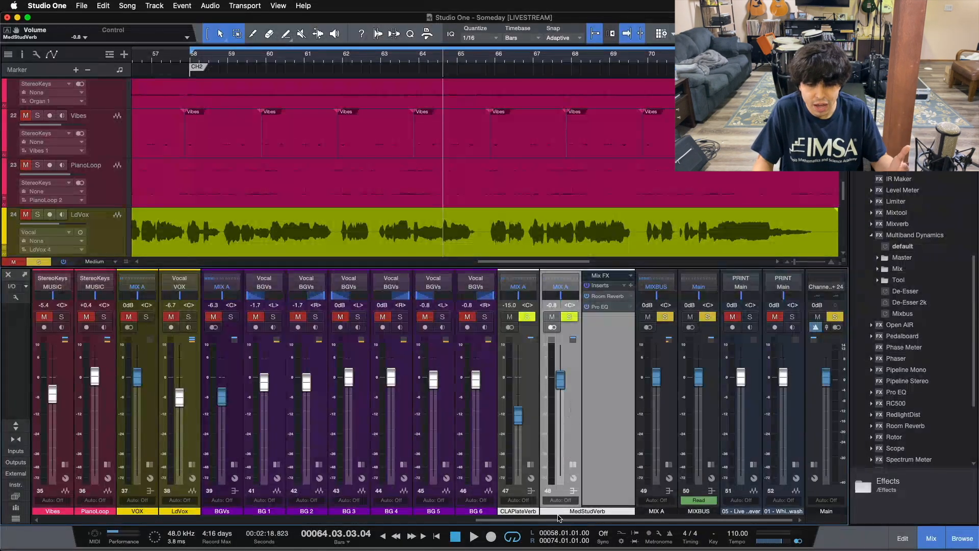
{"action": "left_click_drag", "start_coordinate": [559, 518], "coordinate": [61, 521]}
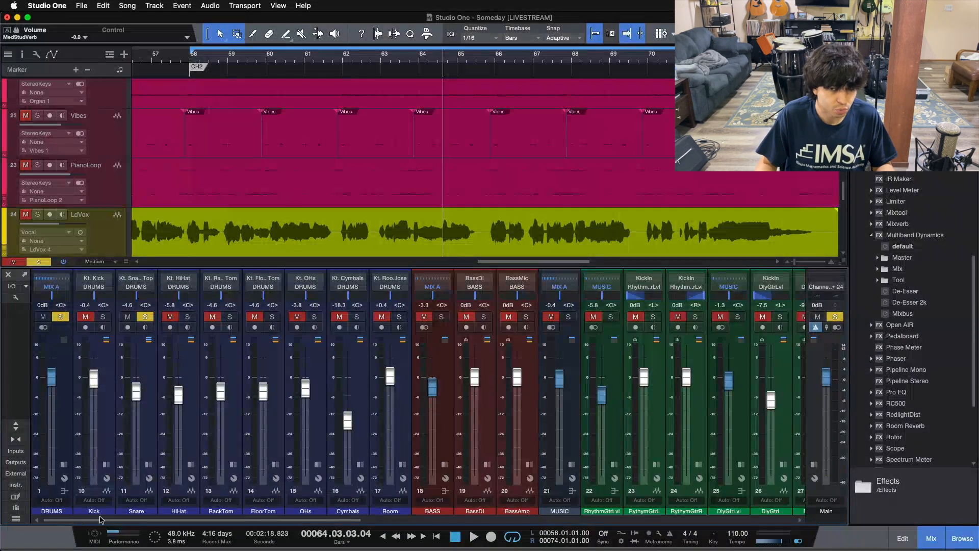
{"action": "left_click_drag", "start_coordinate": [100, 519], "coordinate": [534, 519]}
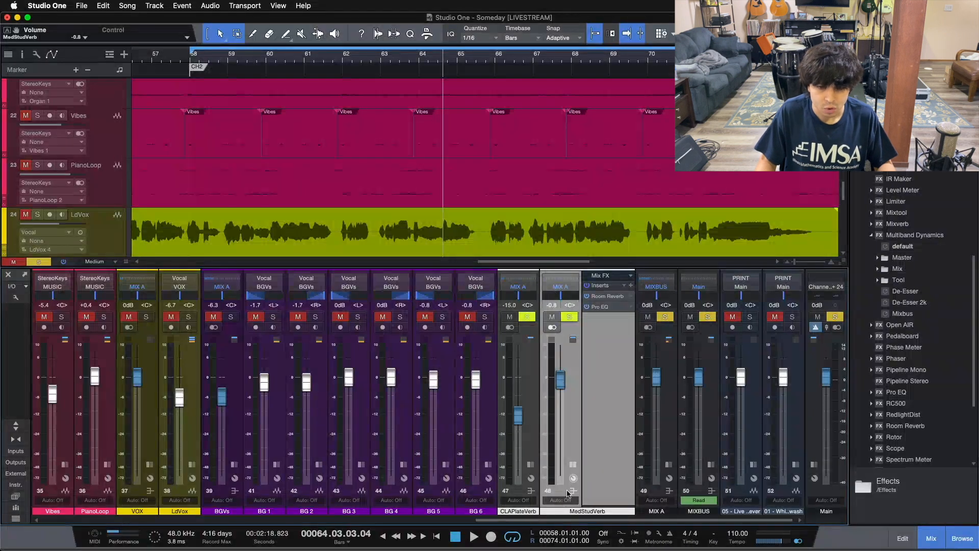
{"action": "left_click_drag", "start_coordinate": [530, 520], "coordinate": [551, 519]}
- Resume playback and fine-tune MedStudVerb's volume down to -1.7 dB while listening to the snare
{"action": "key", "text": "space"}
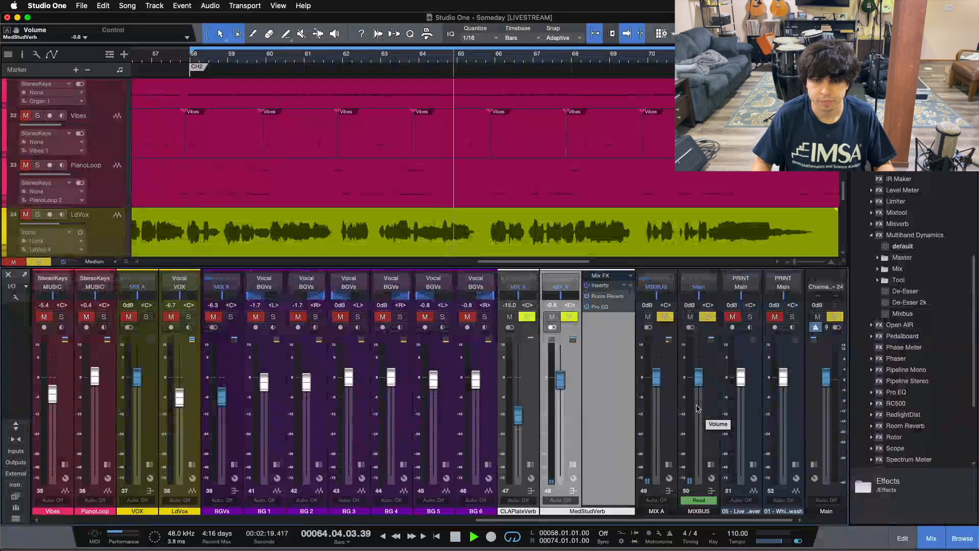
{"action": "left_click_drag", "start_coordinate": [561, 383], "coordinate": [564, 382]}
{"action": "scroll", "coordinate": [564, 382], "scroll_direction": "down", "scroll_amount": 2}
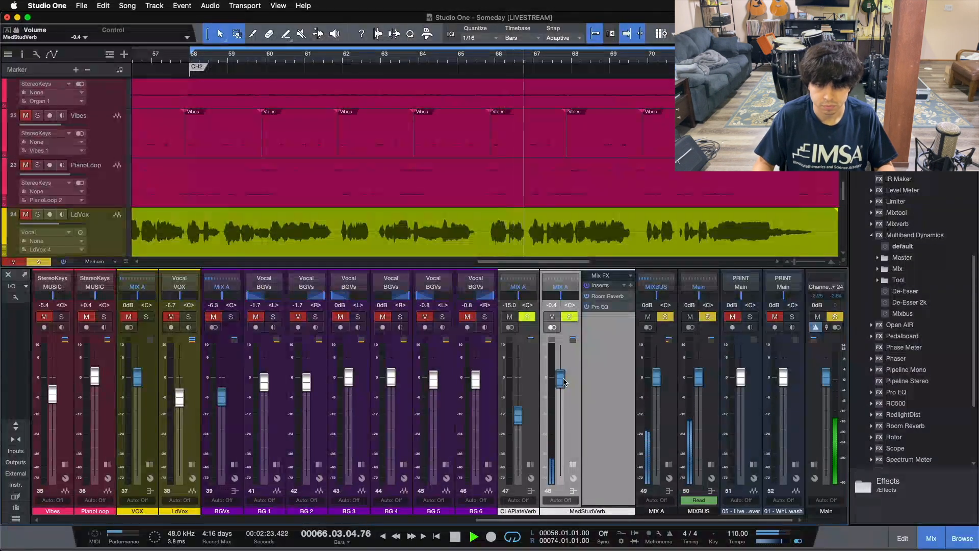
{"action": "scroll", "coordinate": [563, 381], "scroll_direction": "down", "scroll_amount": 1}
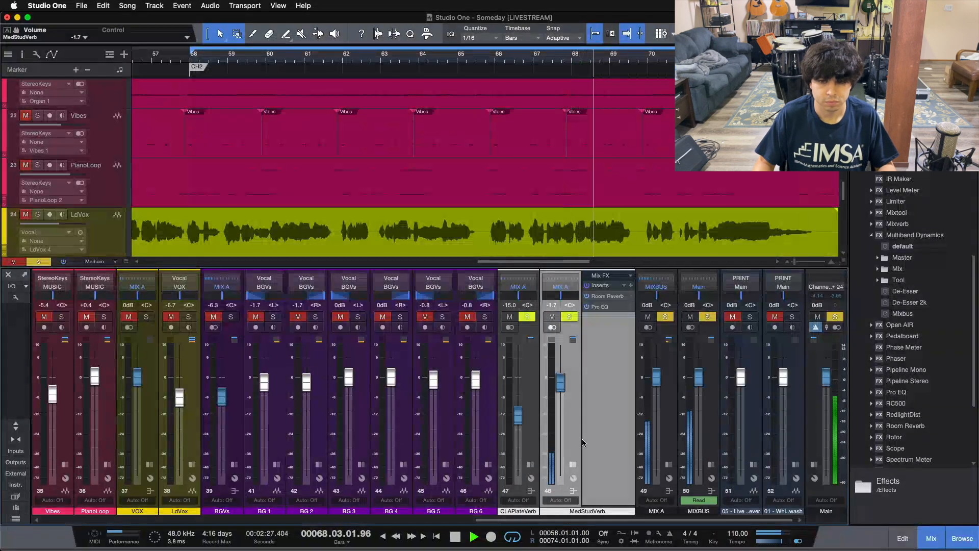
- Set the low-cut frequency to 340 Hz and enable the high cut in MedStudVerb's Pro EQ, and close the plug-in
{"action": "left_click", "coordinate": [600, 306]}
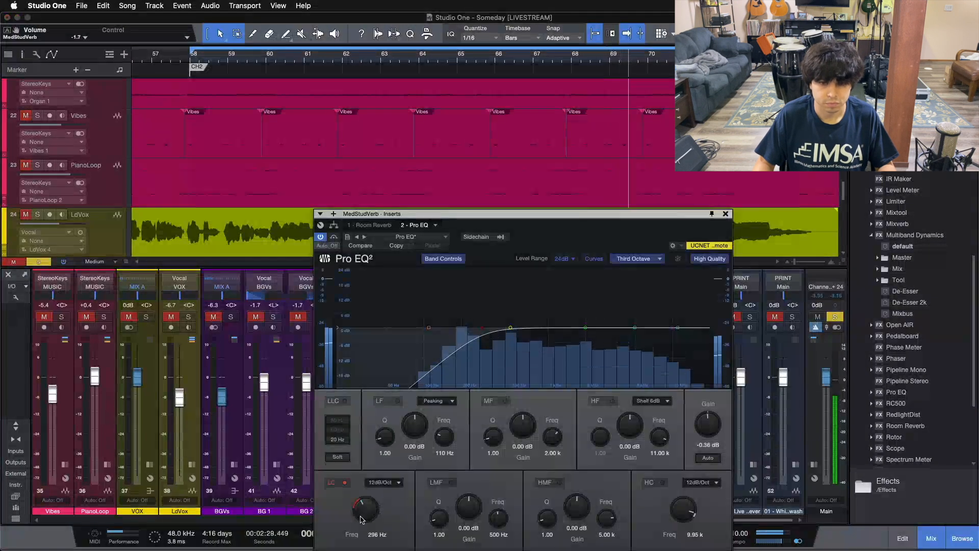
{"action": "left_click_drag", "start_coordinate": [360, 520], "coordinate": [370, 512]}
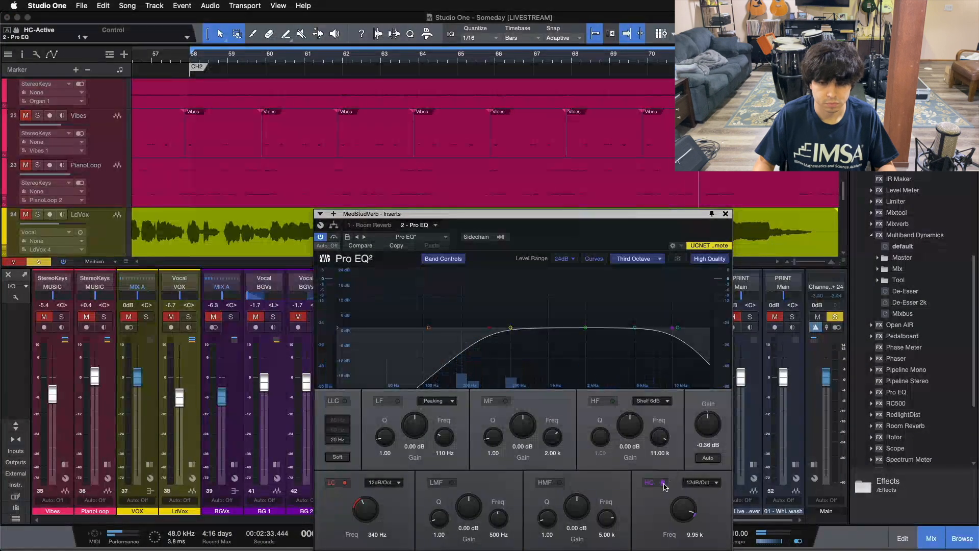
{"action": "left_click", "coordinate": [725, 214]}
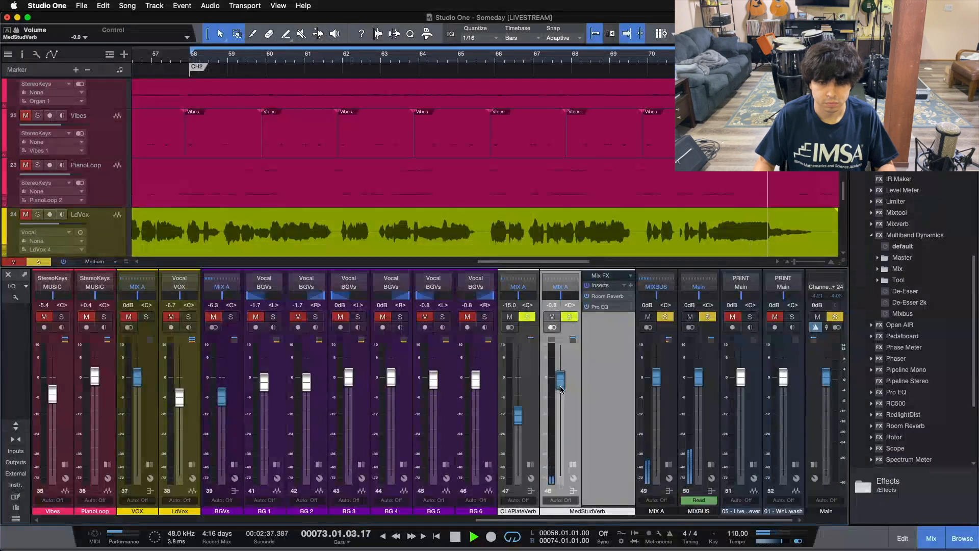
- Solo the Kick, Room, Cymbals, OHs, FloorTom, RackTom and HiHat channels again to hear the full drum kit
{"action": "scroll", "coordinate": [306, 387], "scroll_direction": "left", "scroll_amount": 15}
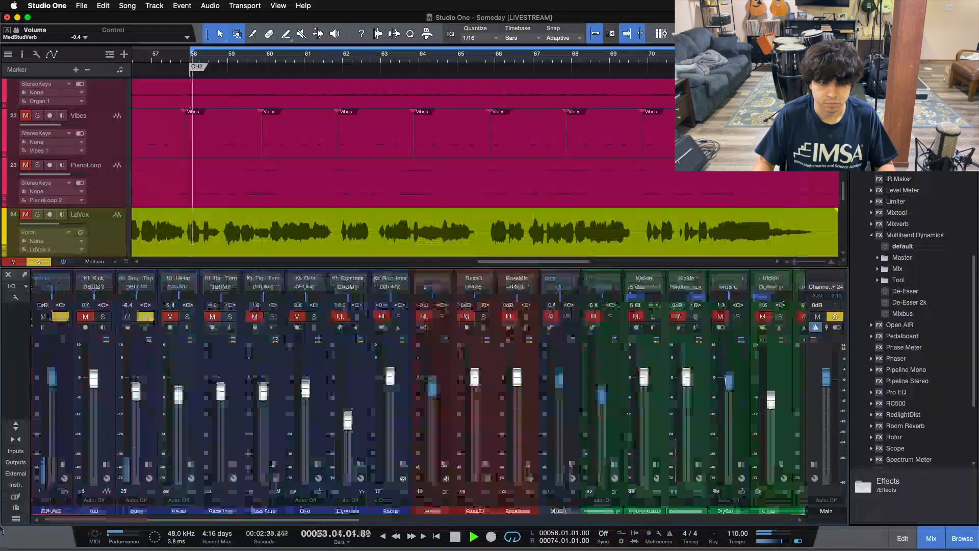
{"action": "left_click", "coordinate": [102, 317]}
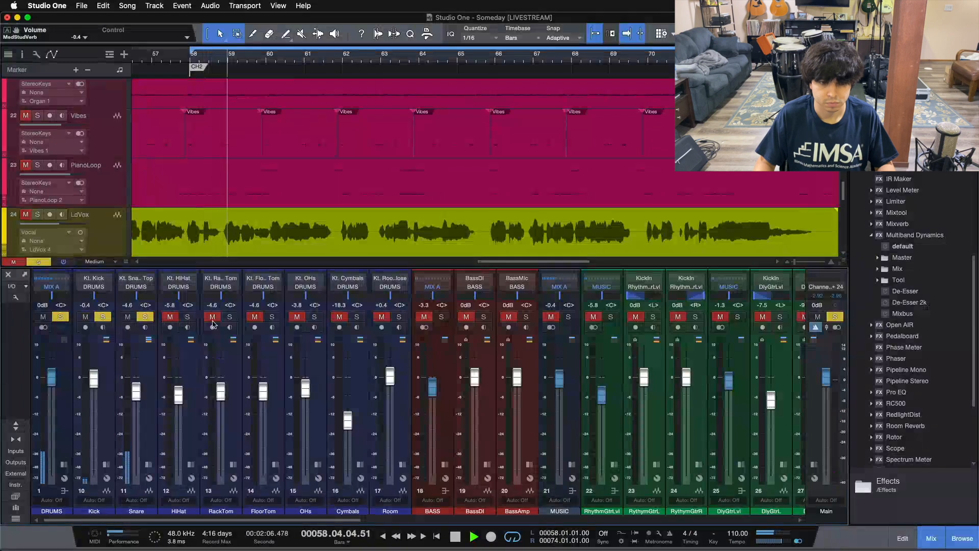
{"action": "left_click", "coordinate": [399, 316]}
{"action": "left_click", "coordinate": [356, 316]}
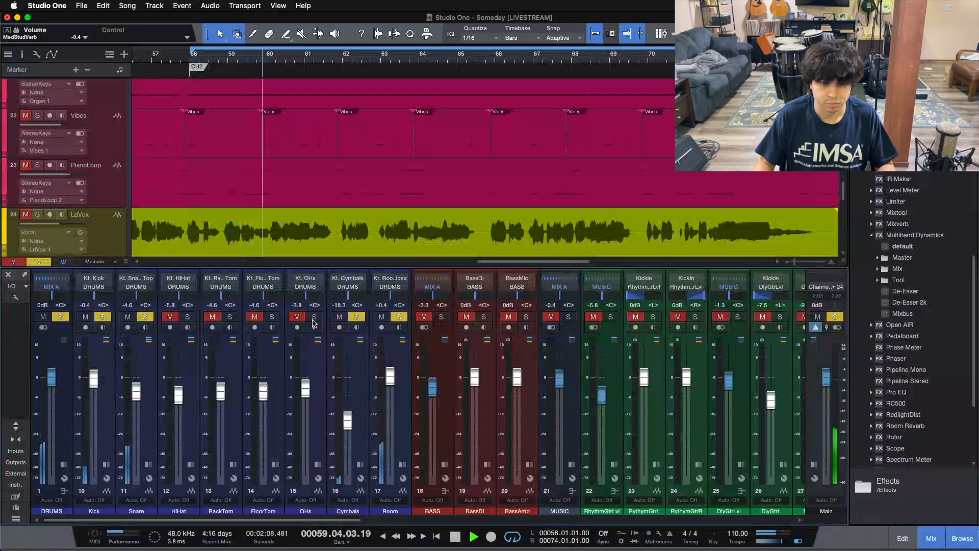
{"action": "left_click", "coordinate": [314, 316]}
{"action": "left_click", "coordinate": [272, 317]}
{"action": "left_click", "coordinate": [229, 317]}
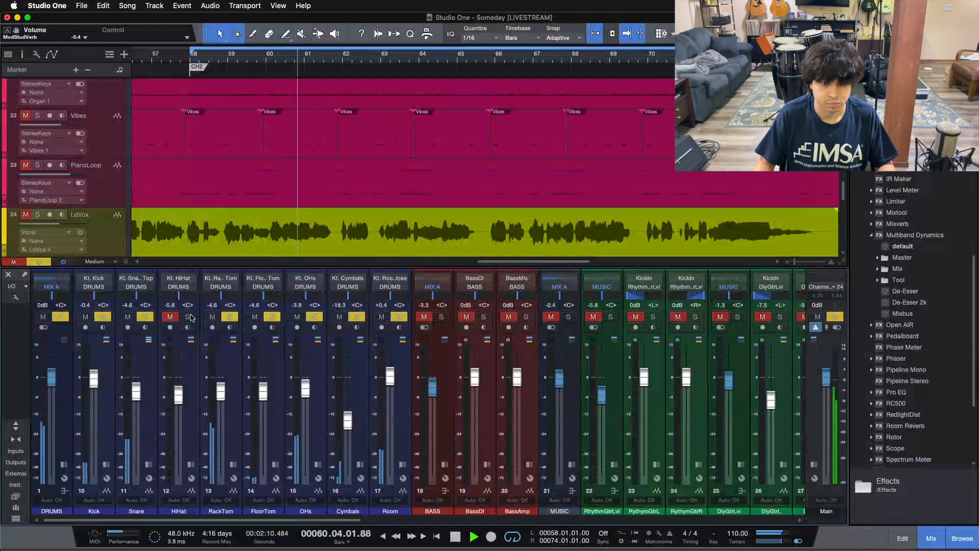
{"action": "left_click", "coordinate": [187, 317]}
- Reset MedStudVerb's volume to 0 dB and lower it to -1.3 dB against the full drum kit
{"action": "scroll", "coordinate": [552, 378], "scroll_direction": "right", "scroll_amount": 10}
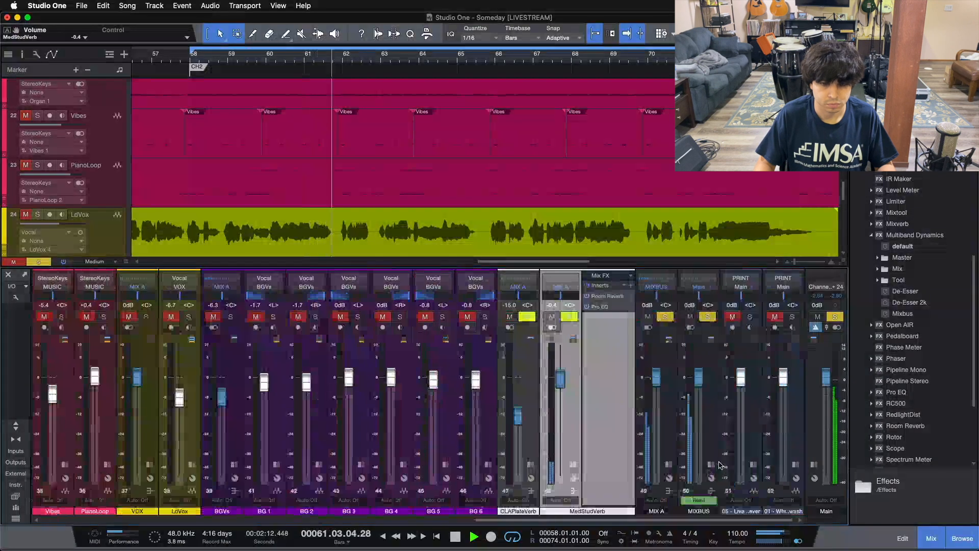
{"action": "left_click", "coordinate": [560, 378], "text": "alt"}
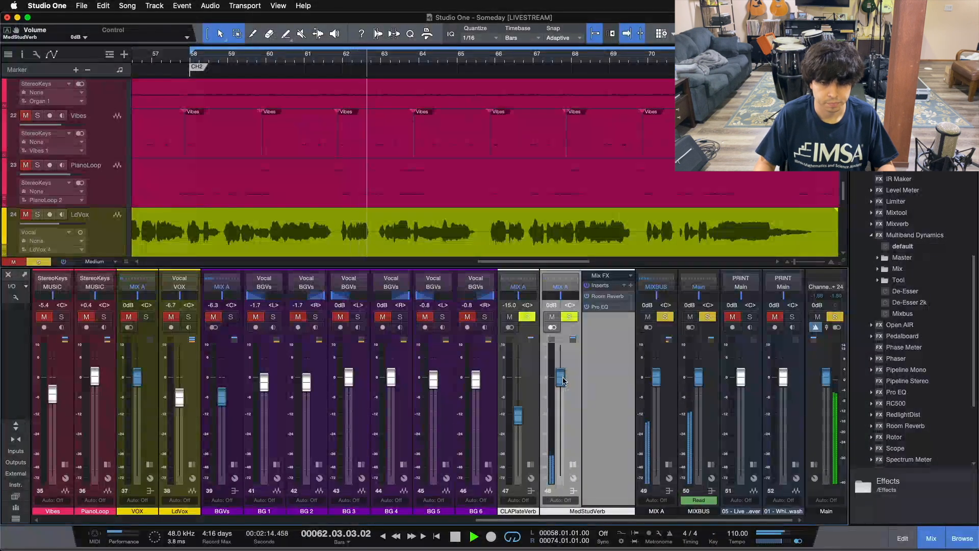
{"action": "scroll", "coordinate": [563, 381], "scroll_direction": "down", "scroll_amount": 1}
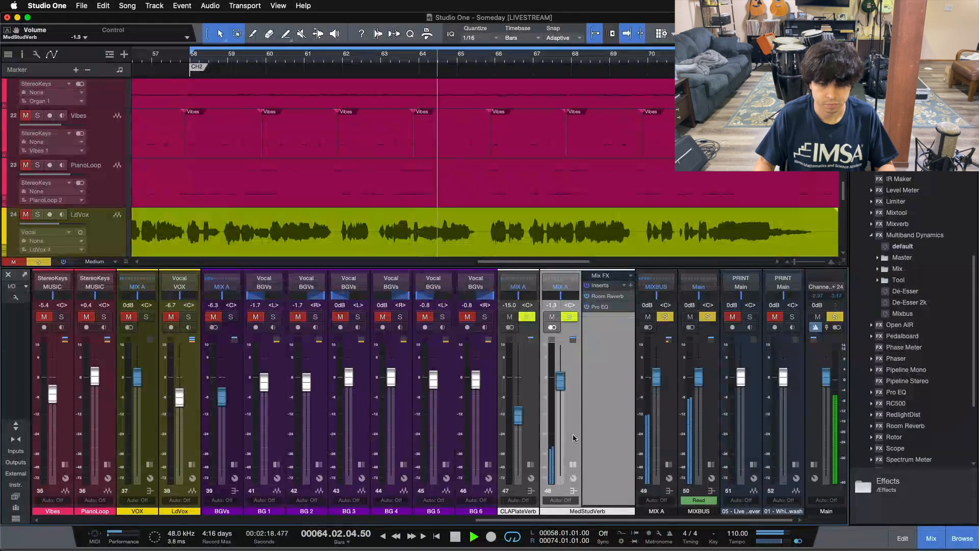
- Collapse the MedStudVerb channel, clear the drum solos, and lower MedStudVerb's volume to -2.1 dB in the full mix
{"action": "double_click", "coordinate": [578, 480]}
{"action": "key", "text": "s"}
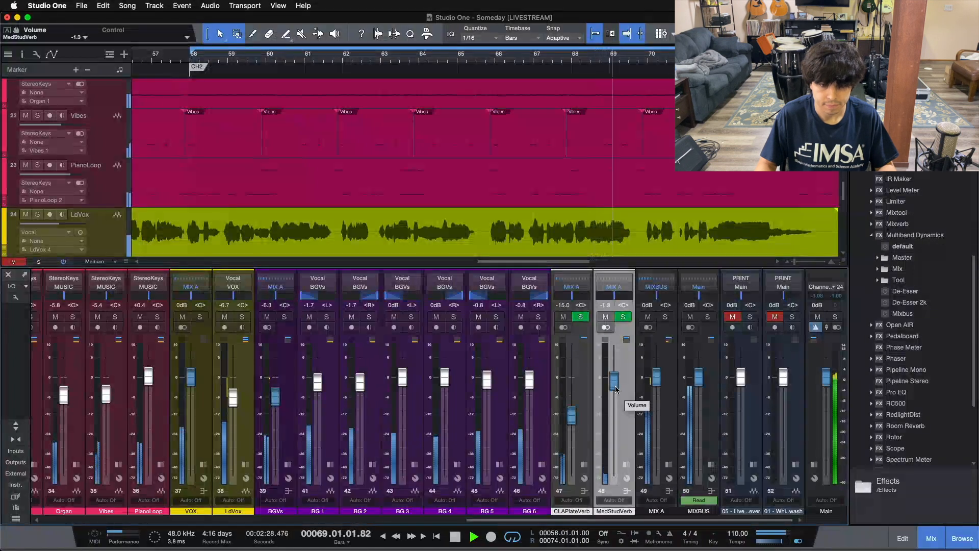
{"action": "scroll", "coordinate": [616, 387], "scroll_direction": "down", "scroll_amount": 1}
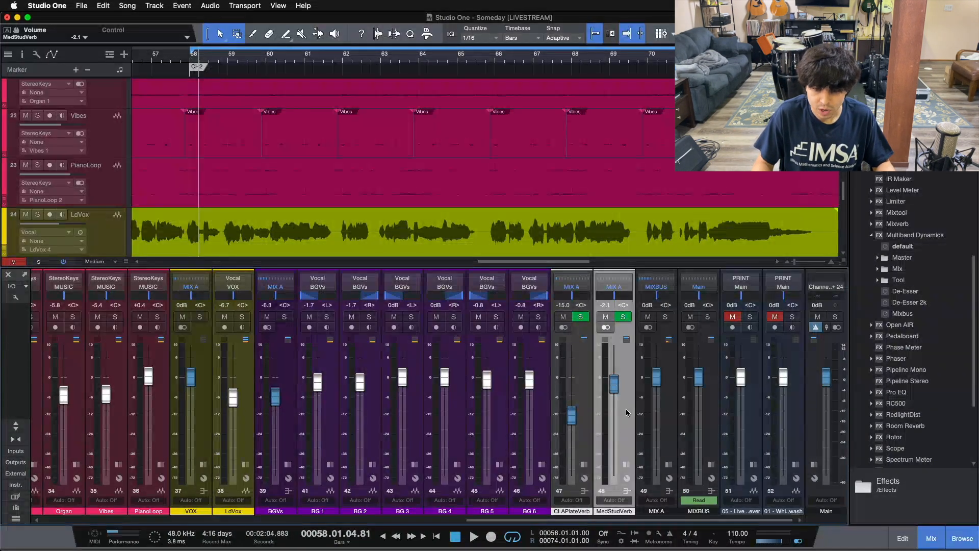
- Add a new bus channel after MedStudVerb and name it FlatPlateVerb
{"action": "right_click", "coordinate": [625, 409]}
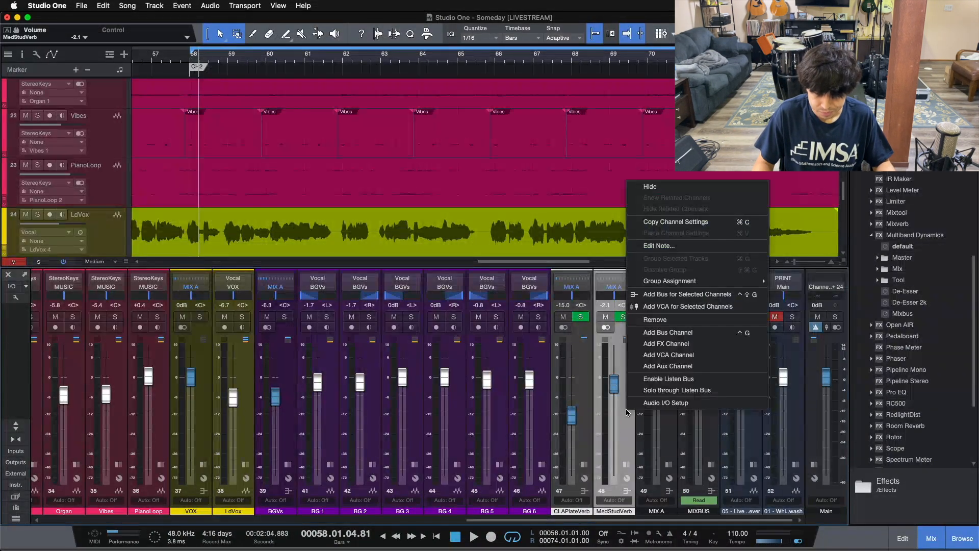
{"action": "left_click", "coordinate": [652, 332]}
{"action": "double_click", "coordinate": [690, 511]}
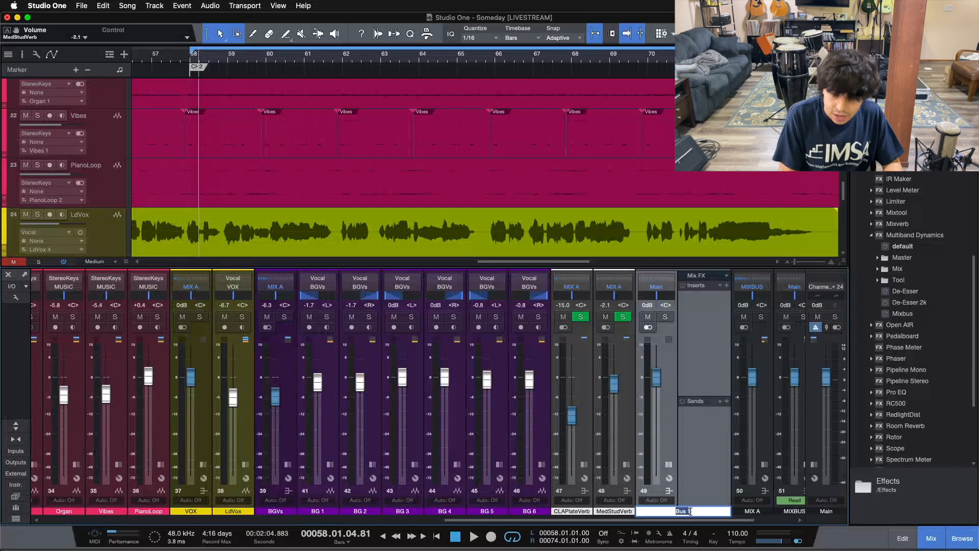
{"action": "type", "text": "FlatPlatVerb"}
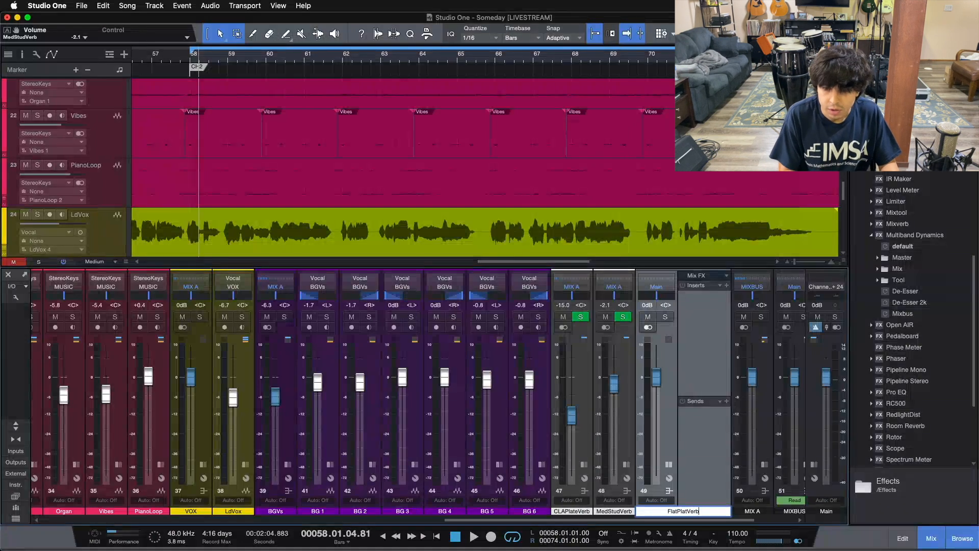
{"action": "key", "text": "BackSpace"}
{"action": "key", "text": "BackSpace"}
{"action": "key", "text": "BackSpace"}
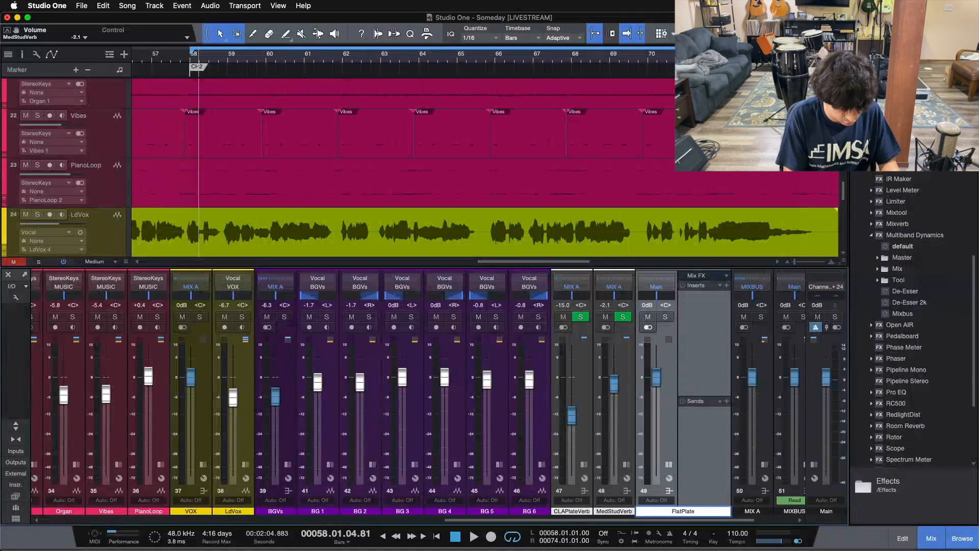
{"action": "type", "text": "erb"}
{"action": "key", "text": "Return"}
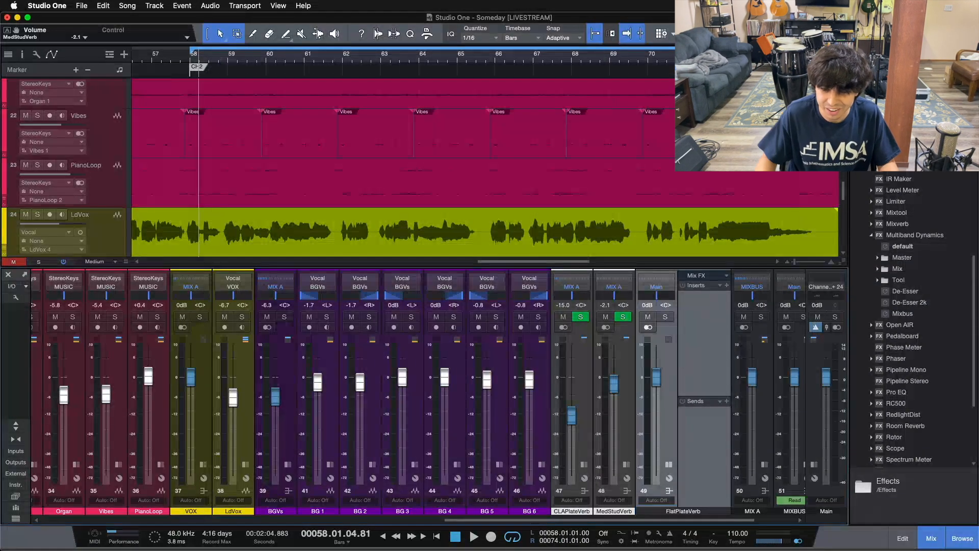
- Colour the FlatPlateVerb bus white, route its output to MIX A, and put it in solo safe
{"action": "right_click", "coordinate": [690, 512]}
{"action": "left_click", "coordinate": [879, 504]}
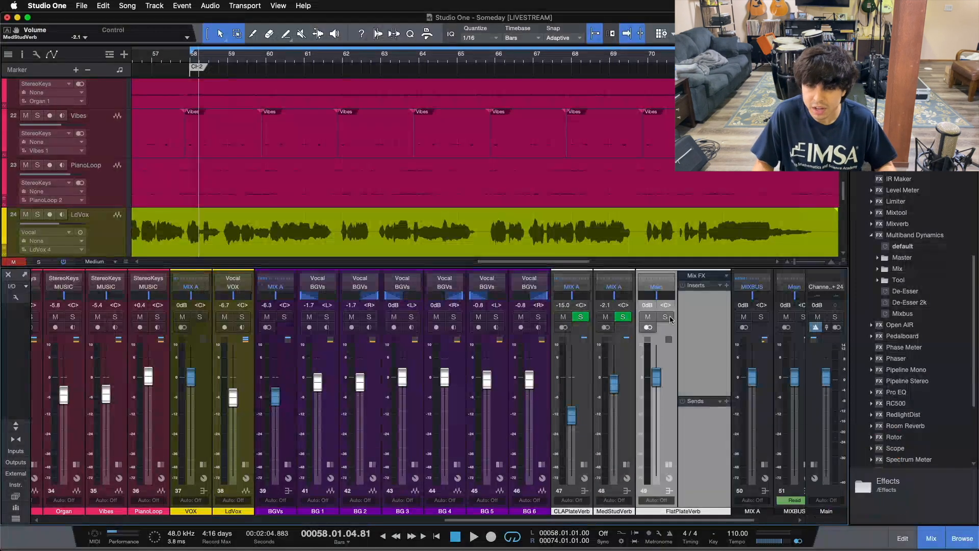
{"action": "left_click", "coordinate": [659, 295]}
{"action": "left_click", "coordinate": [675, 241]}
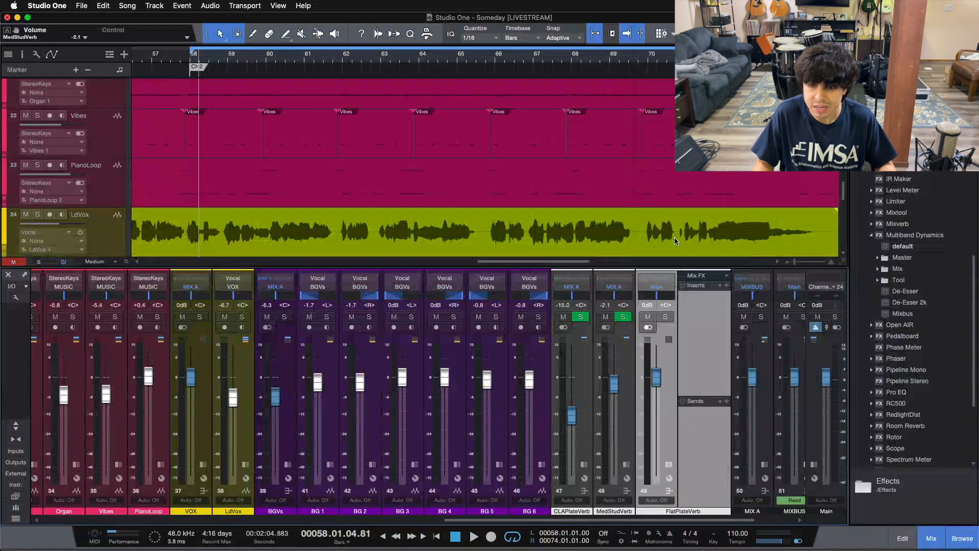
{"action": "left_click", "coordinate": [665, 317]}
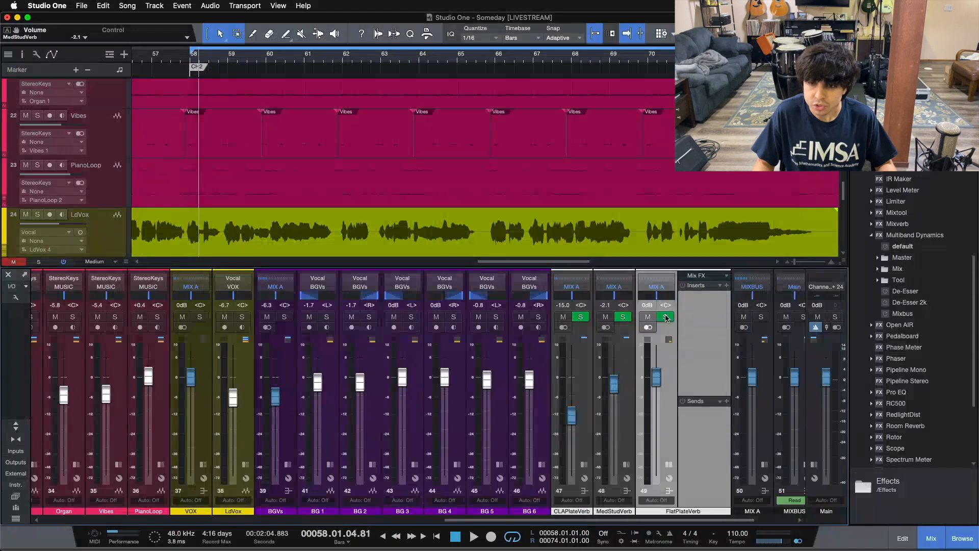
{"action": "left_click", "coordinate": [665, 317]}
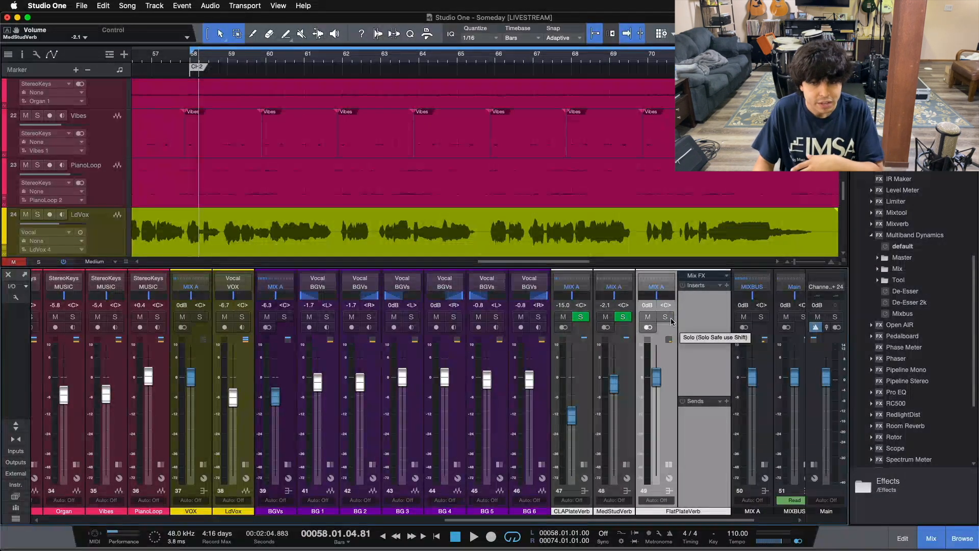
{"action": "left_click", "coordinate": [672, 322]}
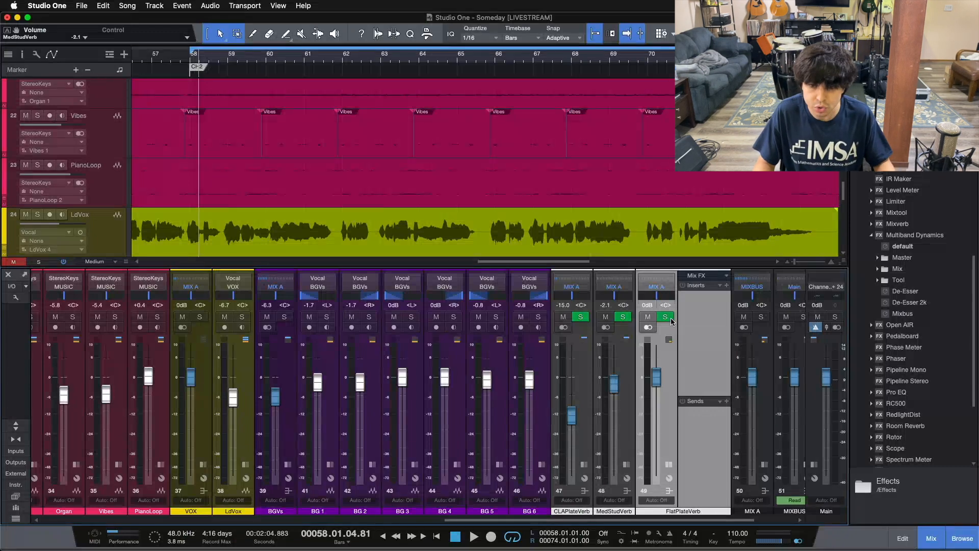
{"action": "left_click", "coordinate": [671, 319], "text": "shift"}
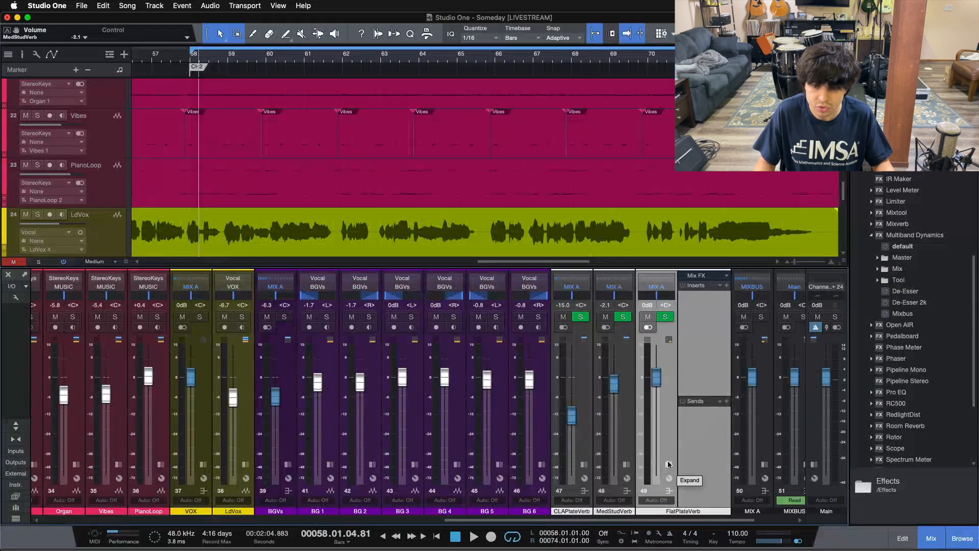
- Load the FlatPlateVerb effects chain into the inserts of the FlatPlateVerb bus
{"action": "left_click", "coordinate": [628, 465]}
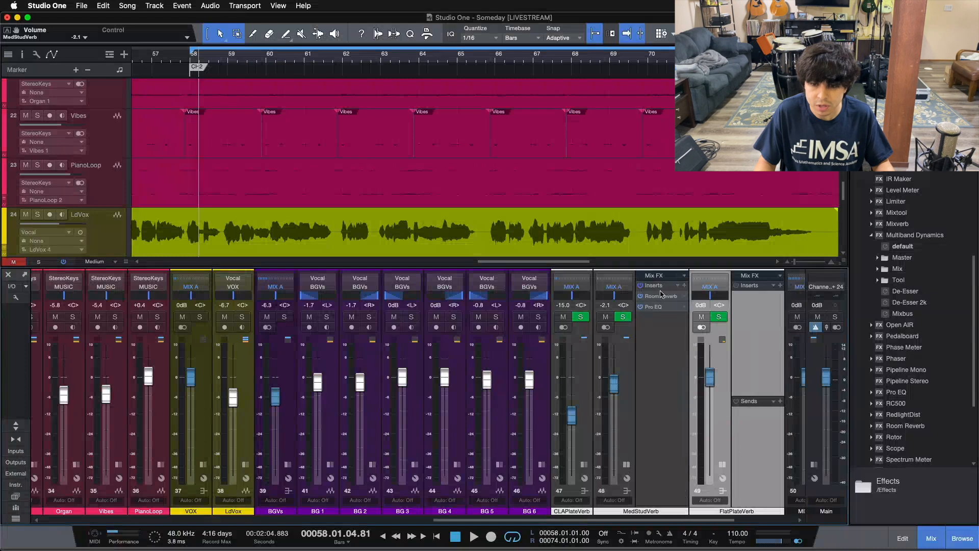
{"action": "left_click", "coordinate": [627, 464]}
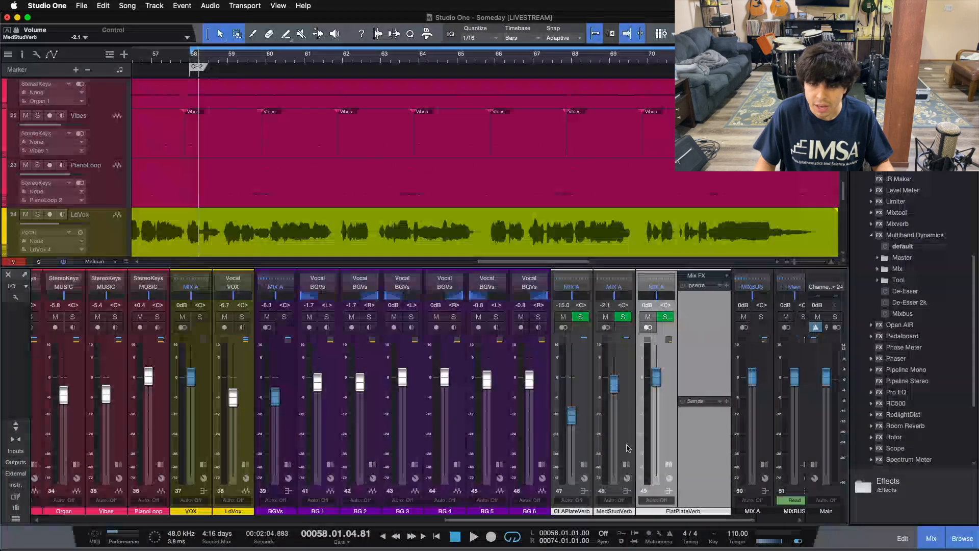
{"action": "left_click", "coordinate": [721, 286]}
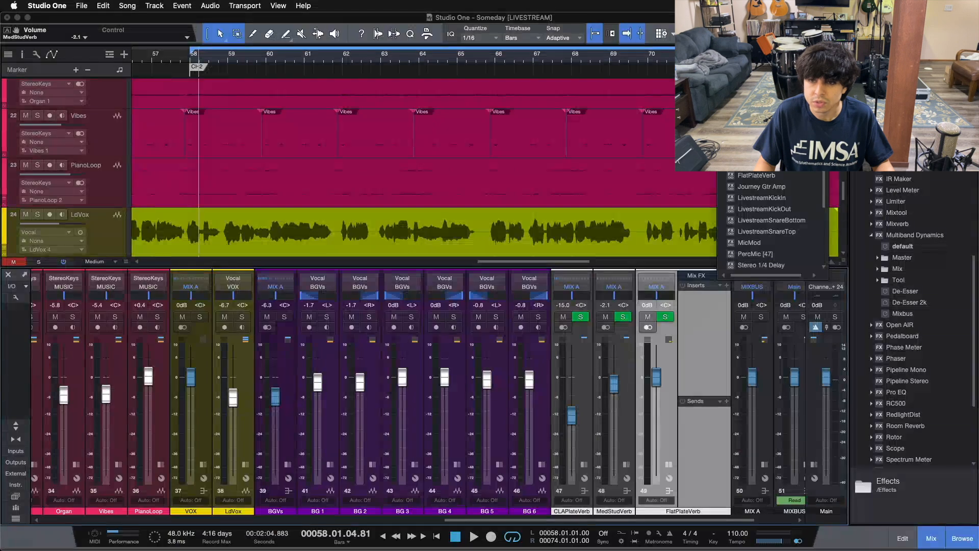
{"action": "left_click", "coordinate": [760, 175]}
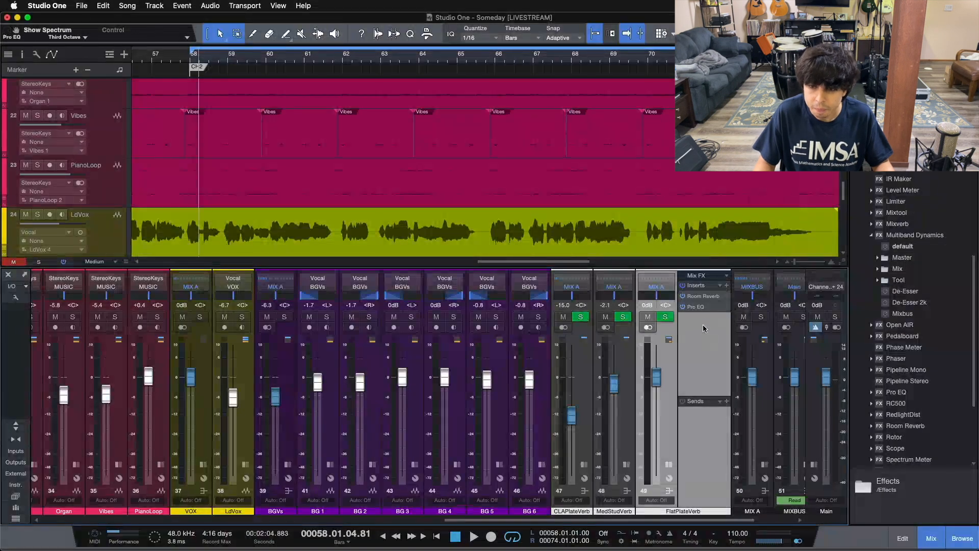
- Review FlatPlateVerb's Room Reverb settings, its preset list and the Pro EQ low cut, and close the plug-in
{"action": "left_click", "coordinate": [703, 296]}
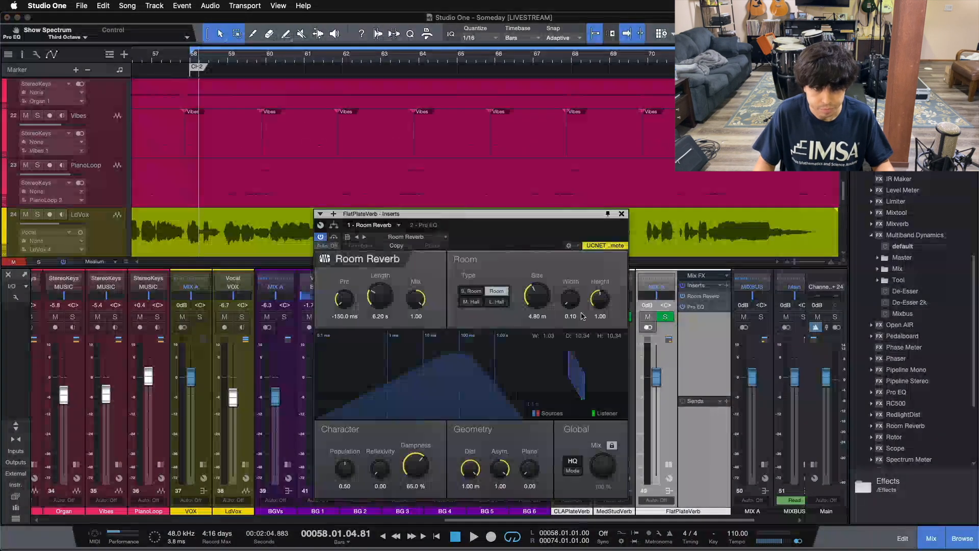
{"action": "left_click", "coordinate": [402, 237]}
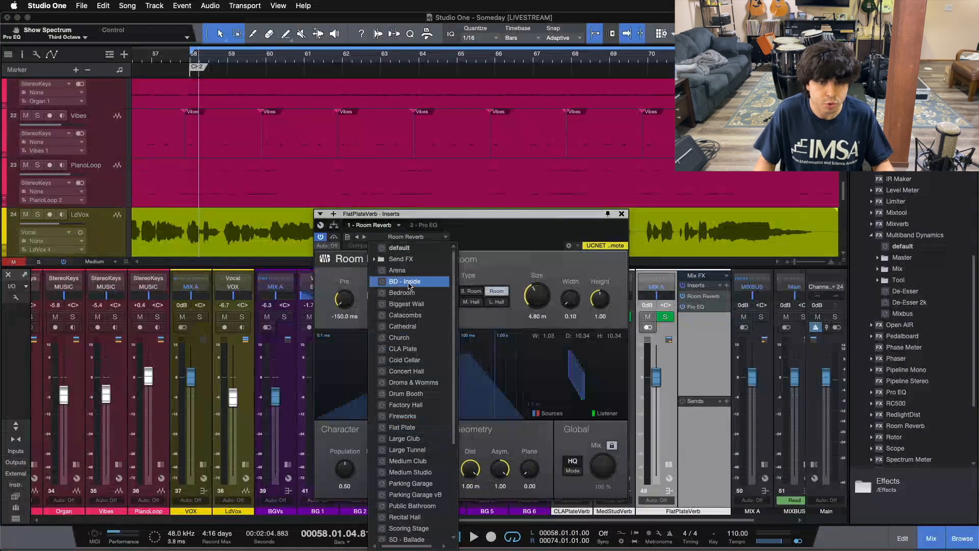
{"action": "left_click", "coordinate": [411, 428]}
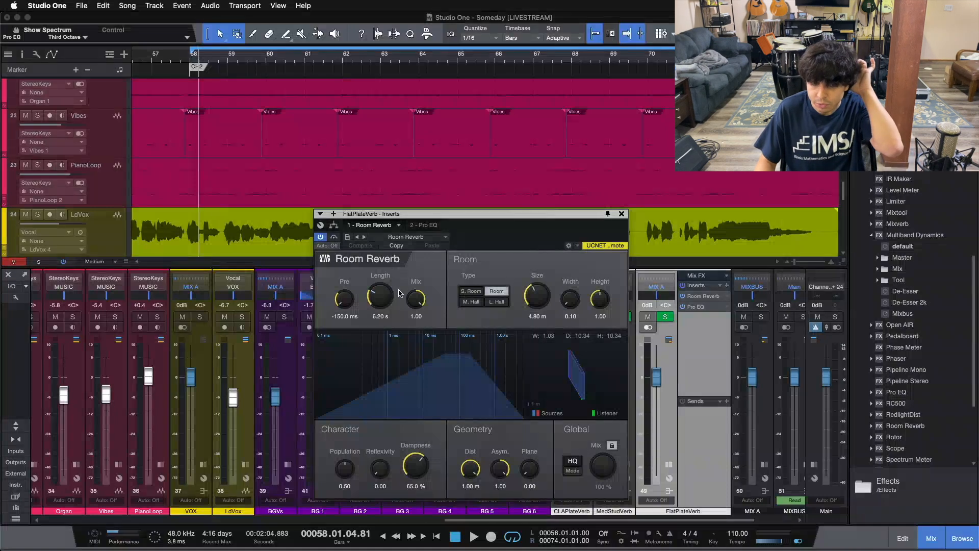
{"action": "left_click", "coordinate": [419, 226]}
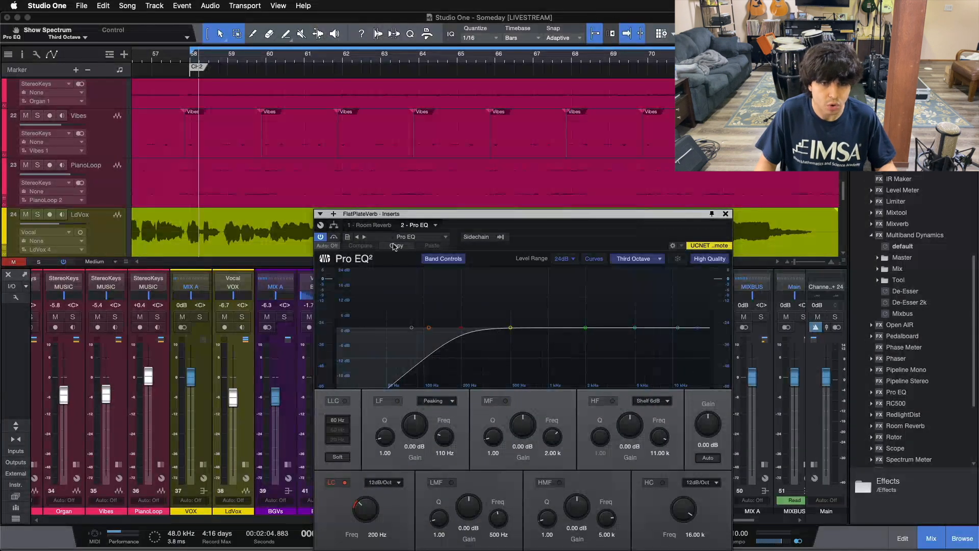
{"action": "left_click", "coordinate": [380, 227]}
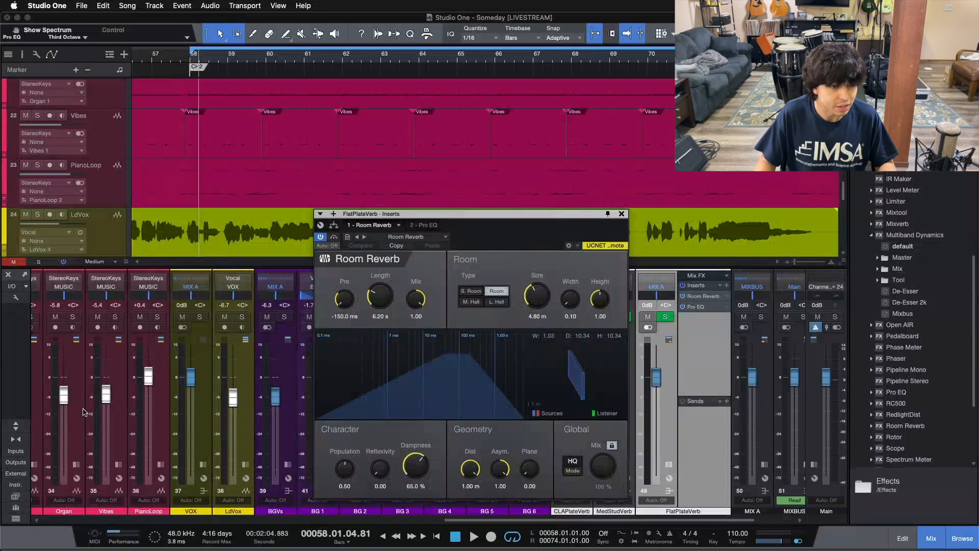
{"action": "left_click", "coordinate": [621, 213]}
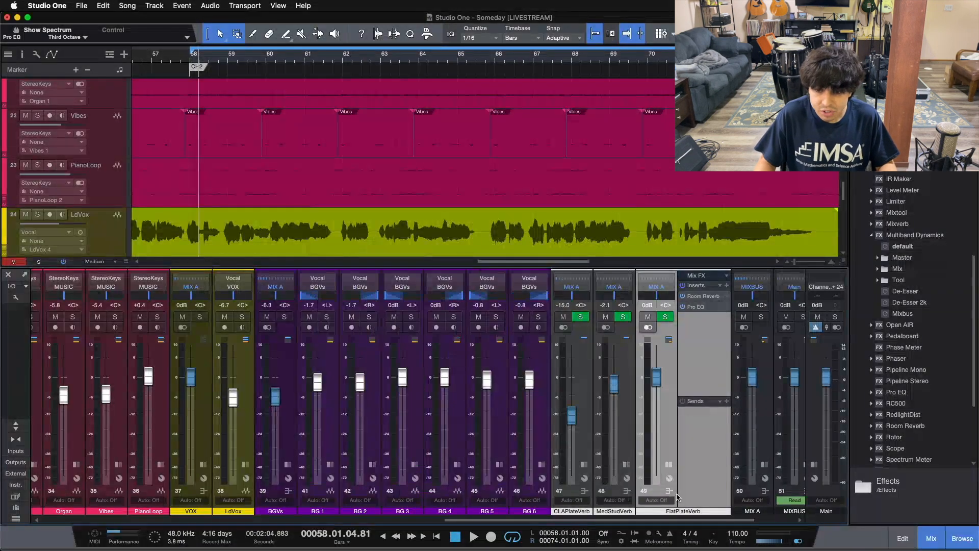
- Collapse the FlatPlateVerb channel, expand and solo the BGVs bus, and check its Mixverb insert
{"action": "left_click", "coordinate": [668, 464]}
{"action": "left_click", "coordinate": [288, 464]}
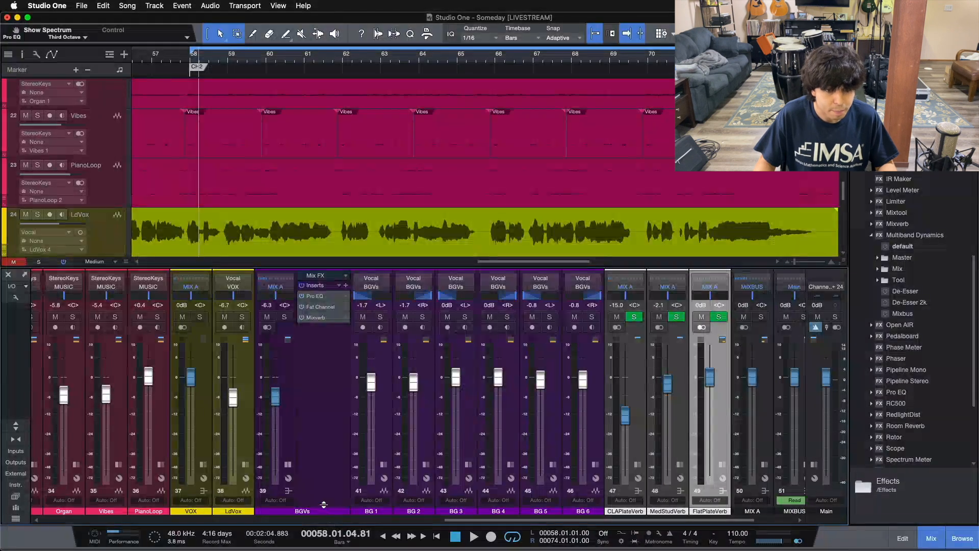
{"action": "left_click", "coordinate": [284, 317]}
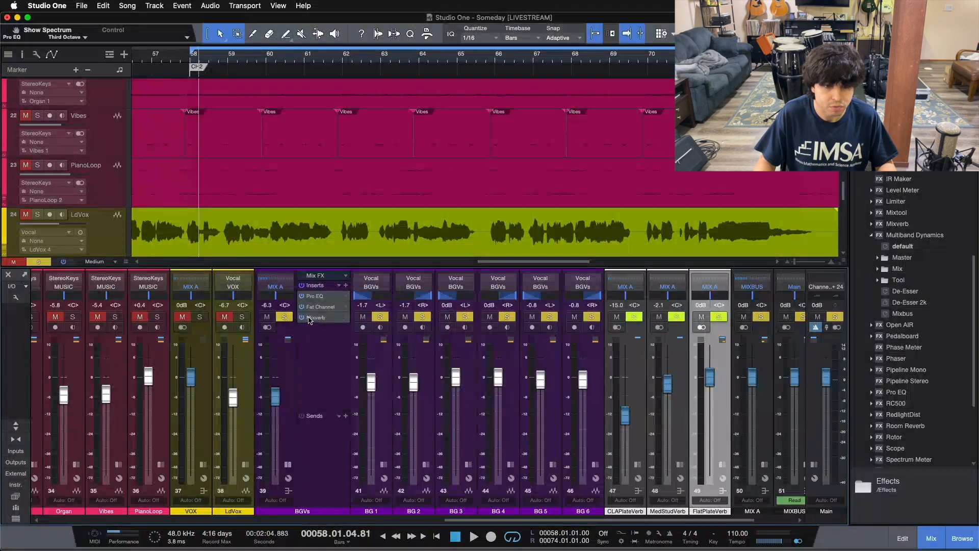
{"action": "left_click", "coordinate": [308, 318]}
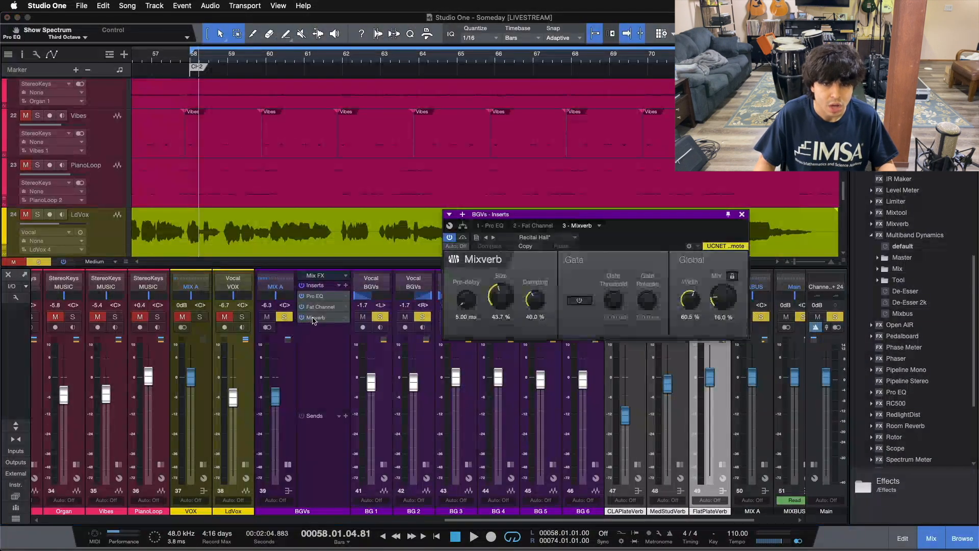
{"action": "left_click", "coordinate": [742, 214]}
- Play the soloed BGVs from bar 58, bypass their Mixverb insert, and add a send to FlatPlateVerb
{"action": "key", "text": "space"}
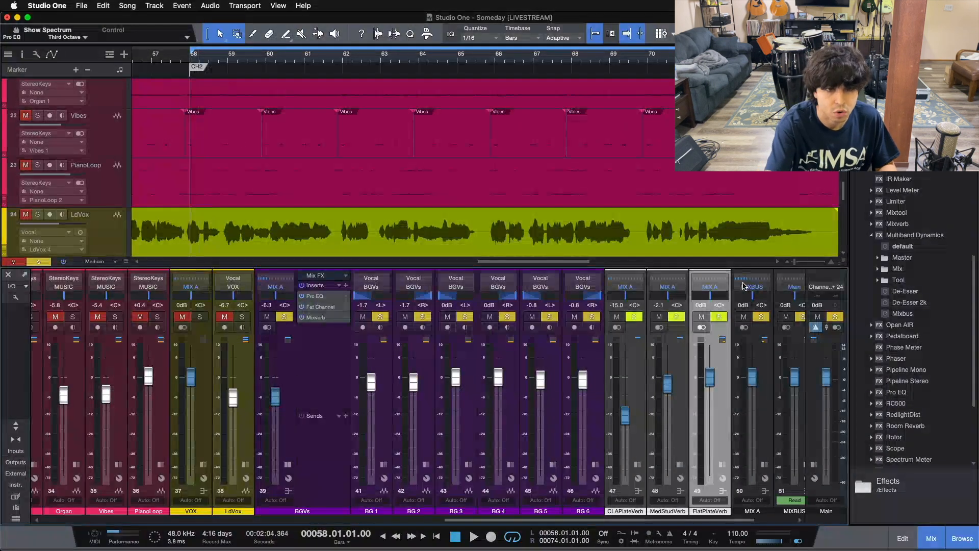
{"action": "key", "text": "space"}
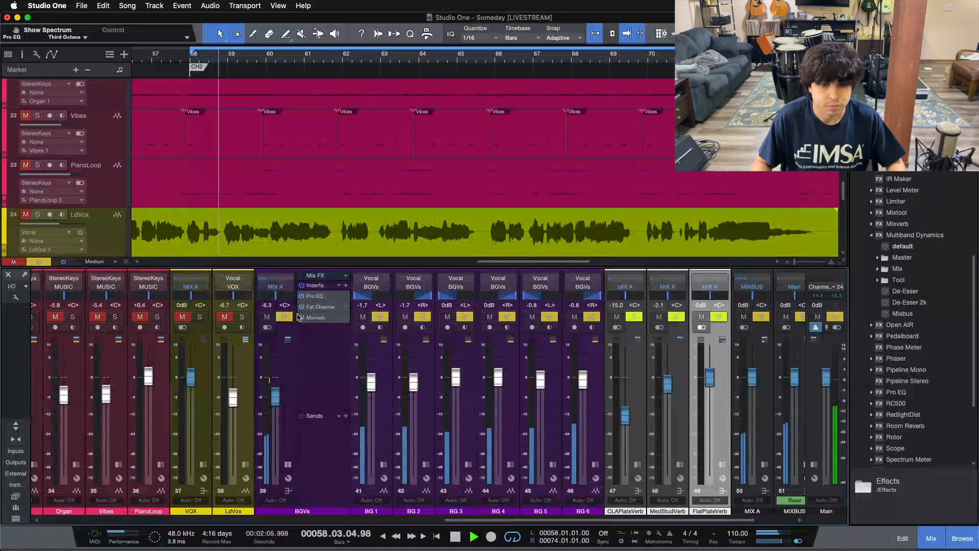
{"action": "left_click", "coordinate": [345, 415]}
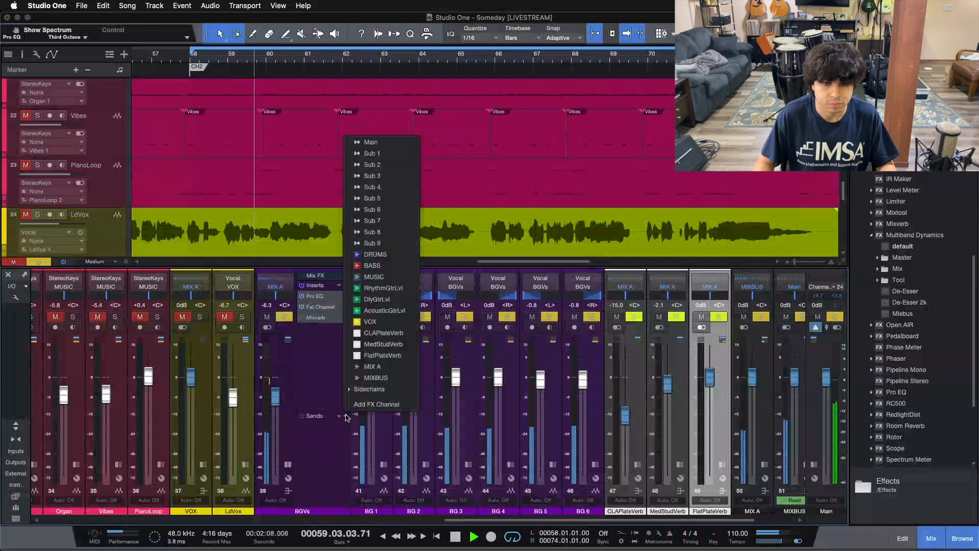
{"action": "left_click", "coordinate": [381, 356]}
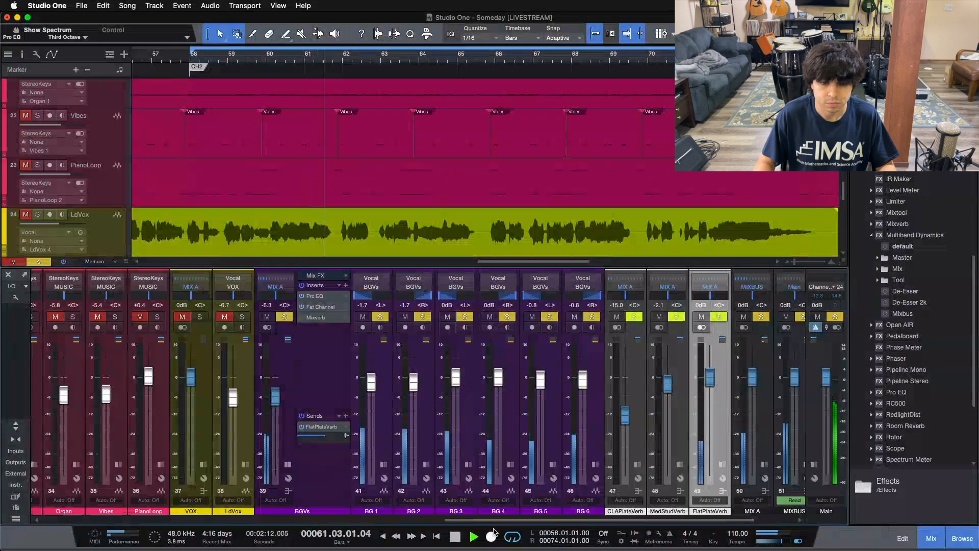
- Replay the soloed BGVs from bar 58 and blend FlatPlateVerb's volume by ear to -7.1 dB
{"action": "scroll", "coordinate": [639, 389], "scroll_direction": "right", "scroll_amount": 3}
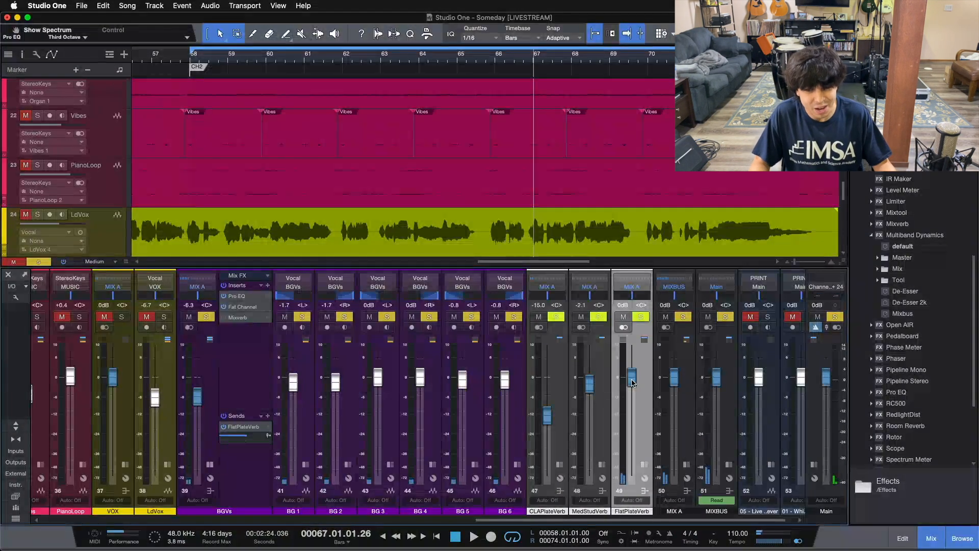
{"action": "key", "text": "KP_1"}
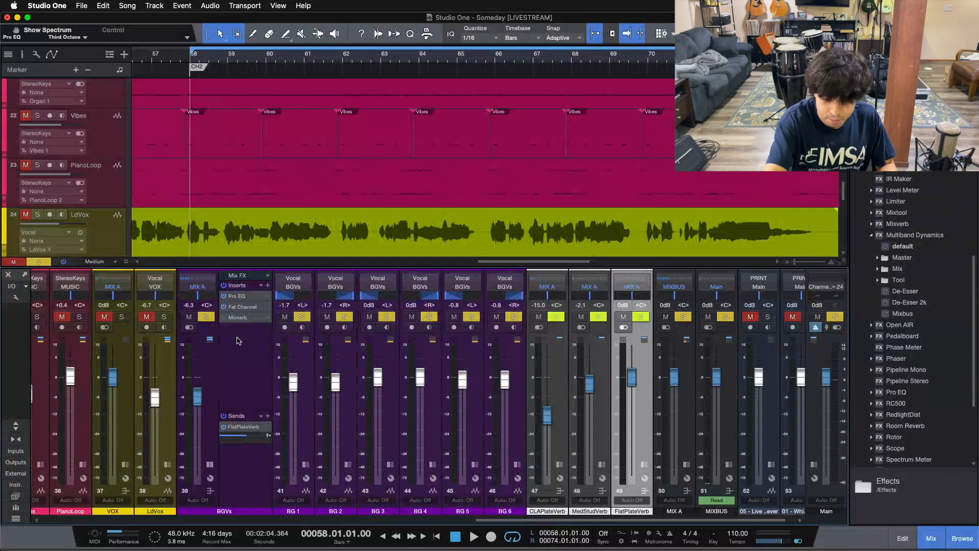
{"action": "key", "text": "space"}
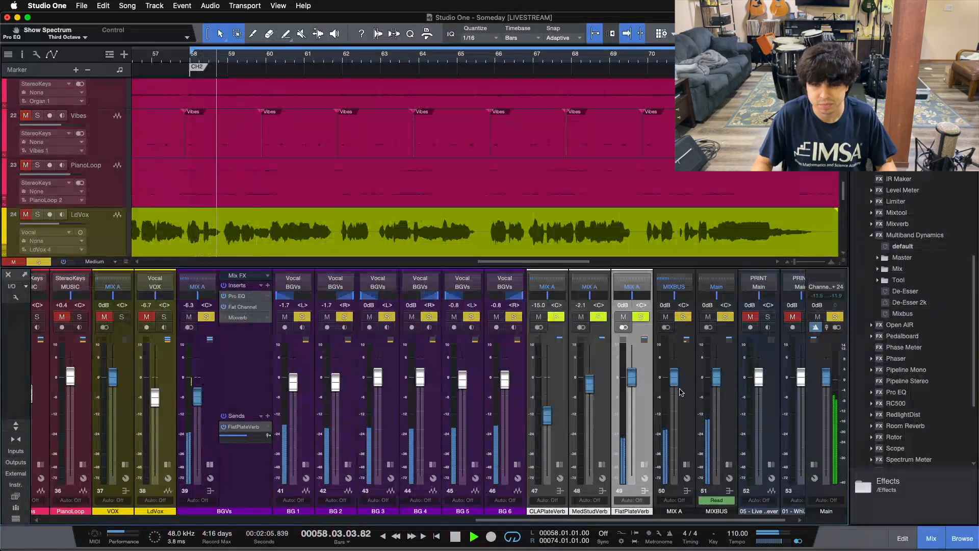
{"action": "left_click_drag", "start_coordinate": [631, 377], "coordinate": [632, 429]}
{"action": "scroll", "coordinate": [631, 428], "scroll_direction": "up", "scroll_amount": 5}
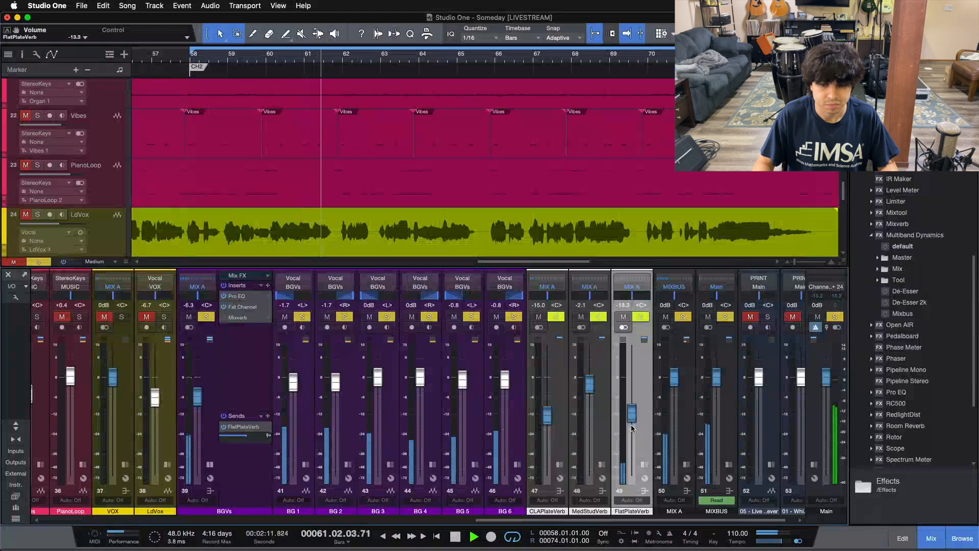
{"action": "scroll", "coordinate": [632, 428], "scroll_direction": "up", "scroll_amount": 3}
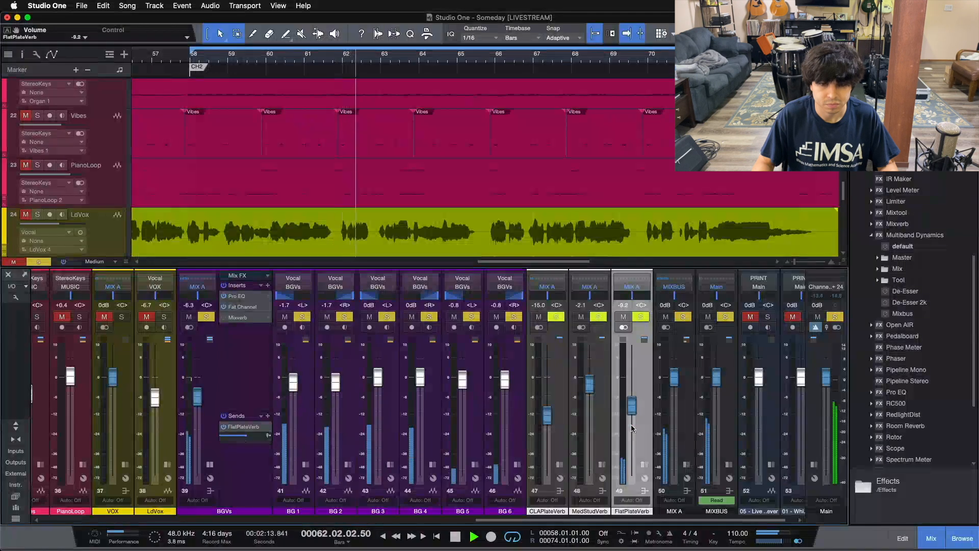
{"action": "scroll", "coordinate": [632, 428], "scroll_direction": "up", "scroll_amount": 1}
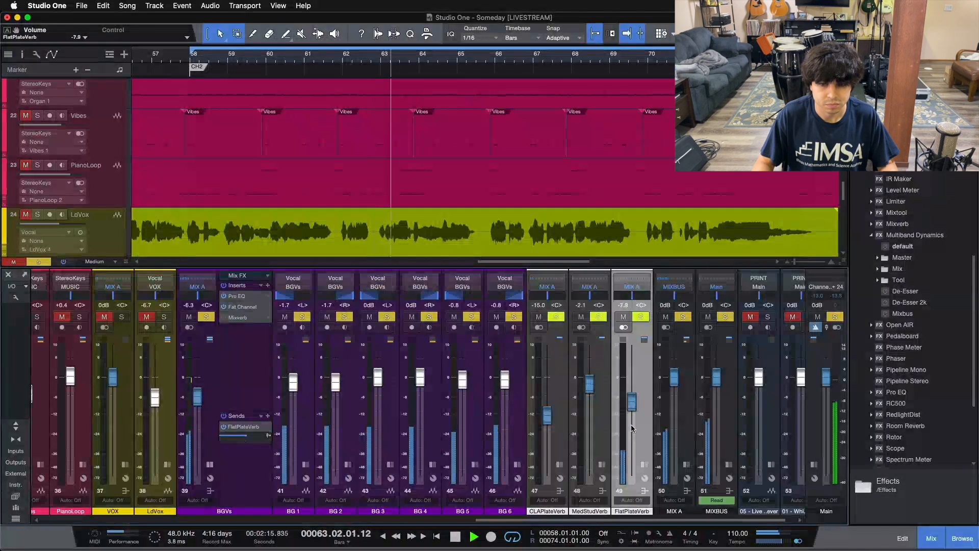
{"action": "scroll", "coordinate": [632, 428], "scroll_direction": "up", "scroll_amount": 1}
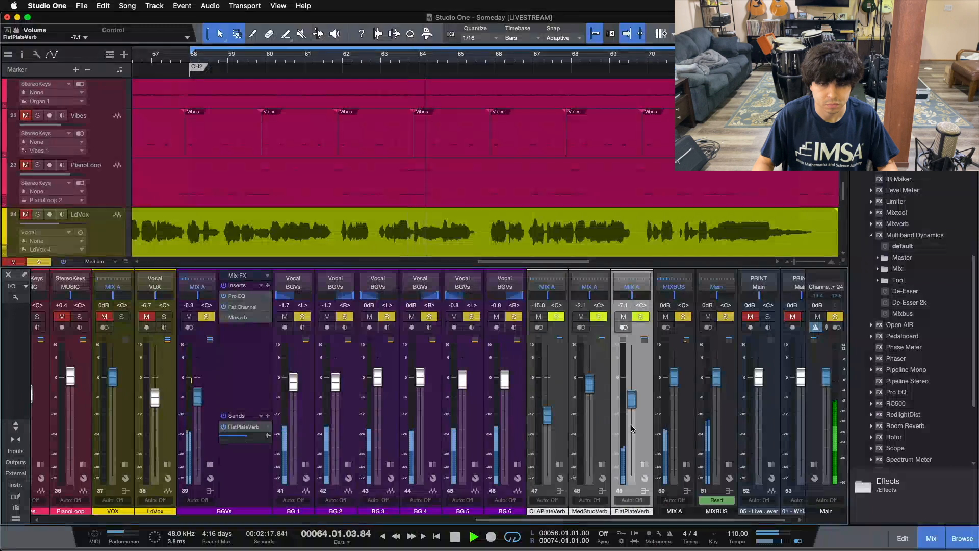
- Unsolo the BGVs, collapse their channel, mute LdVox, and set FlatPlateVerb's volume to -5.8 dB in the full mix
{"action": "key", "text": "shift+s"}
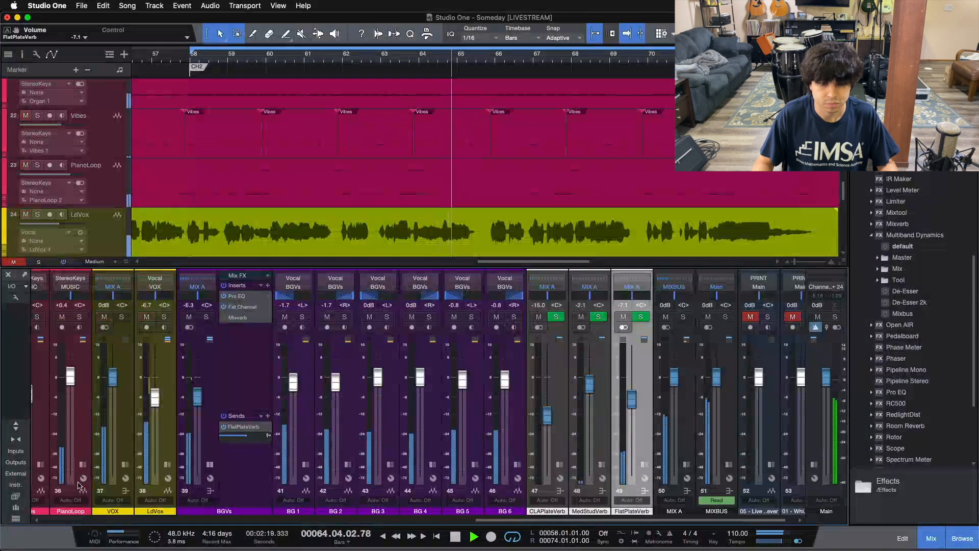
{"action": "double_click", "coordinate": [214, 469]}
{"action": "scroll", "coordinate": [616, 399], "scroll_direction": "up", "scroll_amount": 1}
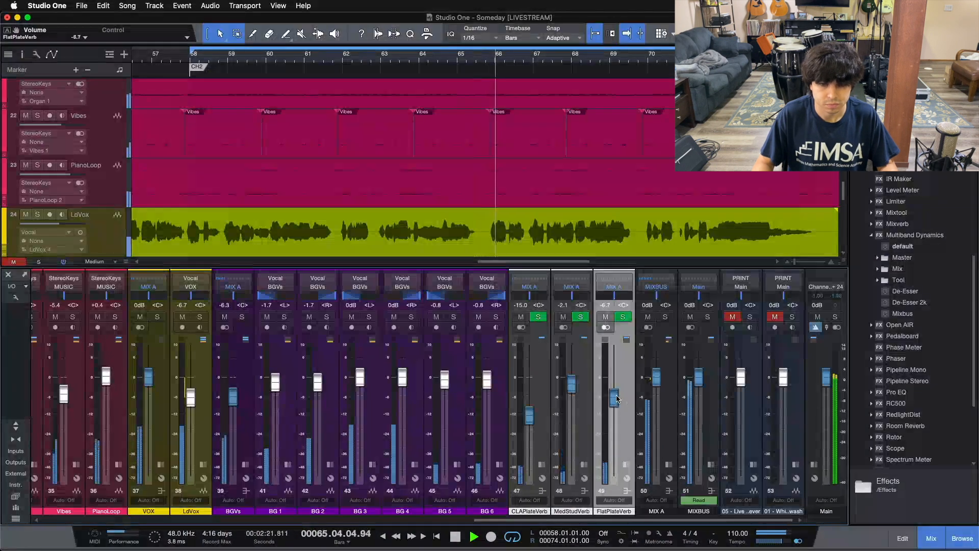
{"action": "scroll", "coordinate": [616, 399], "scroll_direction": "up", "scroll_amount": 2}
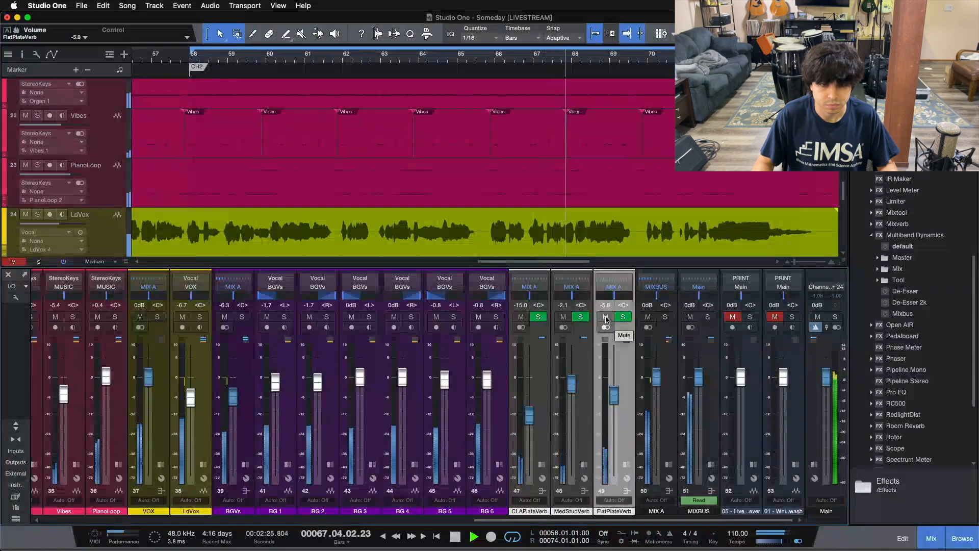
{"action": "left_click", "coordinate": [182, 316]}
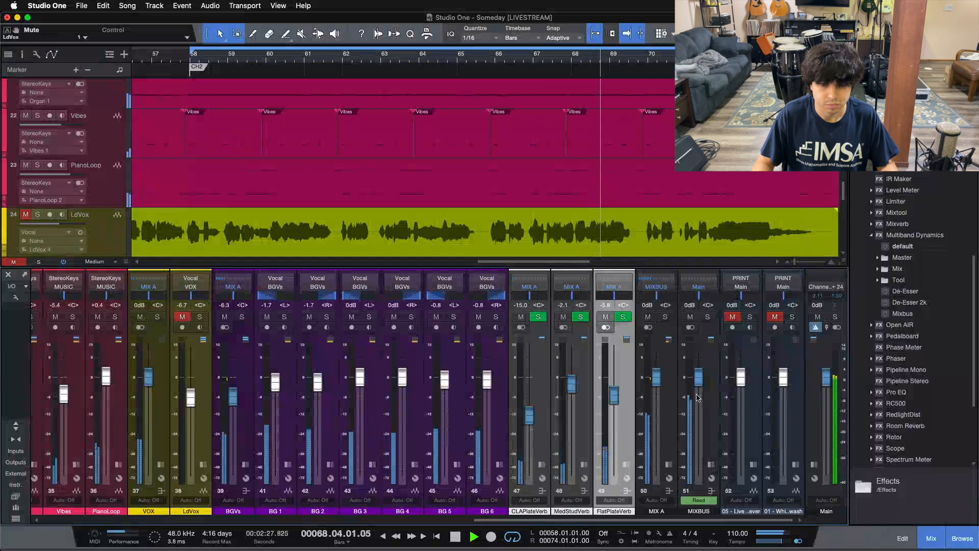
{"action": "scroll", "coordinate": [617, 393], "scroll_direction": "up", "scroll_amount": 1}
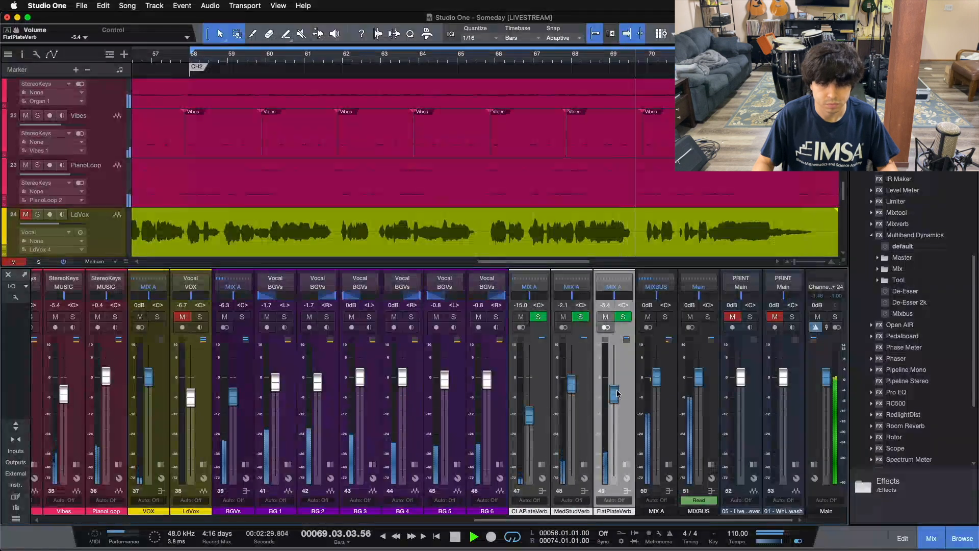
{"action": "scroll", "coordinate": [617, 394], "scroll_direction": "down", "scroll_amount": 1}
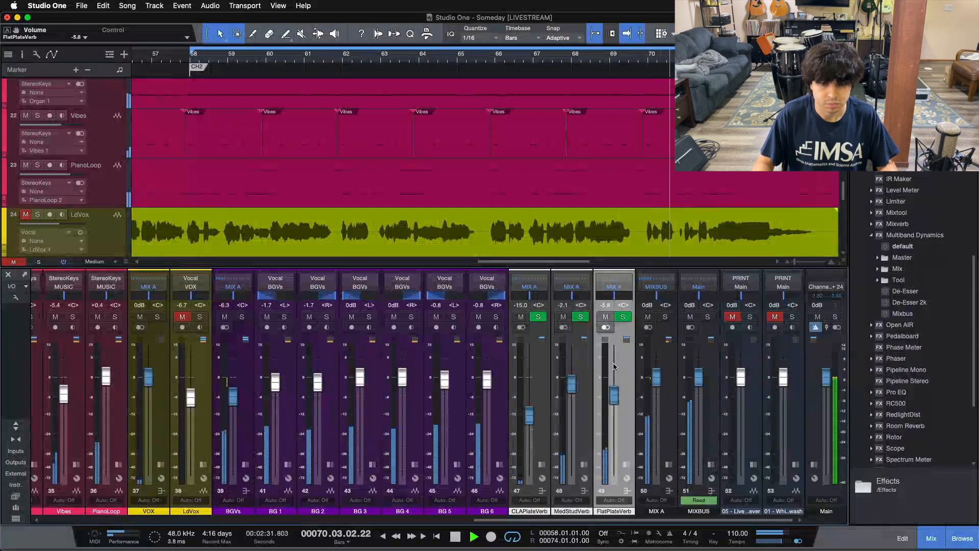
- Compare the BGVs with FlatPlateVerb muted and unmuted, in the mix and soloed, and stop playback
{"action": "left_click", "coordinate": [610, 318]}
{"action": "left_click", "coordinate": [610, 318]}
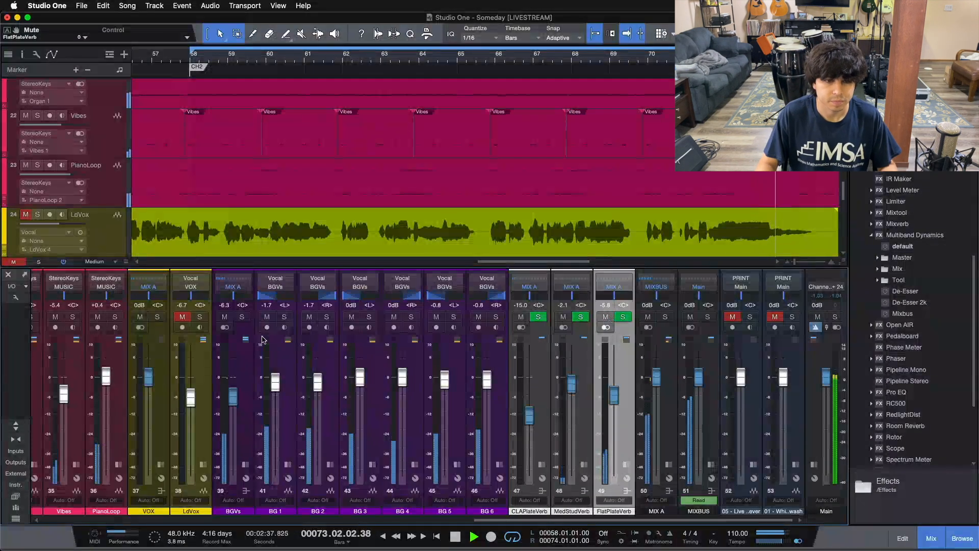
{"action": "left_click", "coordinate": [606, 317]}
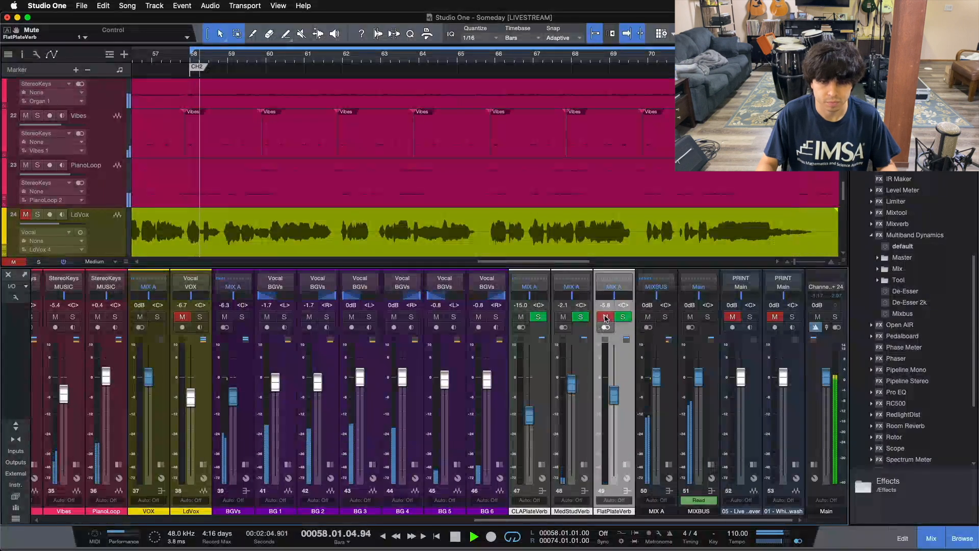
{"action": "left_click", "coordinate": [606, 317]}
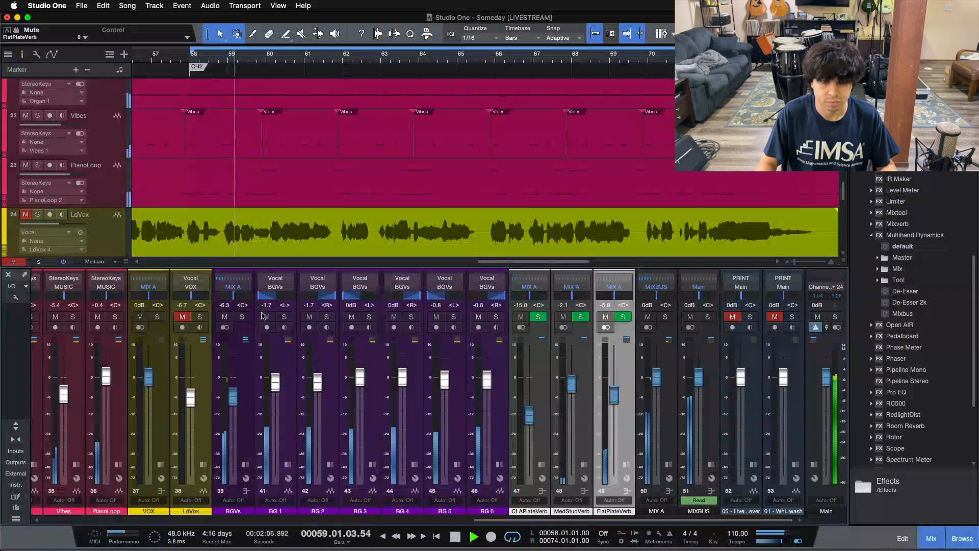
{"action": "left_click", "coordinate": [242, 317]}
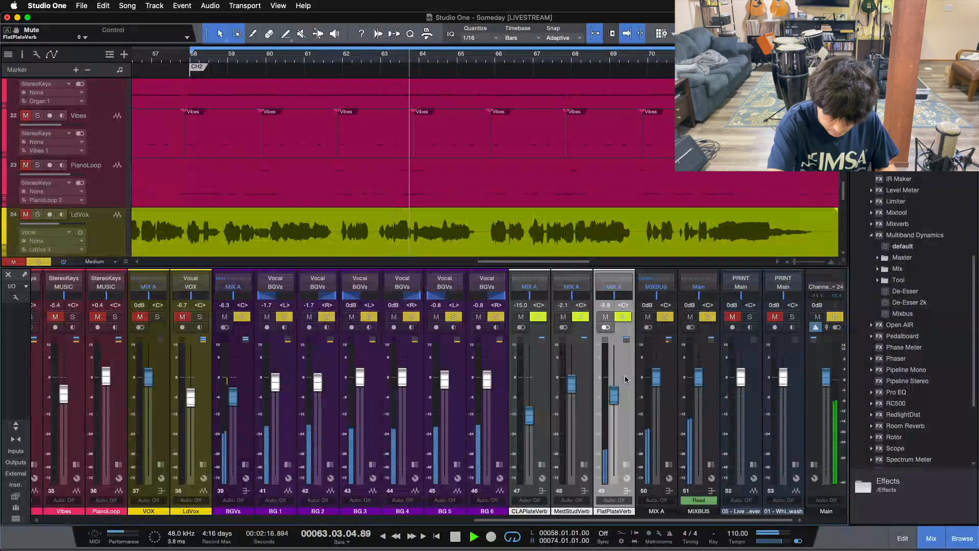
{"action": "key", "text": "space"}
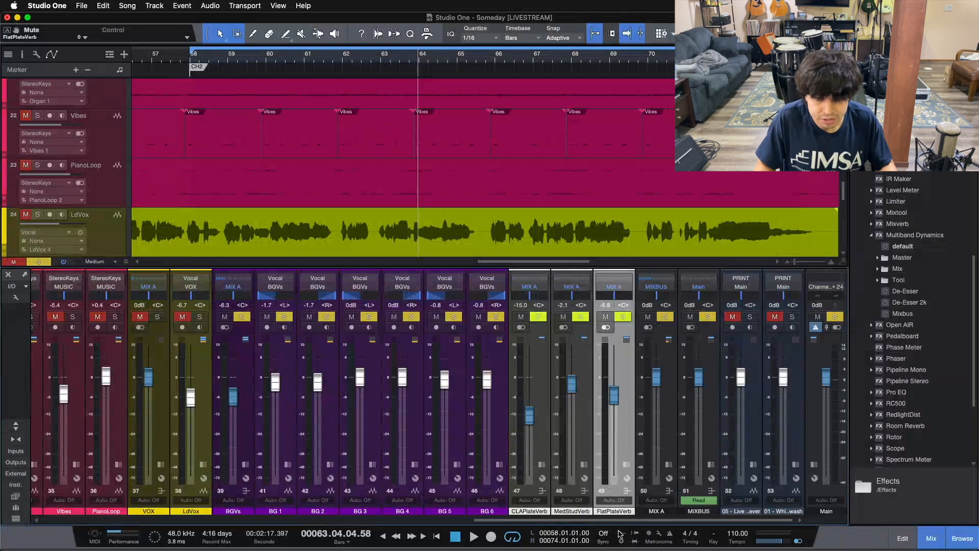
- Expand the LdGtr channel, bypass its Mixverb insert, and place the playhead at bar 74
{"action": "left_click_drag", "start_coordinate": [619, 520], "coordinate": [436, 512]}
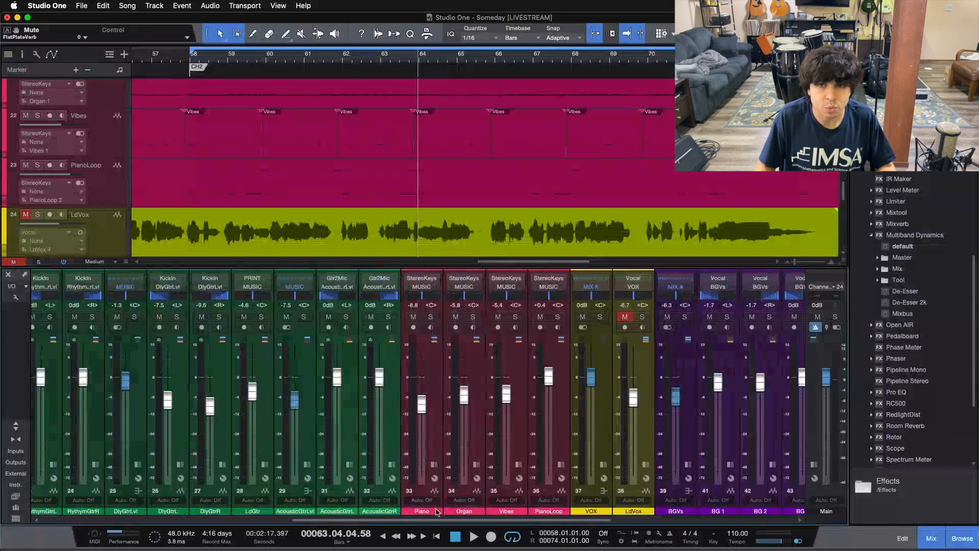
{"action": "left_click", "coordinate": [264, 465]}
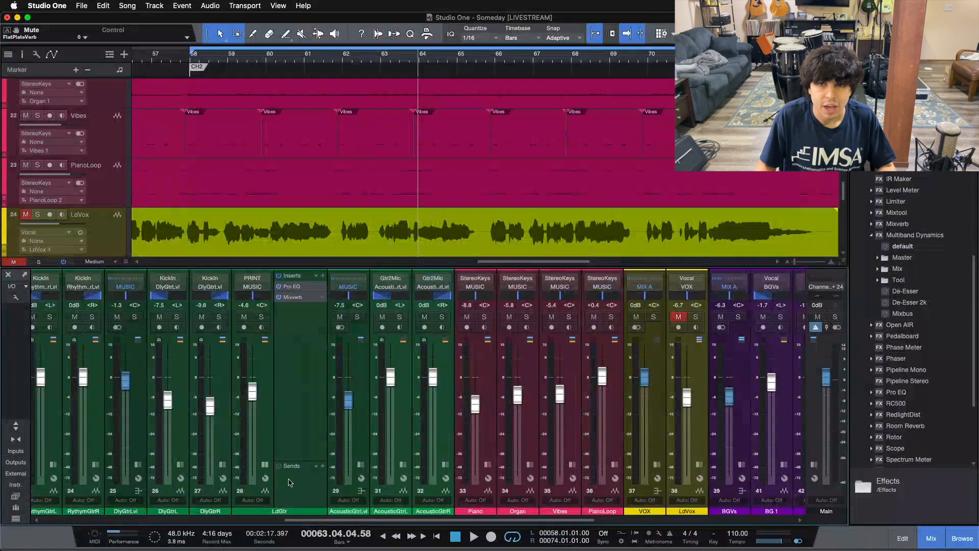
{"action": "left_click_drag", "start_coordinate": [706, 53], "coordinate": [330, 22]}
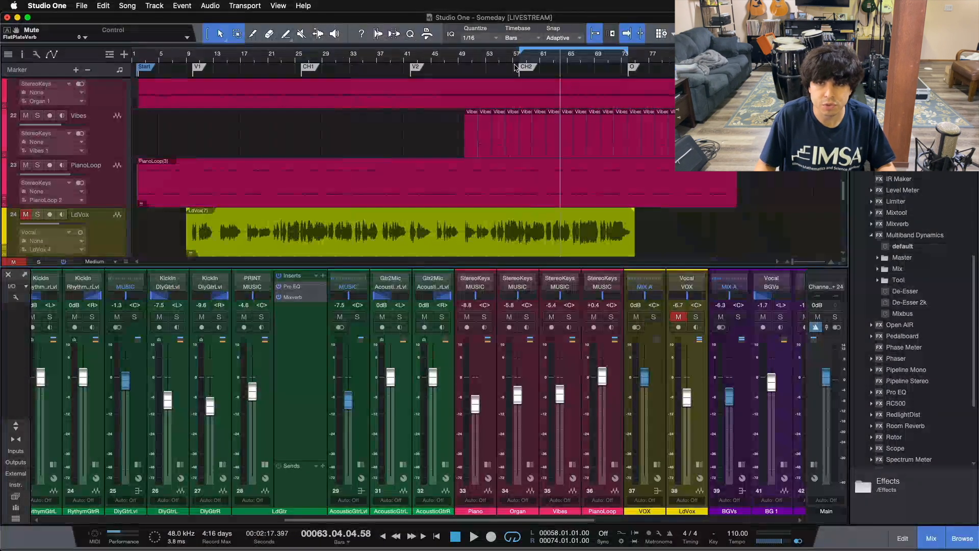
{"action": "left_click_drag", "start_coordinate": [663, 58], "coordinate": [488, 65]}
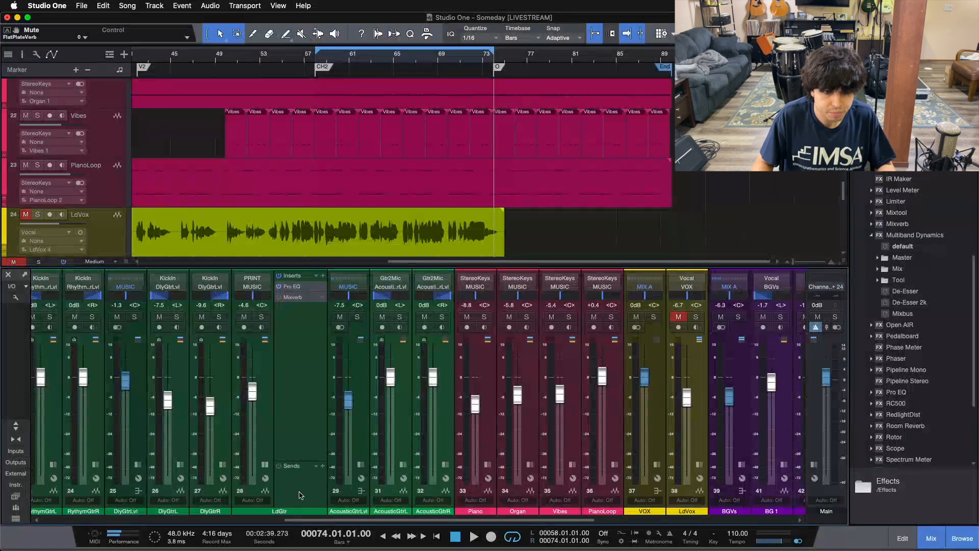
{"action": "left_click_drag", "start_coordinate": [294, 461], "coordinate": [295, 444]}
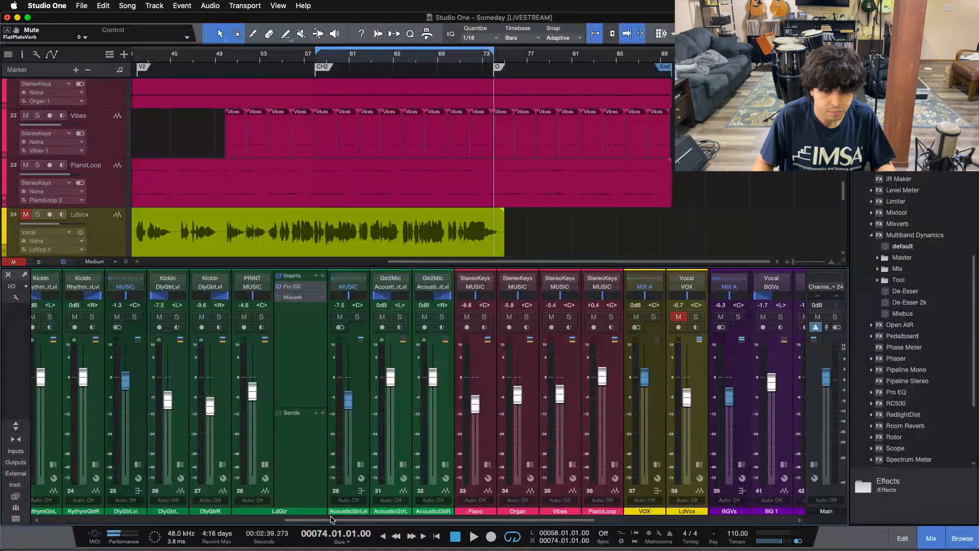
- Remove the FlatPlateVerb send from the BGVs bus and collapse its channel
{"action": "scroll", "coordinate": [316, 504], "scroll_direction": "right", "scroll_amount": 5}
{"action": "left_click", "coordinate": [570, 465]}
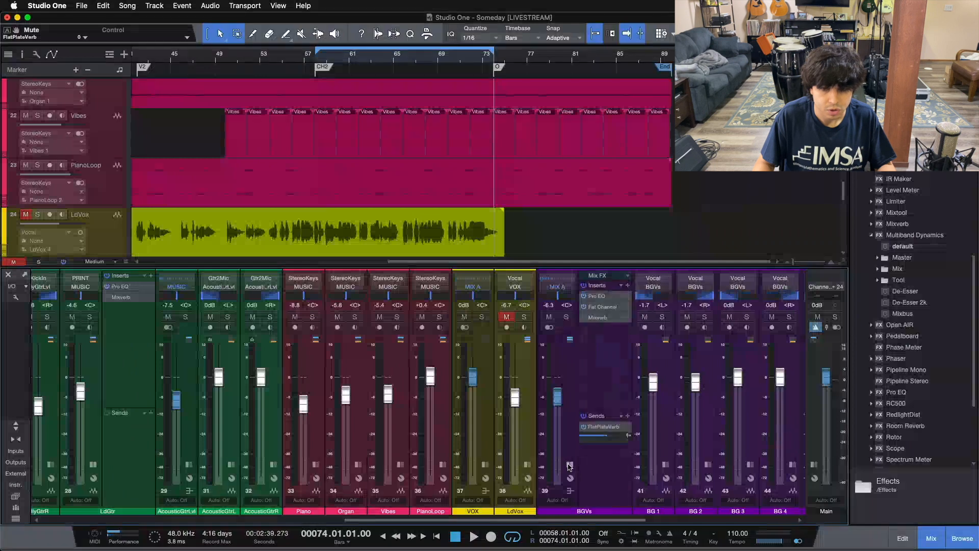
{"action": "right_click", "coordinate": [593, 427]}
{"action": "left_click", "coordinate": [599, 450]}
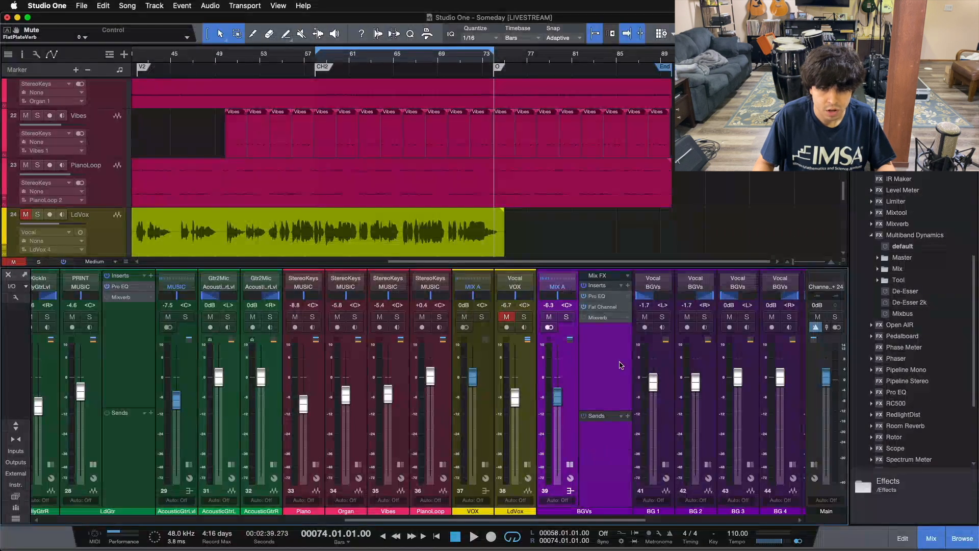
{"action": "left_click", "coordinate": [569, 465]}
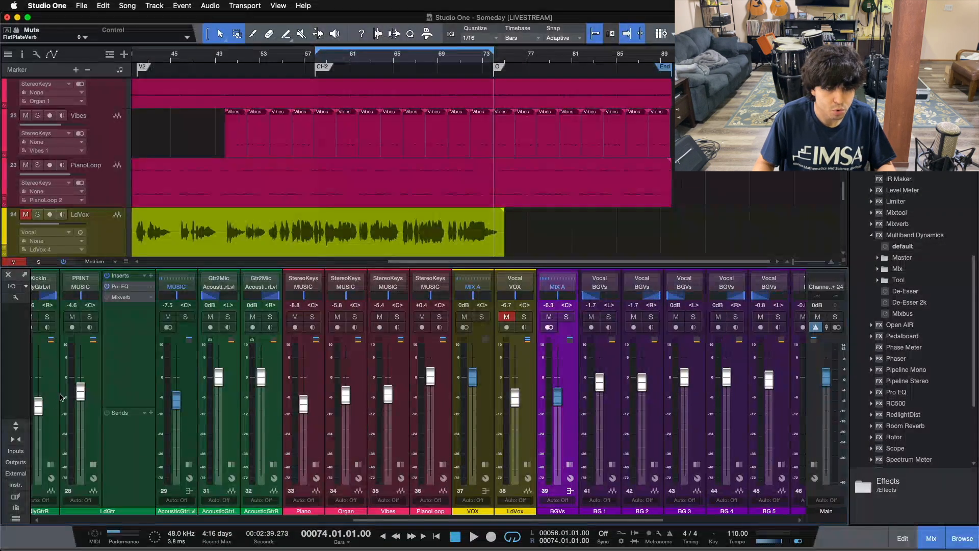
- Add a send from LdGtr to FlatPlateVerb, play it soloed from bar 74, and raise FlatPlateVerb's volume to 0 dB
{"action": "left_click", "coordinate": [149, 413]}
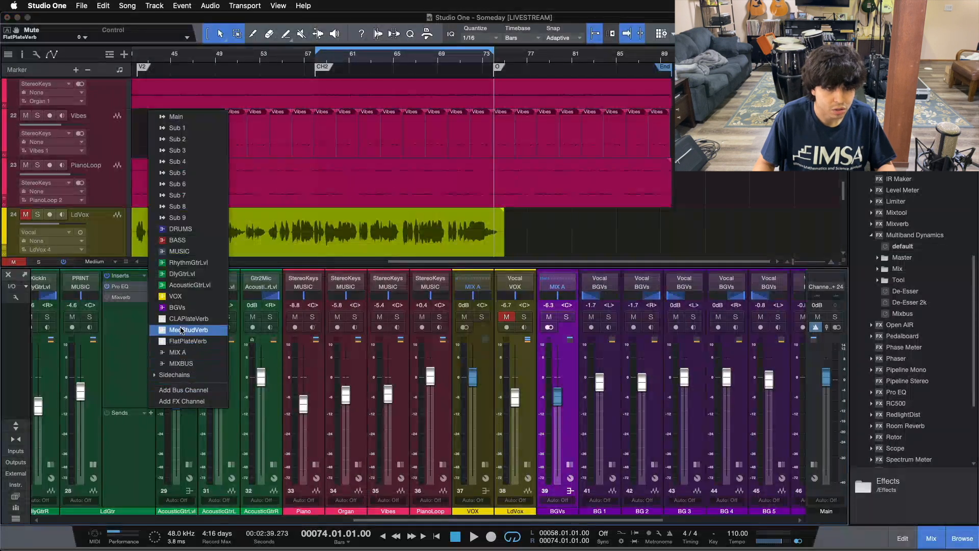
{"action": "left_click", "coordinate": [181, 343]}
{"action": "key", "text": "s"}
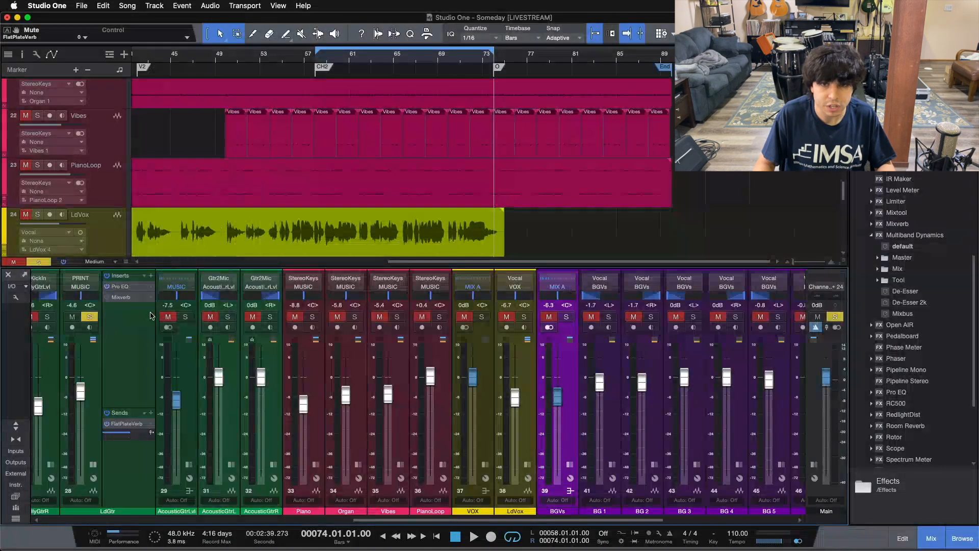
{"action": "key", "text": "space"}
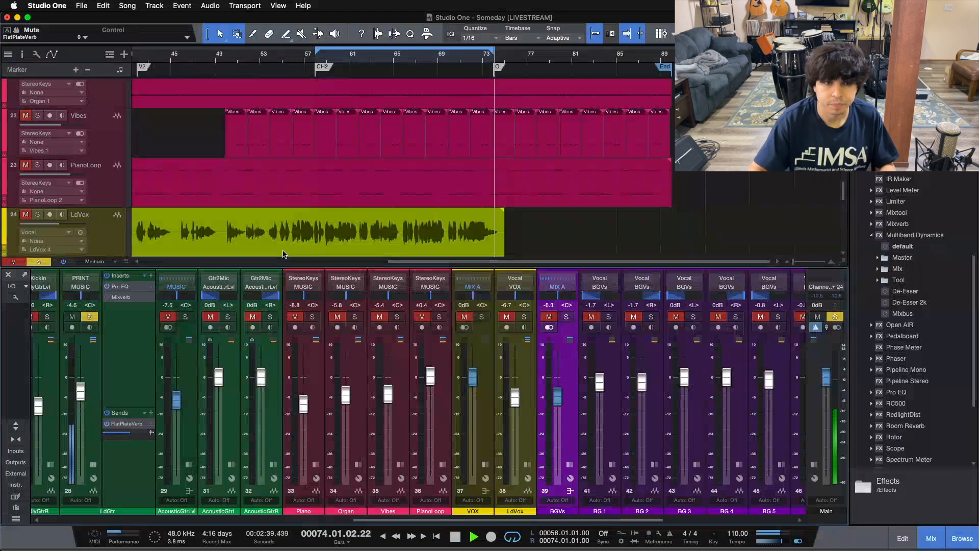
{"action": "scroll", "coordinate": [600, 513], "scroll_direction": "right", "scroll_amount": 10}
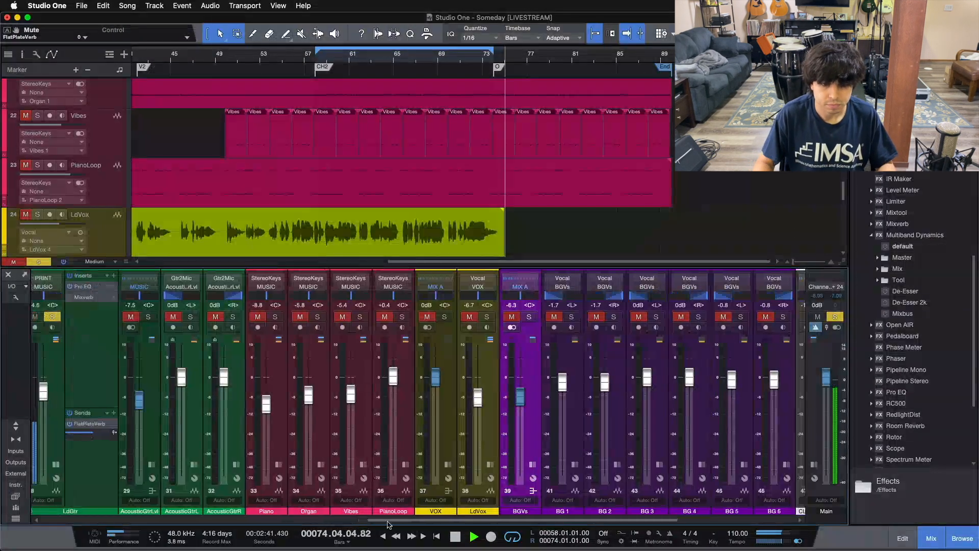
{"action": "left_click_drag", "start_coordinate": [614, 394], "coordinate": [616, 377]}
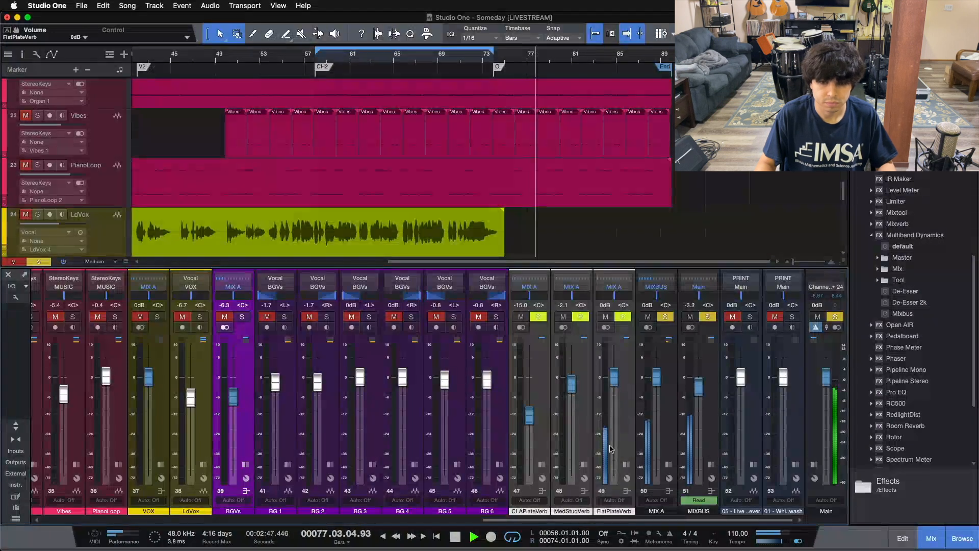
- Unsolo LdGtr, mute the BGVs bus, replay from bar 74, and set FlatPlateVerb's volume to -0.4 dB
{"action": "key", "text": "shift+s"}
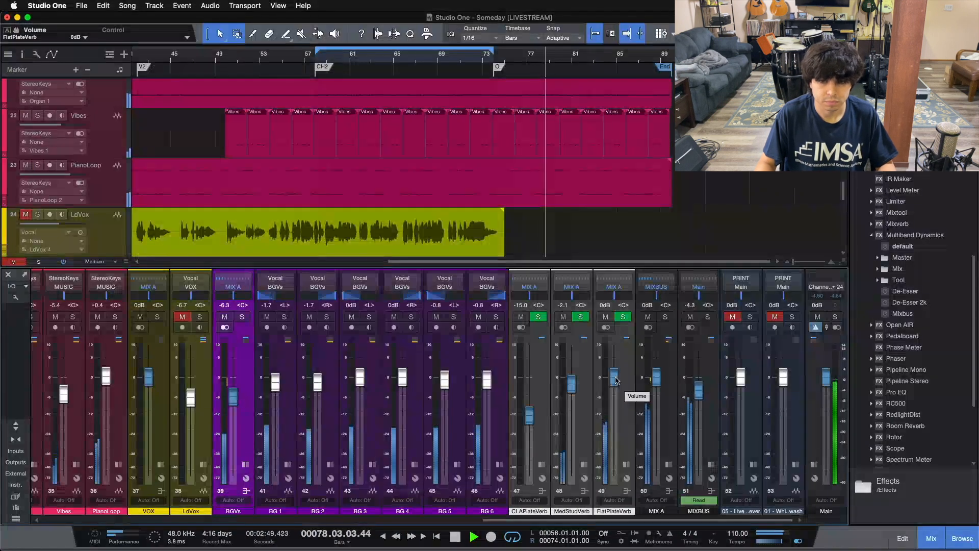
{"action": "left_click", "coordinate": [225, 317]}
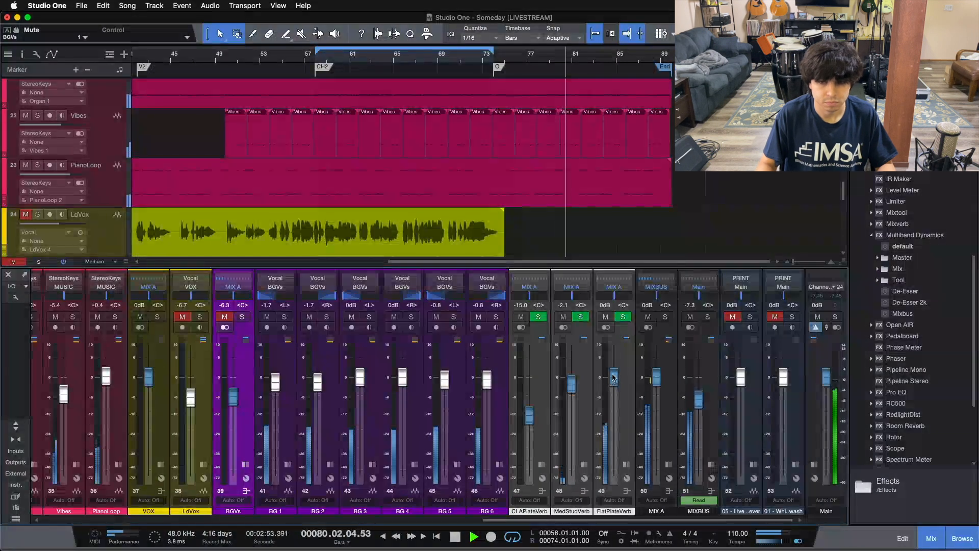
{"action": "left_click", "coordinate": [549, 72]}
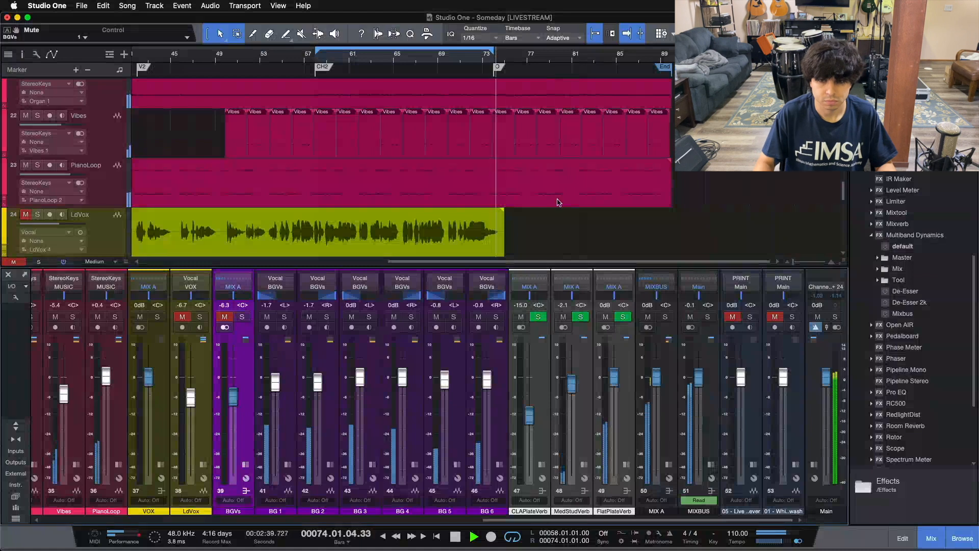
{"action": "scroll", "coordinate": [604, 362], "scroll_direction": "down", "scroll_amount": 1}
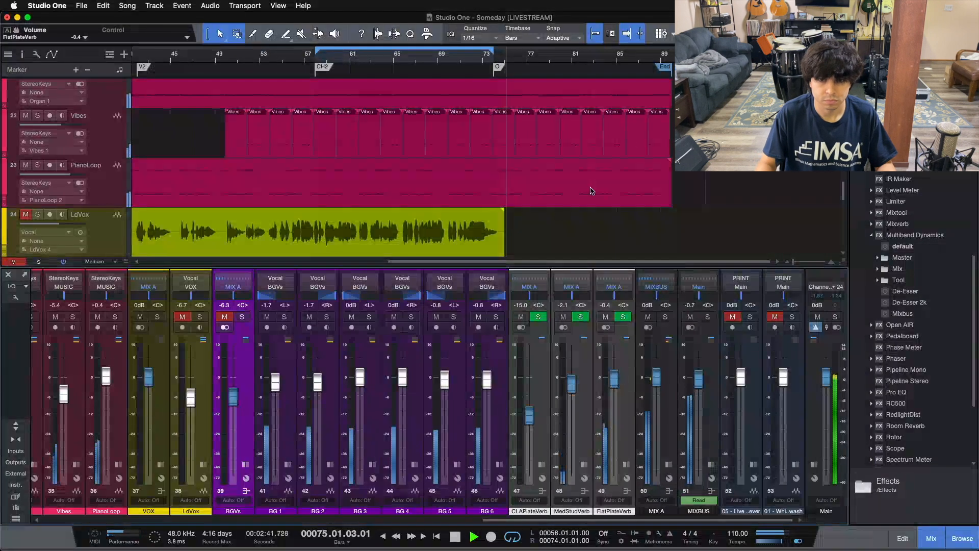
- Replay the section around bar 75 and lower FlatPlateVerb's volume to -8.3 dB
{"action": "scroll", "coordinate": [592, 191], "scroll_direction": "down", "scroll_amount": 10}
{"action": "left_click_drag", "start_coordinate": [525, 58], "coordinate": [500, 69]}
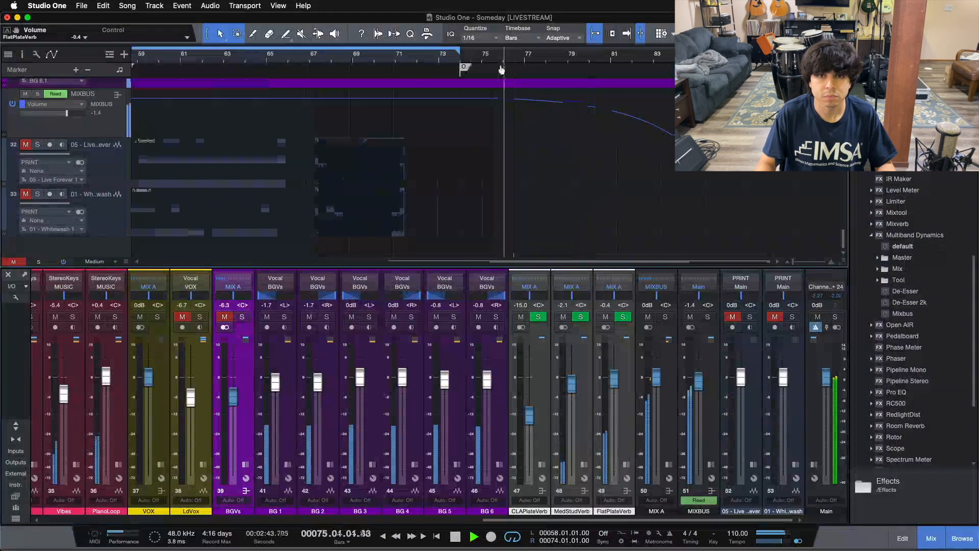
{"action": "scroll", "coordinate": [542, 164], "scroll_direction": "up", "scroll_amount": 10}
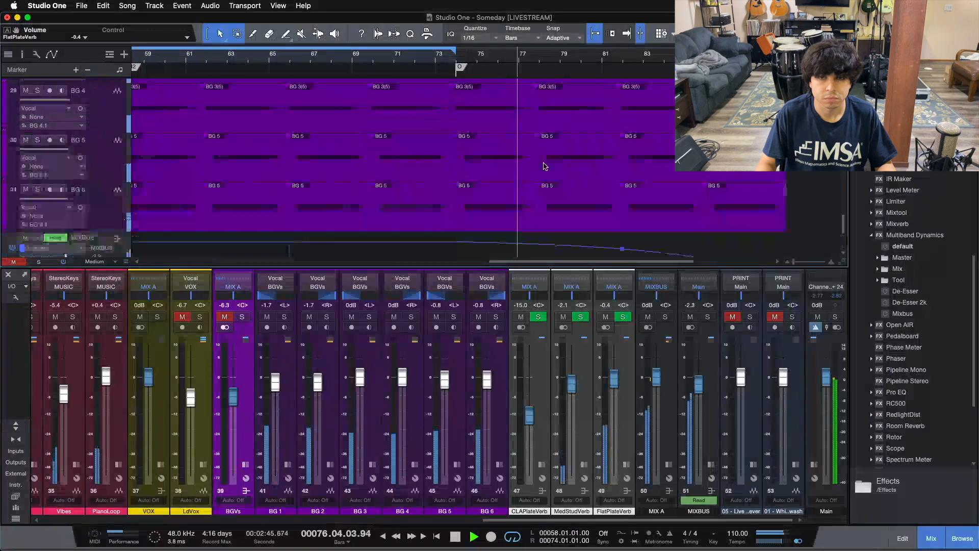
{"action": "scroll", "coordinate": [543, 166], "scroll_direction": "up", "scroll_amount": 10}
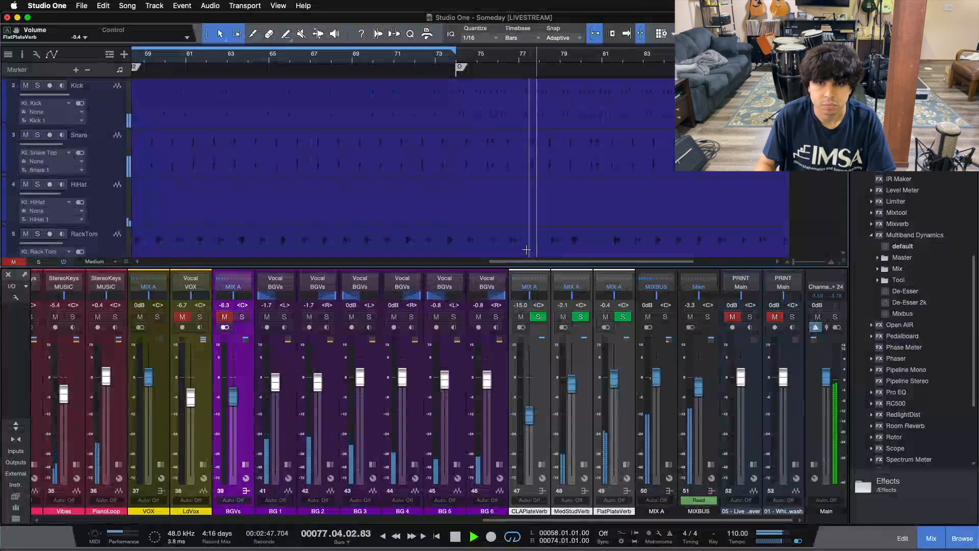
{"action": "key", "text": "shift+b"}
{"action": "left_click_drag", "start_coordinate": [614, 378], "coordinate": [616, 388]}
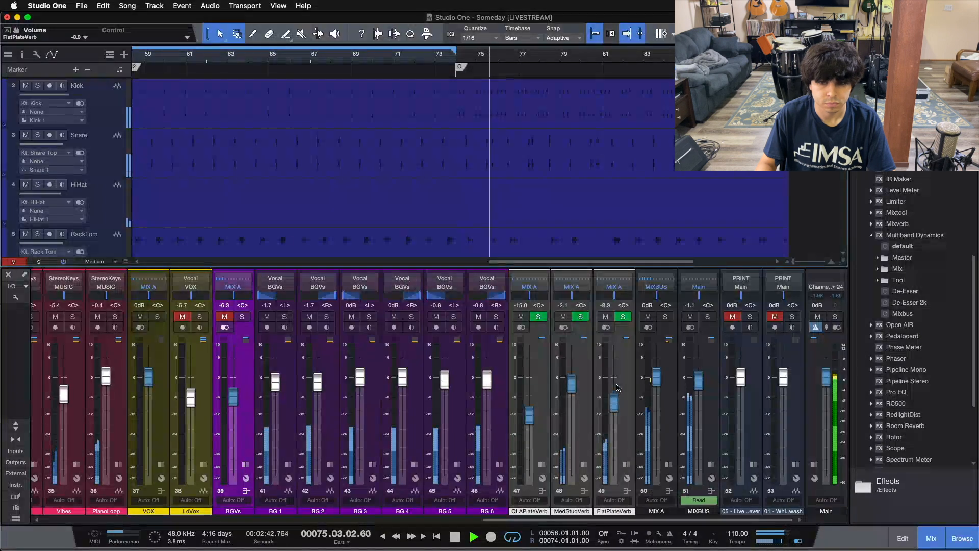
- Compare the mix with FlatPlateVerb muted and unmuted, lower its volume to -10.0 dB, and unmute the BGVs and LdVox
{"action": "left_click", "coordinate": [605, 317]}
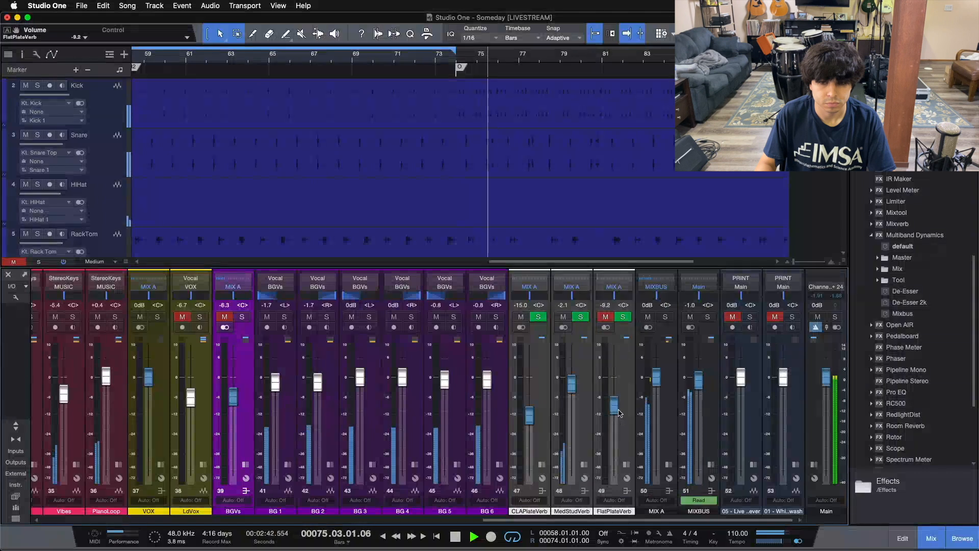
{"action": "left_click", "coordinate": [605, 318]}
{"action": "left_click", "coordinate": [223, 317]}
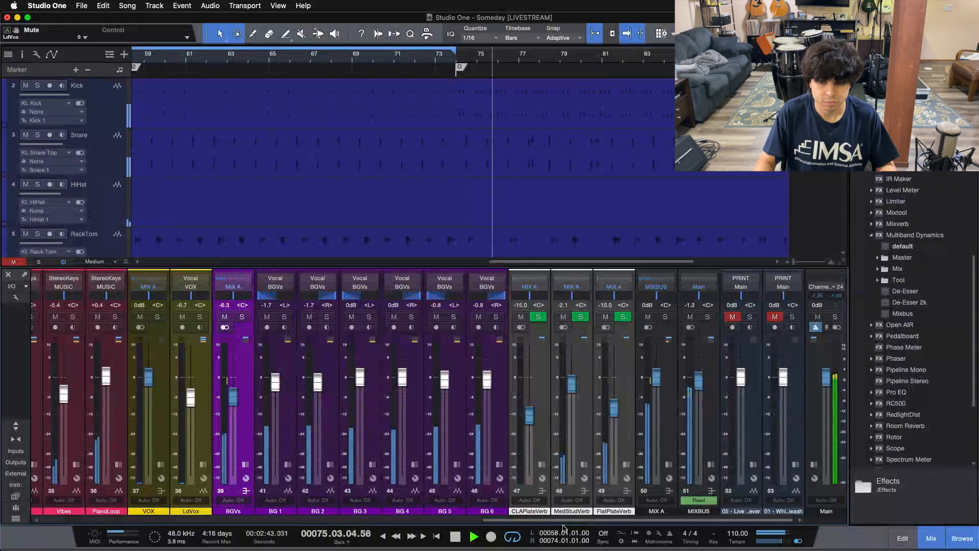
{"action": "left_click_drag", "start_coordinate": [554, 521], "coordinate": [354, 521]}
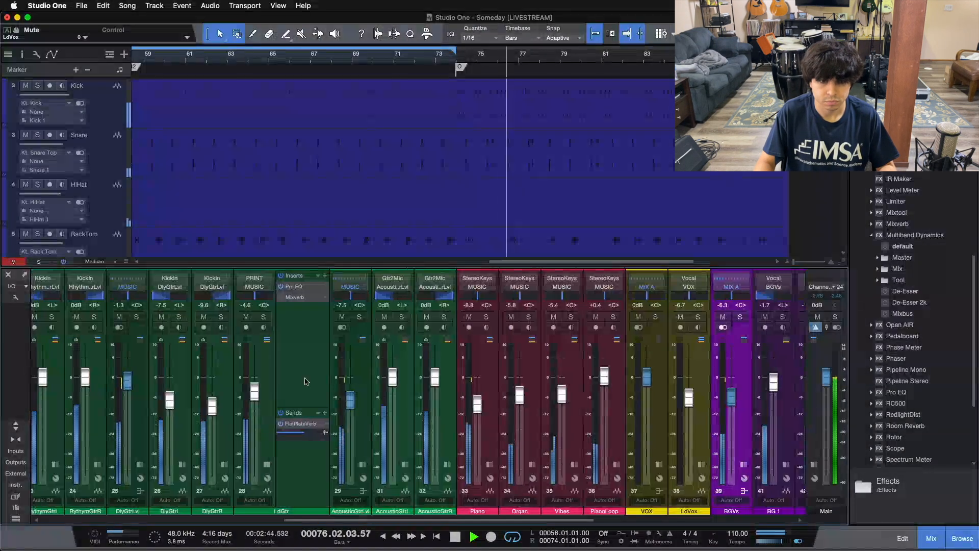
- Solo LdGtr, replay it from bar 74 with its track in view in the arrangement, and stop playback around bar 77
{"action": "left_click", "coordinate": [264, 317]}
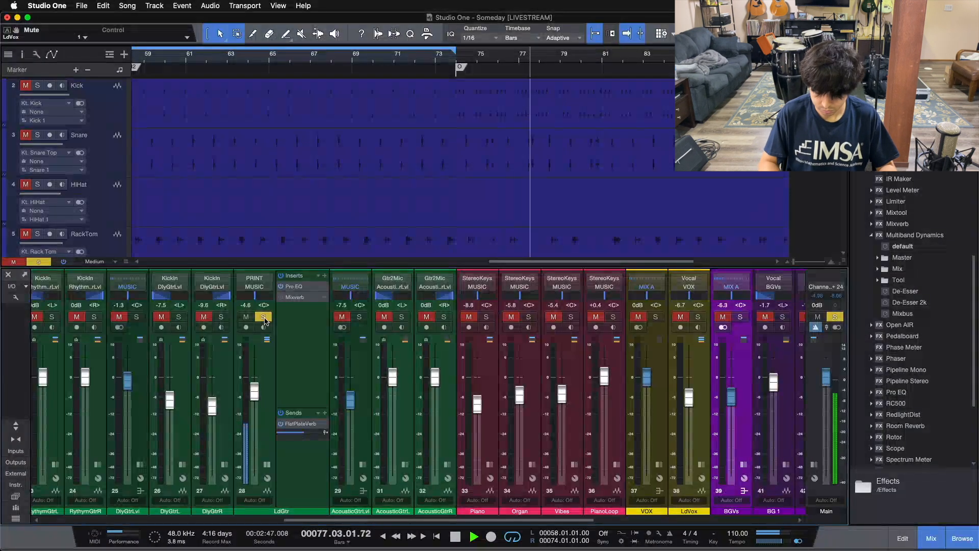
{"action": "key", "text": "shift+b"}
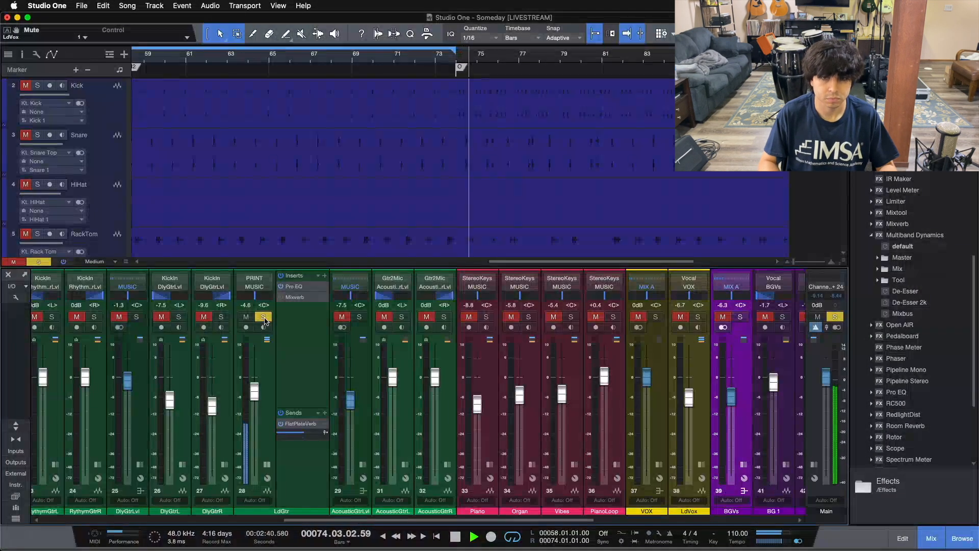
{"action": "scroll", "coordinate": [556, 213], "scroll_direction": "down", "scroll_amount": 10}
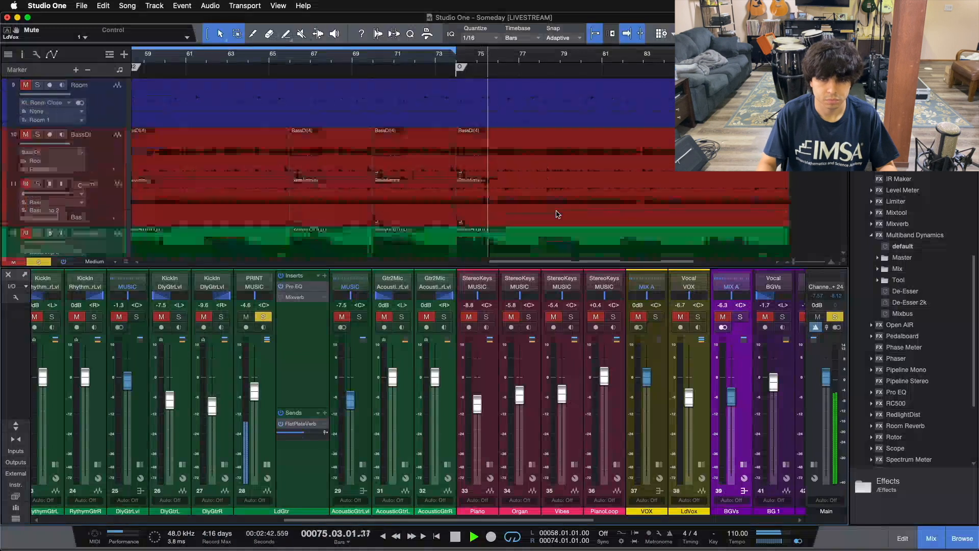
{"action": "scroll", "coordinate": [556, 213], "scroll_direction": "up", "scroll_amount": 1}
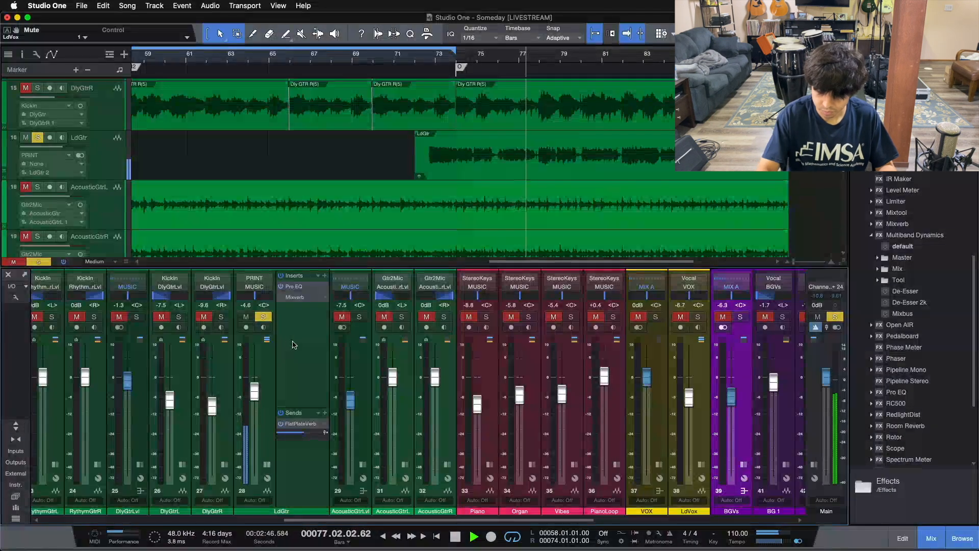
{"action": "key", "text": "space"}
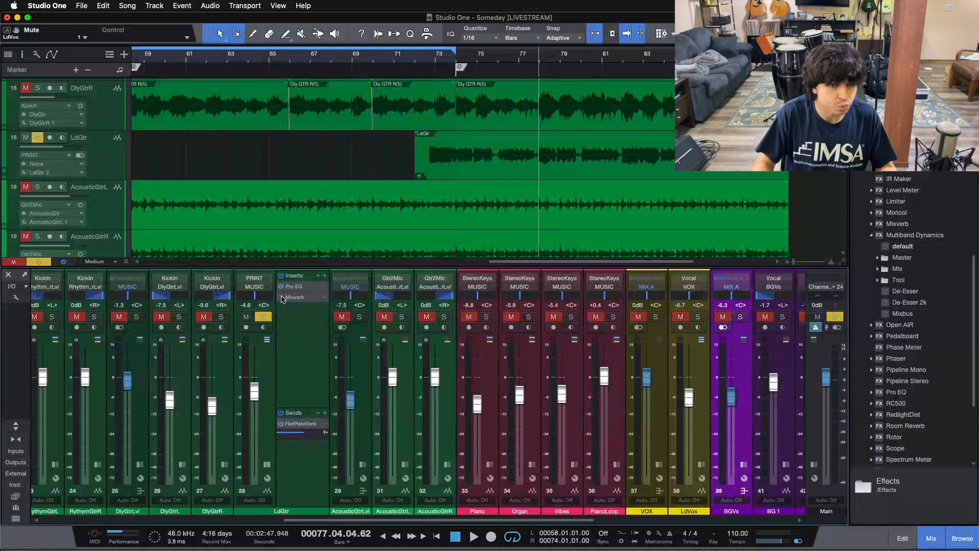
- Remove the FlatPlateVerb send from the LdGtr channel and collapse the channel's inserts and sends
{"action": "right_click", "coordinate": [298, 422]}
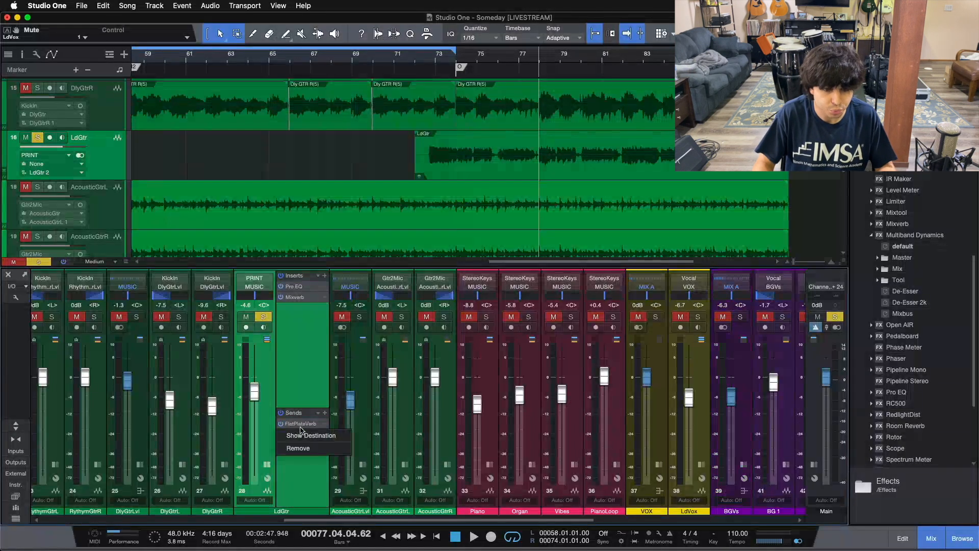
{"action": "left_click", "coordinate": [302, 447]}
{"action": "left_click", "coordinate": [267, 465]}
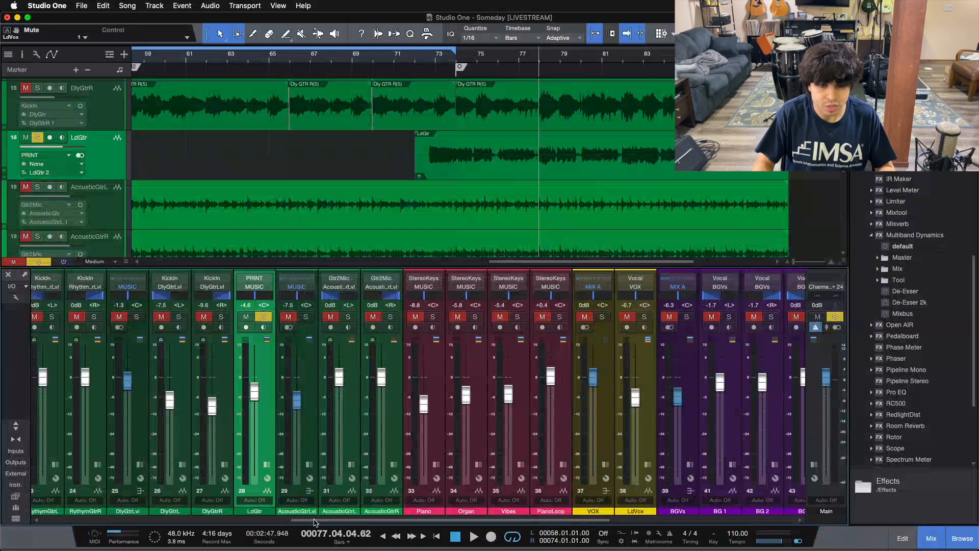
- Review the three reverb buses by selecting CLAPlateVerb, MedStudVerb and FlatPlateVerb one after another
{"action": "left_click_drag", "start_coordinate": [316, 522], "coordinate": [499, 522]}
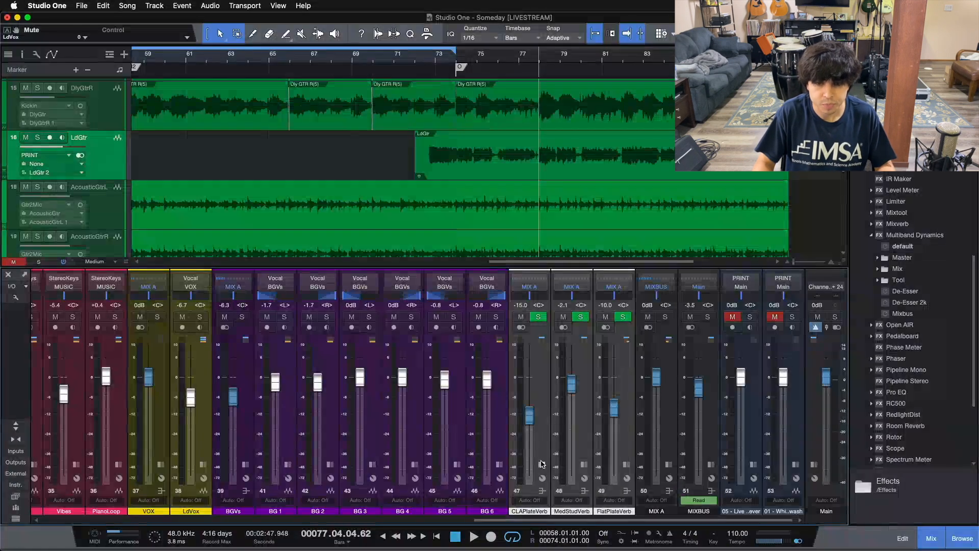
{"action": "left_click", "coordinate": [542, 443]}
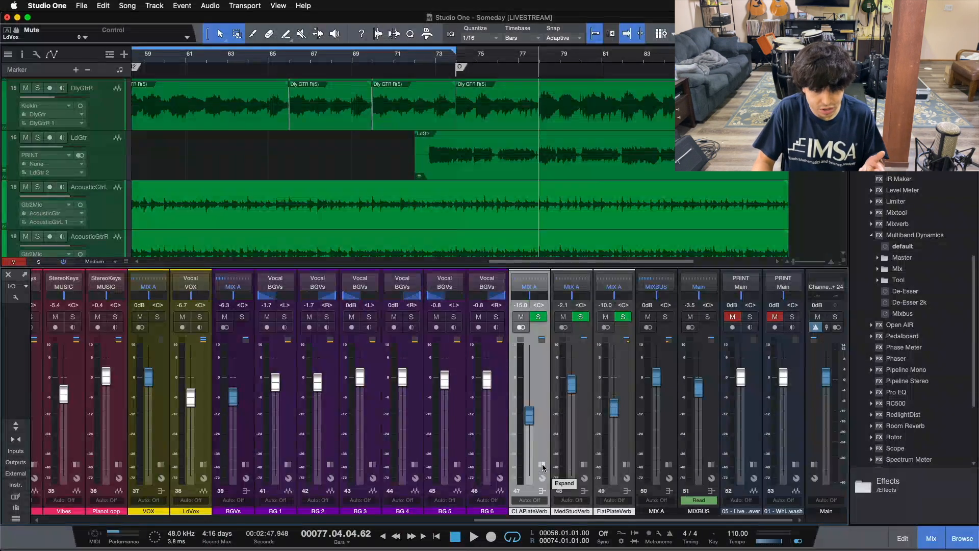
{"action": "left_click", "coordinate": [579, 435]}
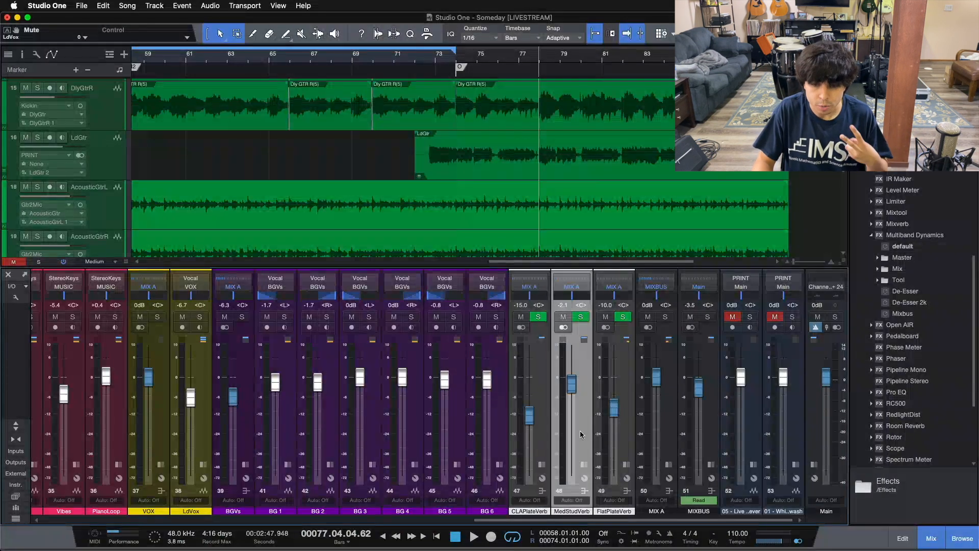
{"action": "left_click", "coordinate": [623, 442]}
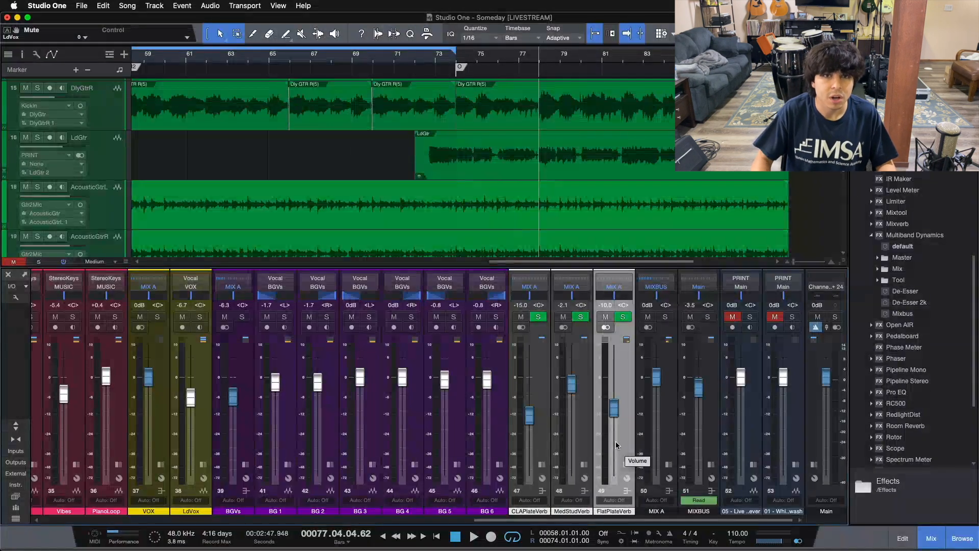
- Set the playback position to bar 70 and add a send from the BGVs bus to FlatPlateVerb
{"action": "left_click", "coordinate": [374, 54]}
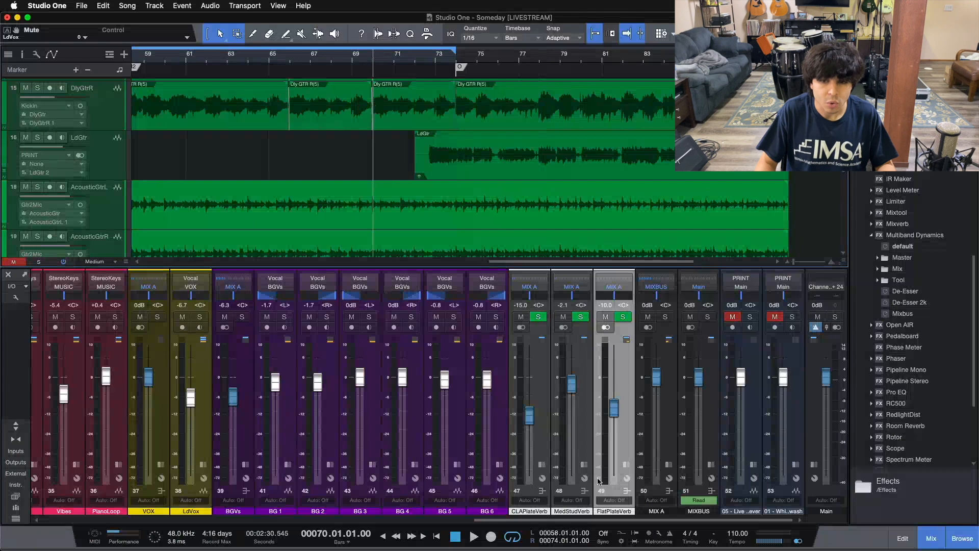
{"action": "scroll", "coordinate": [427, 469], "scroll_direction": "left", "scroll_amount": 5}
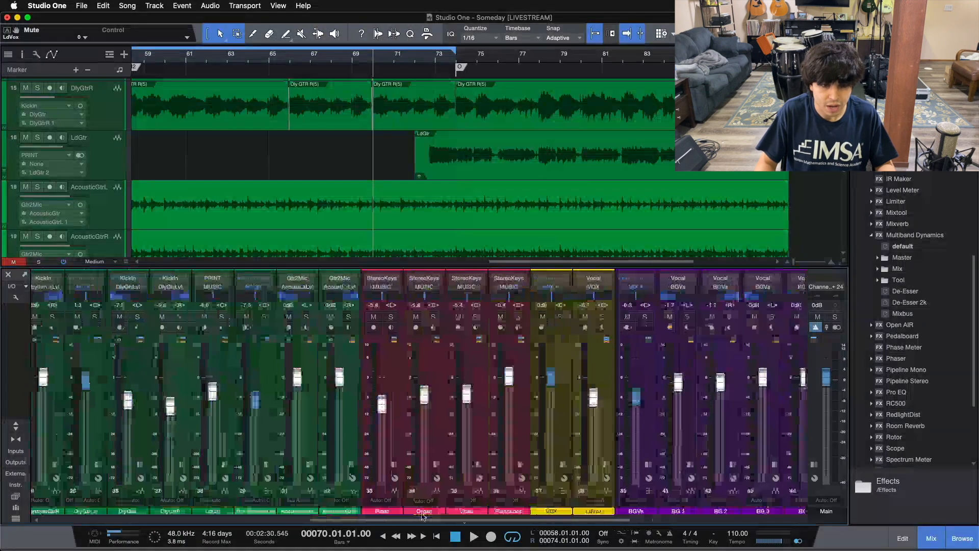
{"action": "left_click", "coordinate": [418, 465]}
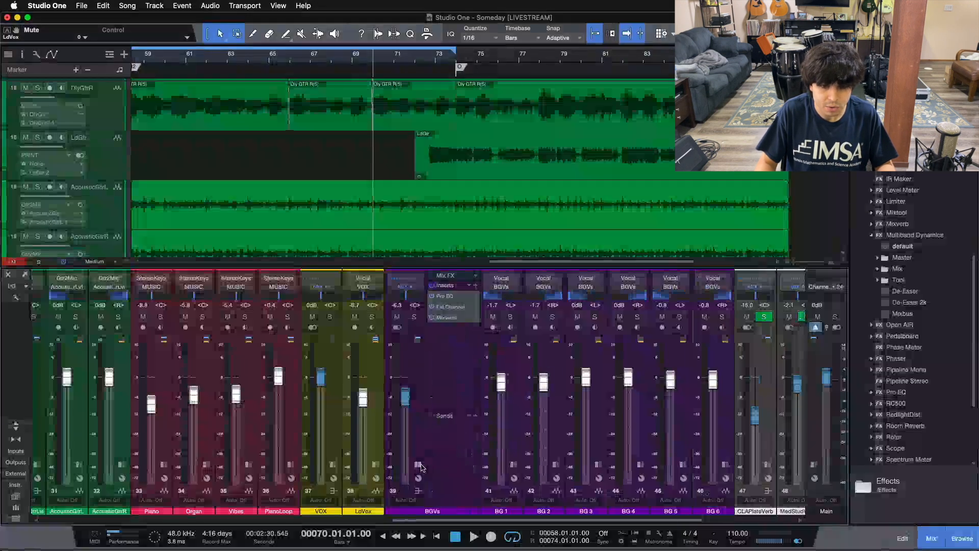
{"action": "left_click", "coordinate": [476, 416]}
{"action": "left_click", "coordinate": [499, 356]}
- Expand the LdGtr channel and add a send from it to FlatPlateVerb
{"action": "left_click_drag", "start_coordinate": [490, 520], "coordinate": [400, 520]}
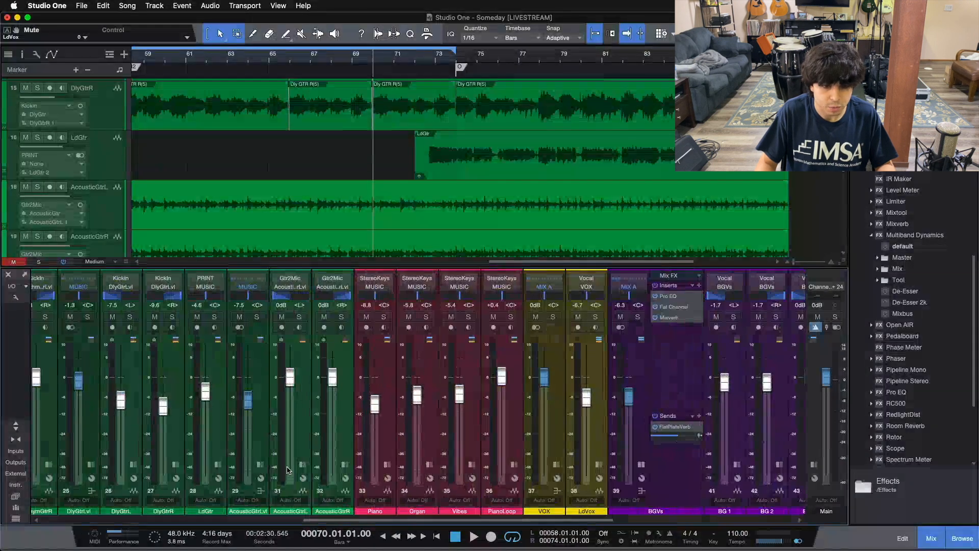
{"action": "left_click", "coordinate": [219, 464]}
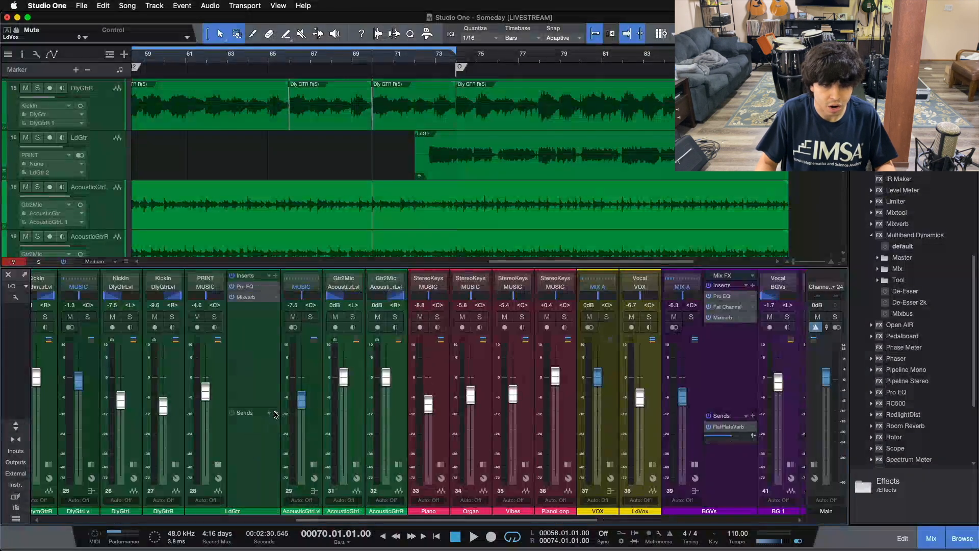
{"action": "left_click", "coordinate": [275, 412]}
{"action": "left_click", "coordinate": [302, 341]}
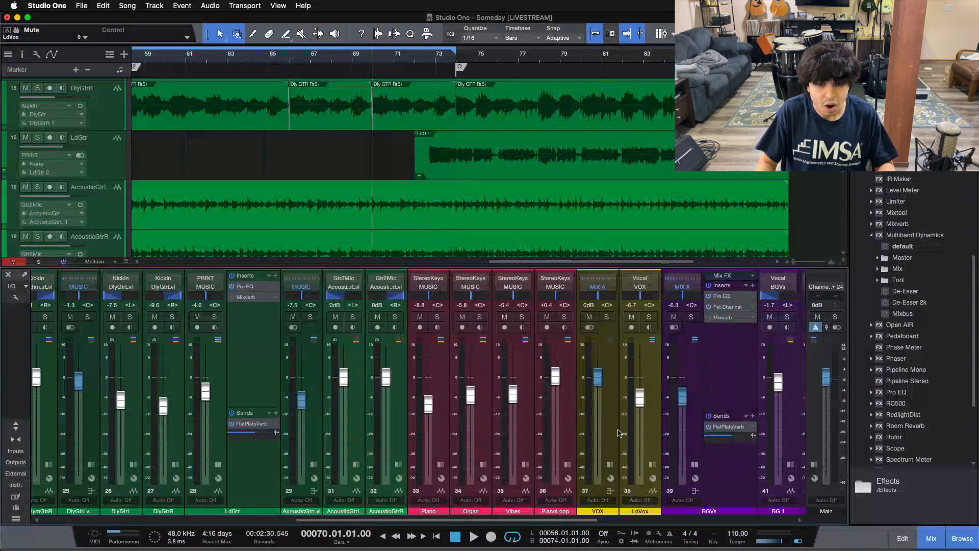
- Play the mix from bar 70 and lower FlatPlateVerb's volume to -10.8 dB
{"action": "scroll", "coordinate": [665, 375], "scroll_direction": "right", "scroll_amount": 10}
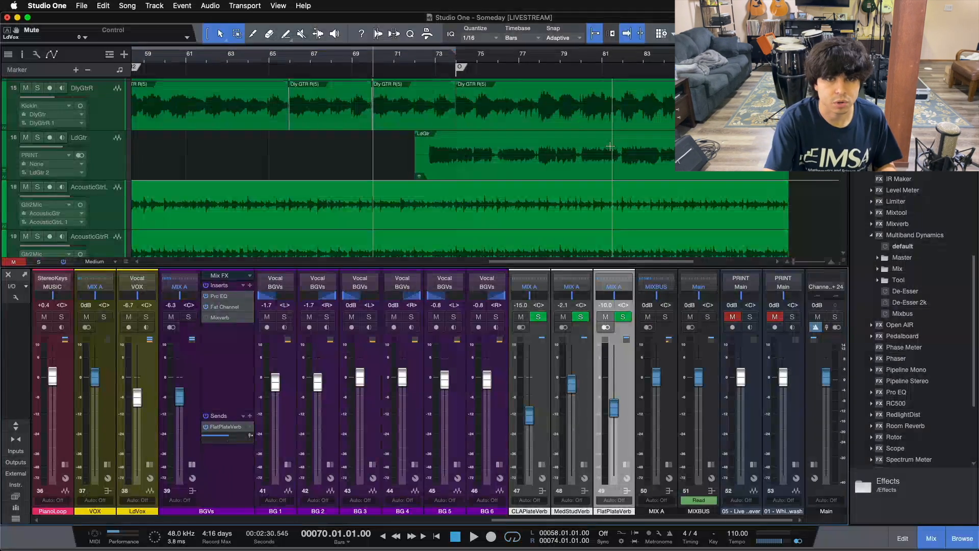
{"action": "key", "text": "space"}
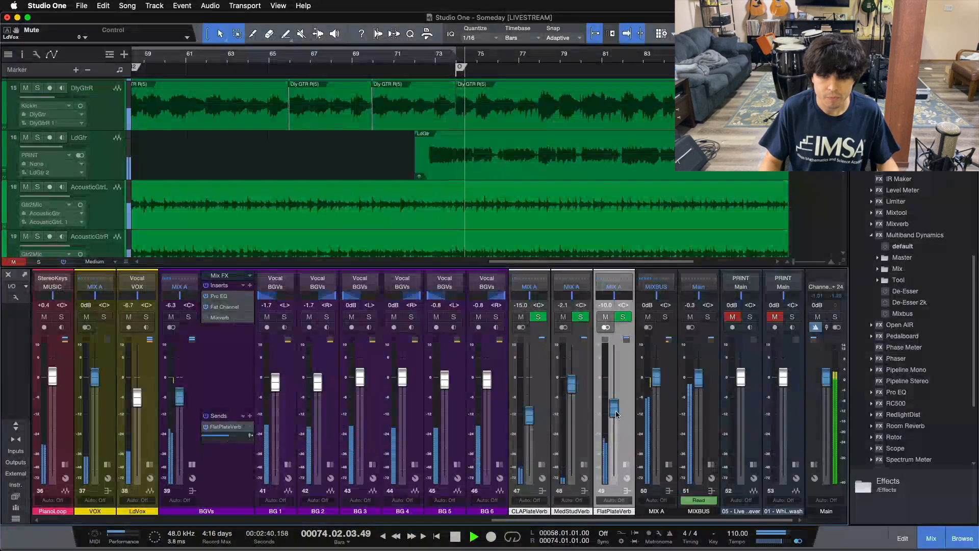
{"action": "left_click_drag", "start_coordinate": [614, 408], "coordinate": [617, 414]}
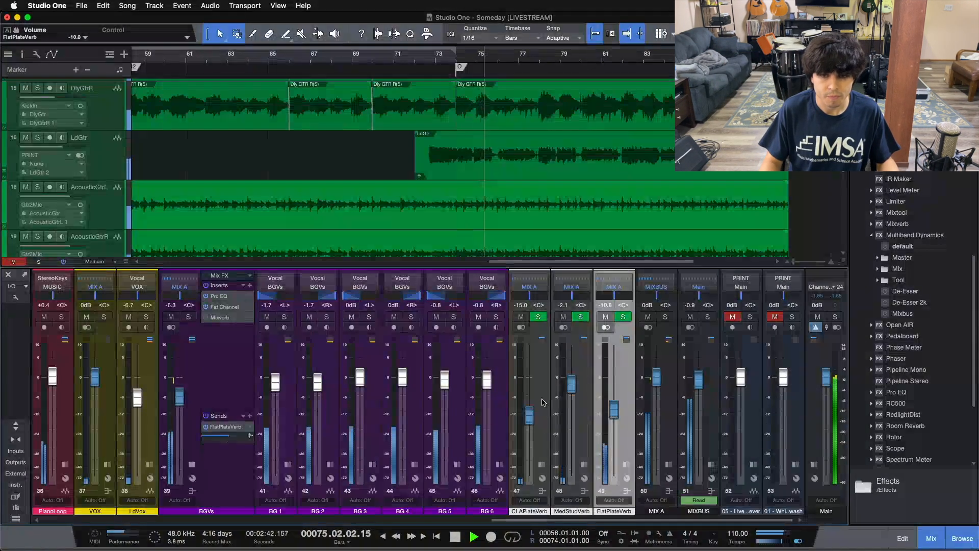
- Compare the mix with CLAPlateVerb, MedStudVerb and FlatPlateVerb muted and unmuted together, and stop playback
{"action": "left_click", "coordinate": [525, 314], "text": "shift"}
{"action": "left_click", "coordinate": [521, 316]}
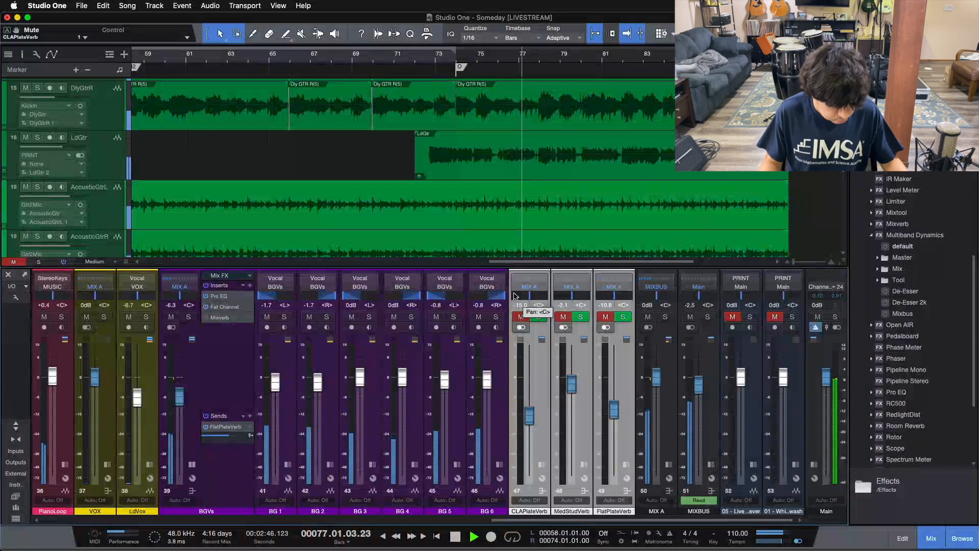
{"action": "left_click", "coordinate": [520, 316]}
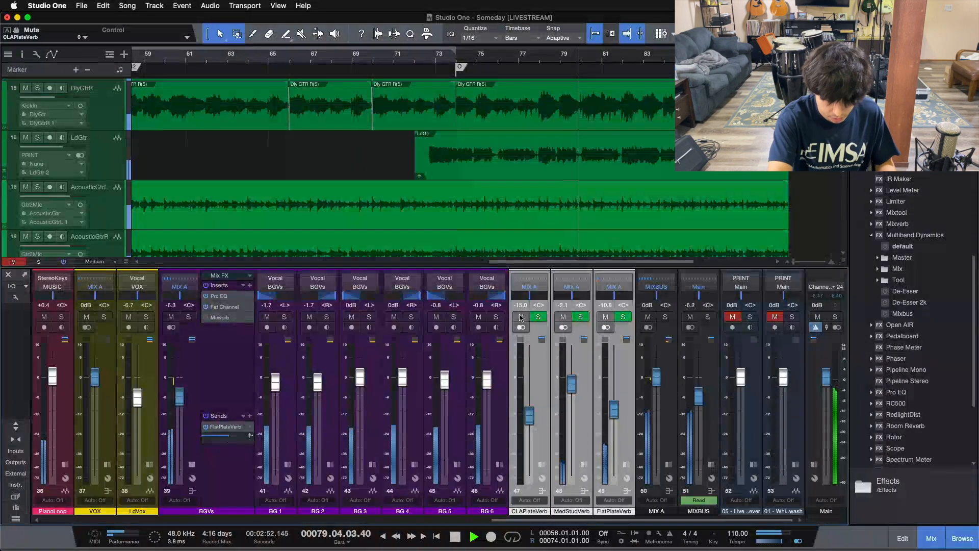
{"action": "key", "text": "space"}
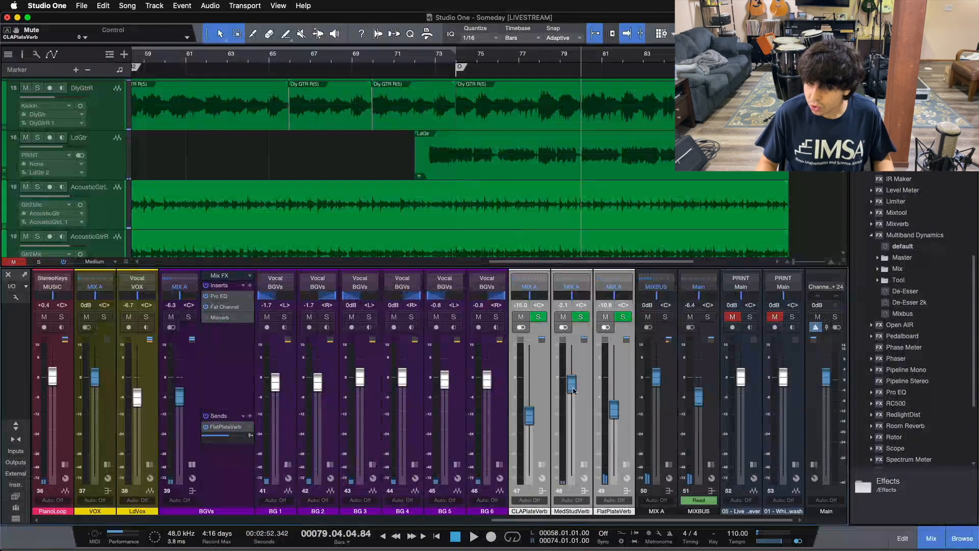
- Expand the CLAPlateVerb bus, inspect its Room Reverb settings, and close the plug-in window
{"action": "double_click", "coordinate": [536, 385]}
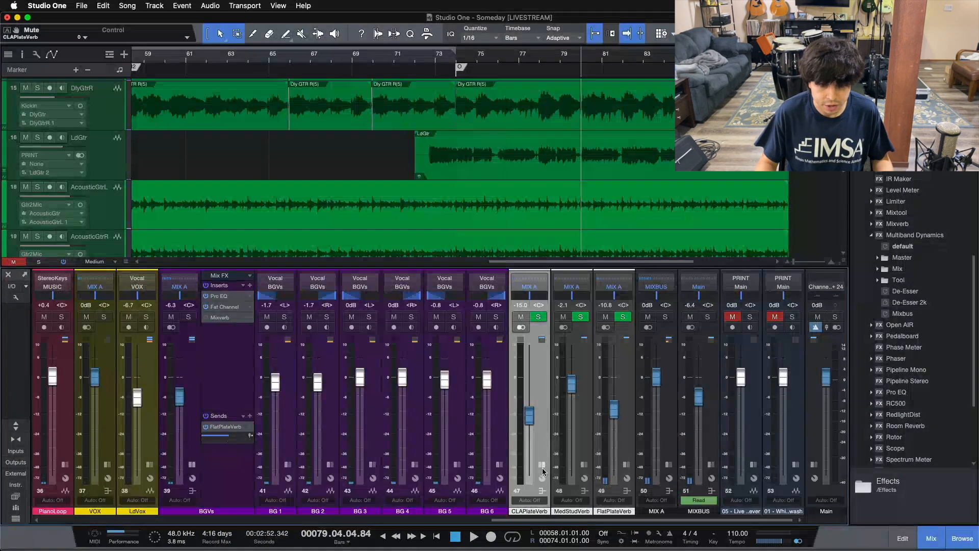
{"action": "left_click", "coordinate": [573, 296]}
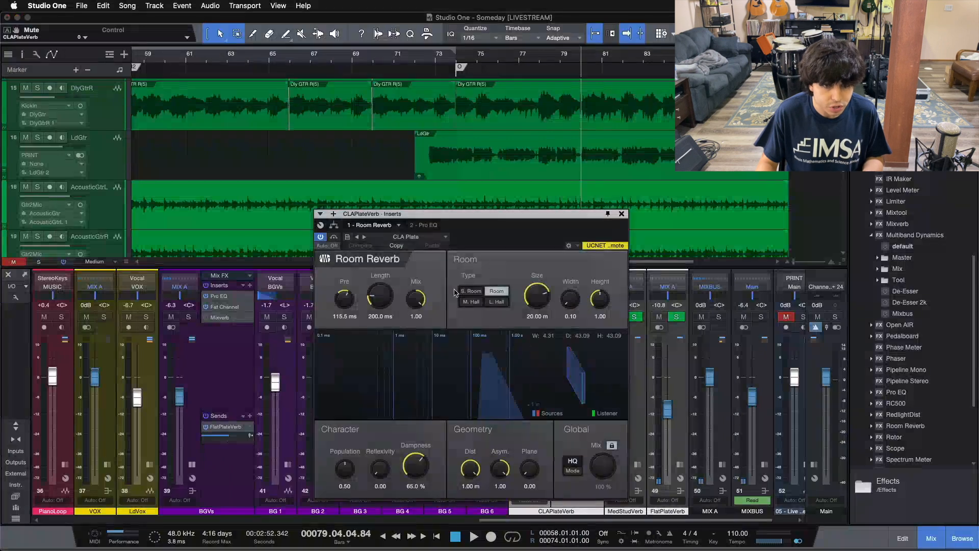
{"action": "left_click", "coordinate": [622, 214]}
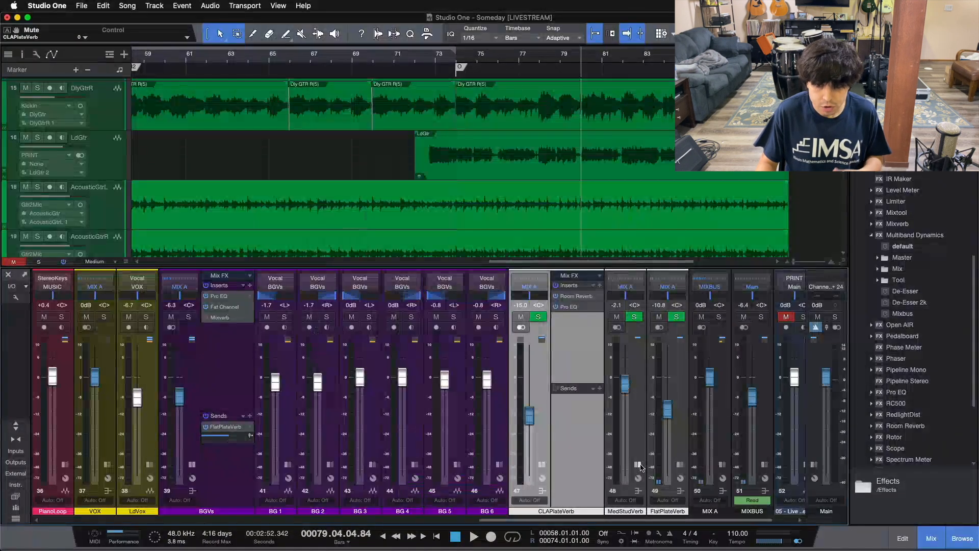
- Expand the MedStudVerb bus, inspect its Room Reverb settings and preset, and close the plug-in window
{"action": "left_click", "coordinate": [637, 465]}
{"action": "left_click", "coordinate": [671, 297]}
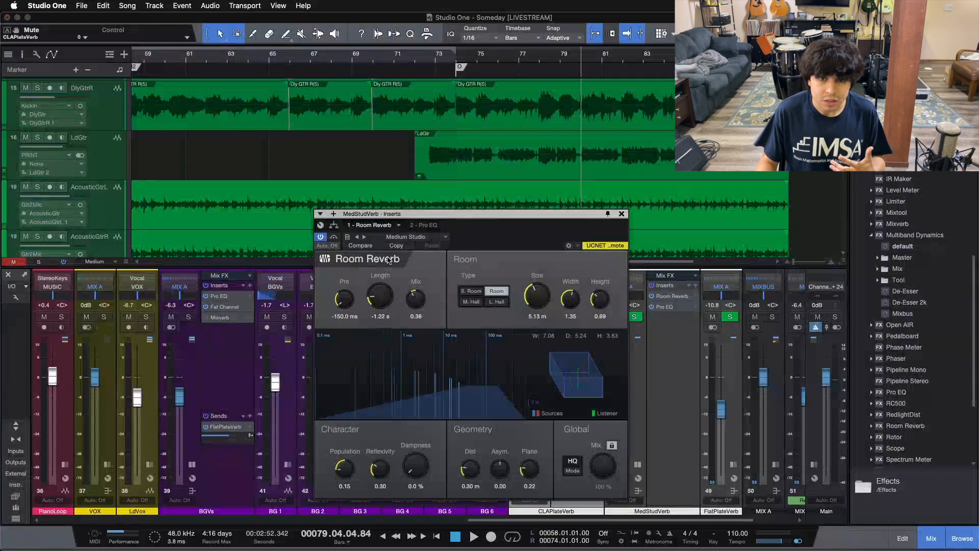
{"action": "left_click", "coordinate": [394, 240]}
{"action": "left_click", "coordinate": [542, 246]}
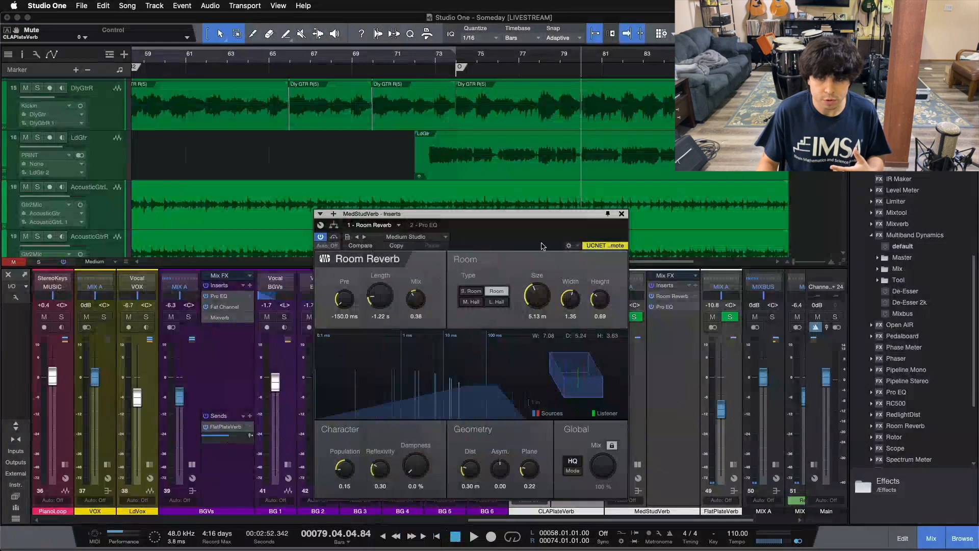
{"action": "left_click", "coordinate": [621, 214]}
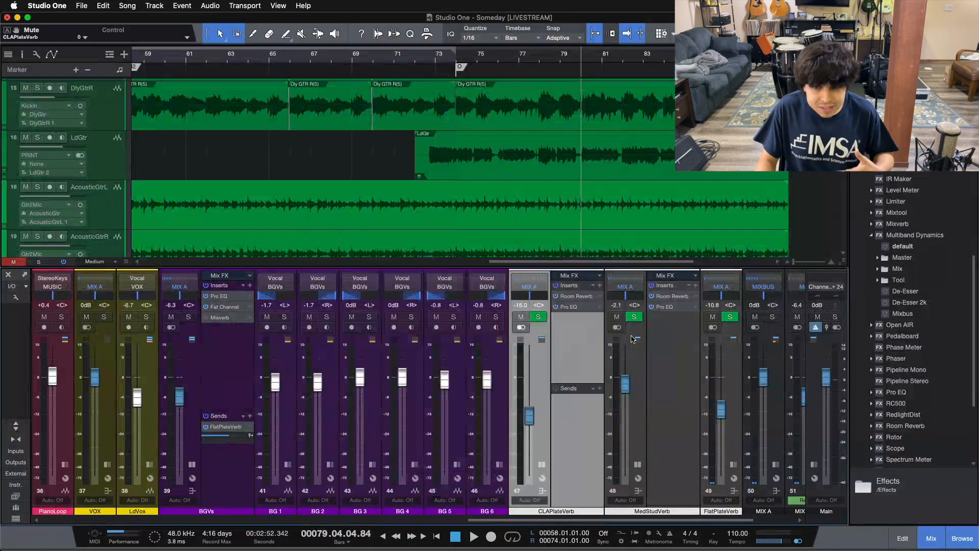
- Expand FlatPlateVerb, look through its Room Reverb presets without changing the preset, close the plug-in window, and select MedStudVerb
{"action": "left_click", "coordinate": [734, 464]}
{"action": "left_click", "coordinate": [768, 296]}
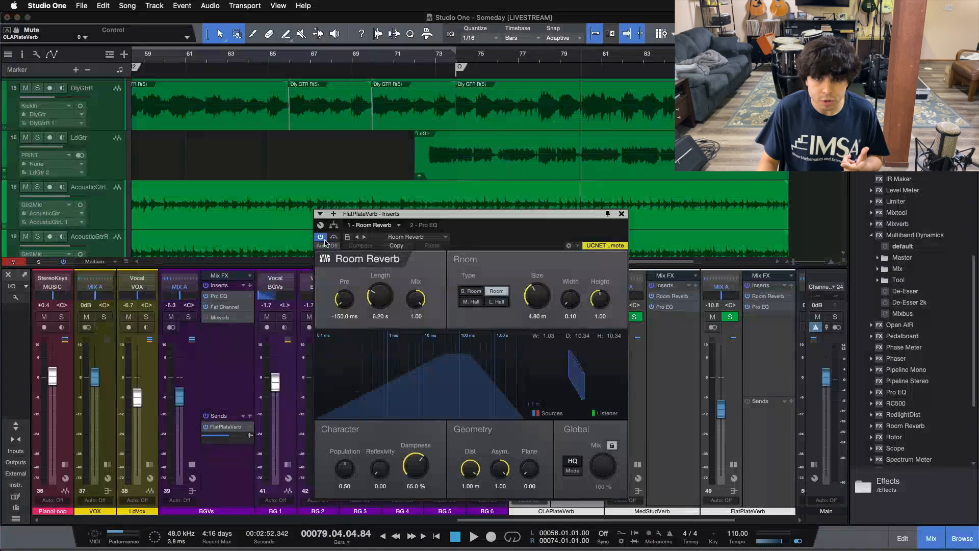
{"action": "left_click", "coordinate": [405, 236]}
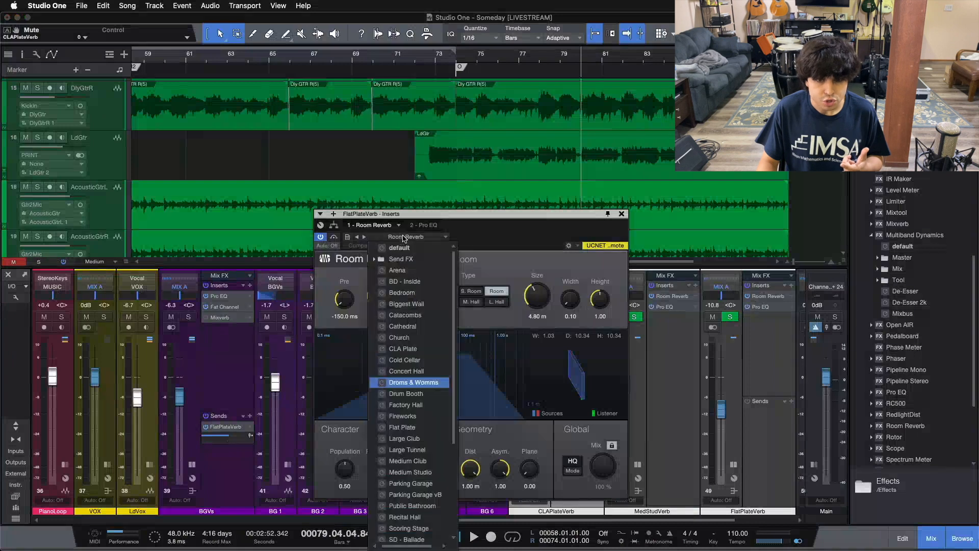
{"action": "left_click", "coordinate": [505, 263]}
{"action": "left_click", "coordinate": [622, 214]}
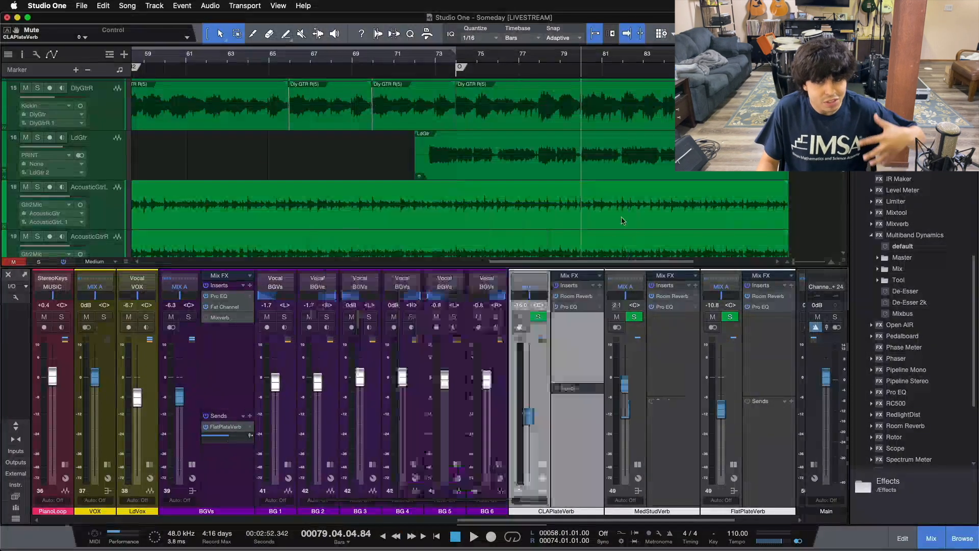
{"action": "left_click", "coordinate": [659, 377]}
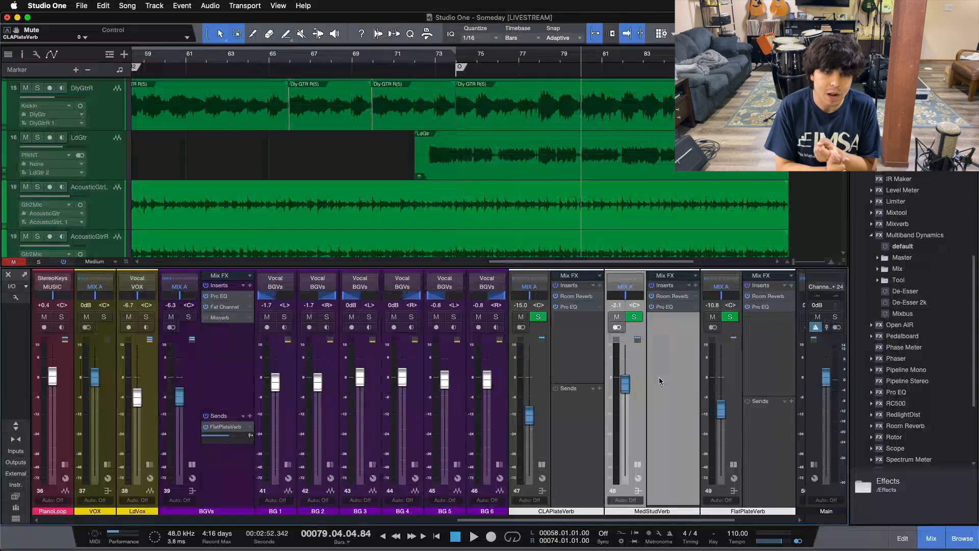